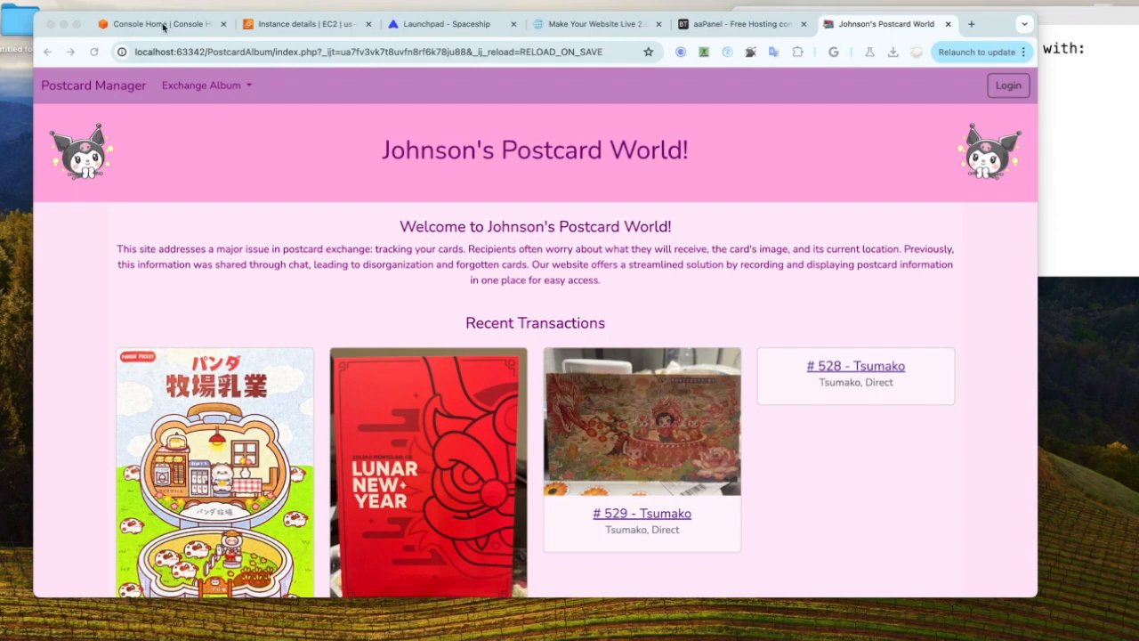
# Leave the postcard preview for Console Home and open EC2 in N. Virginia.
pyautogui.click(163, 25)
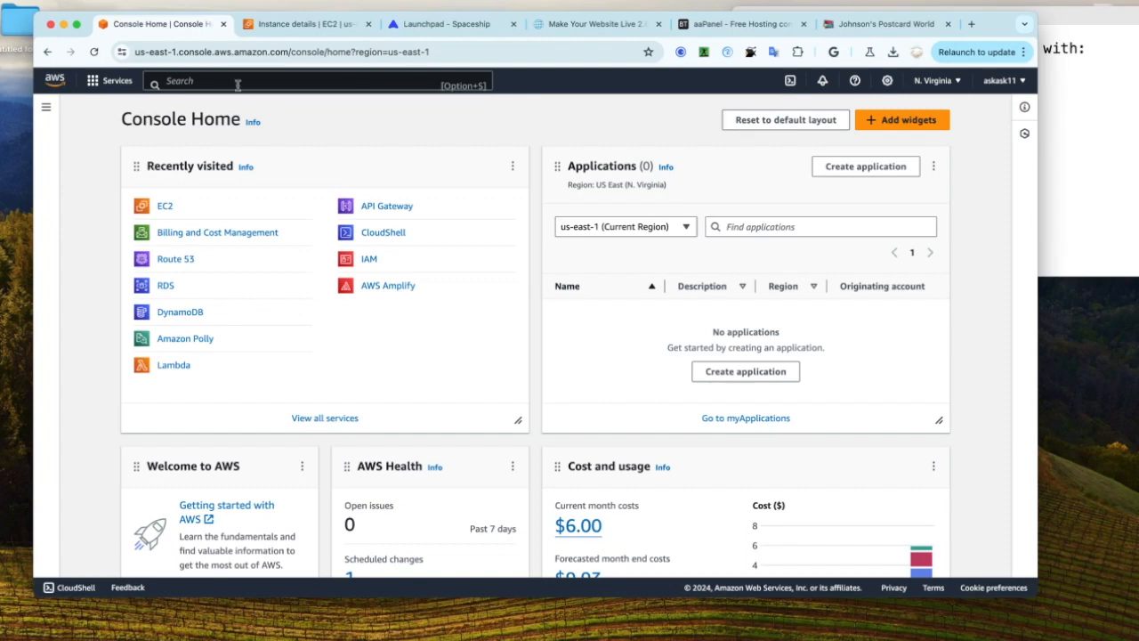
pyautogui.click(163, 212)
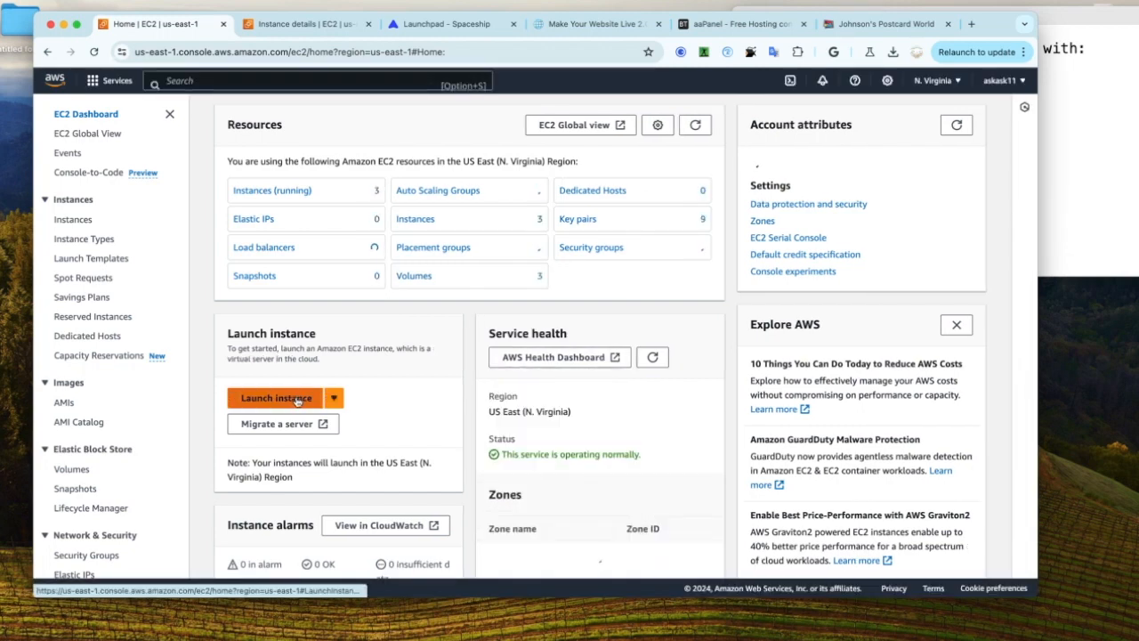
# Start a new instance launch using the Ubuntu 24.04 Quick Start AMI.
pyautogui.click(299, 401)
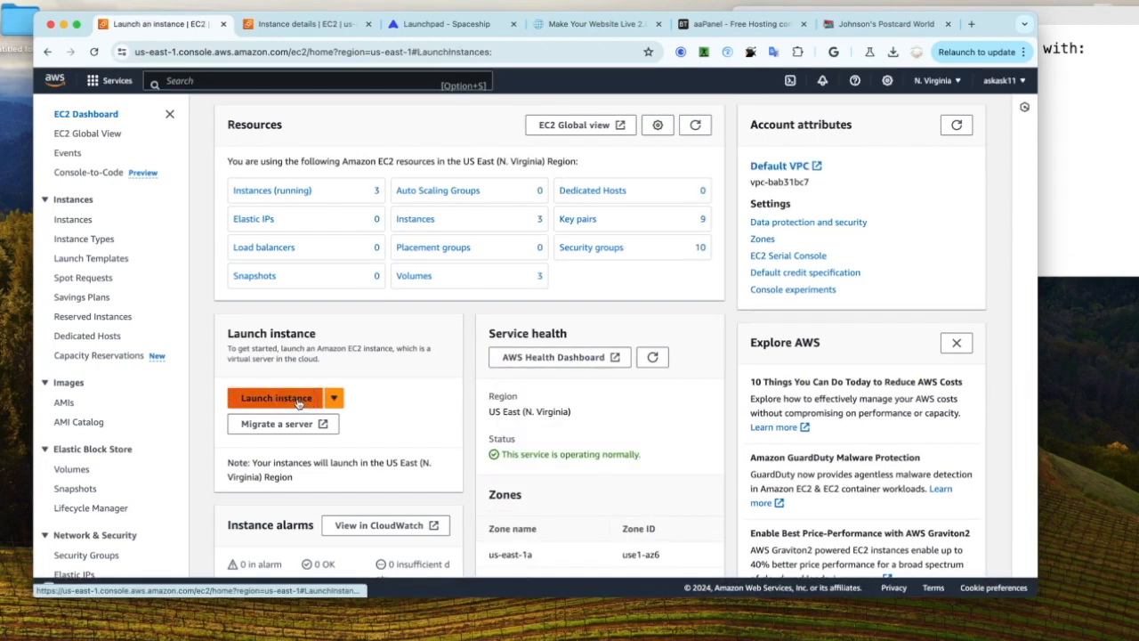
pyautogui.scroll(-4, 297, 400)
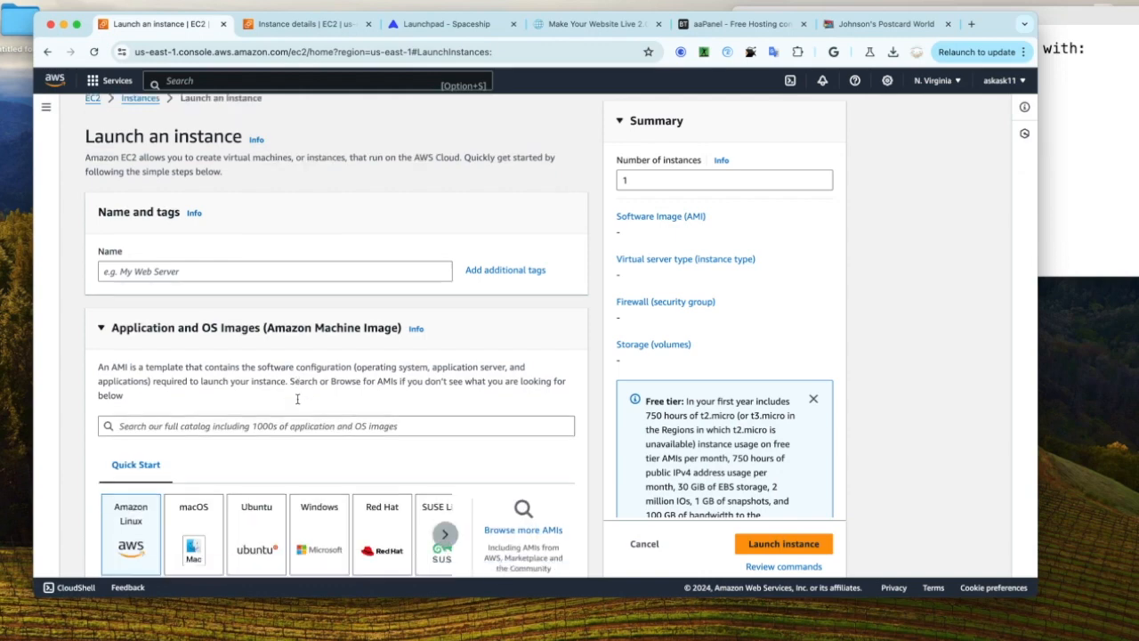
pyautogui.scroll(-2, 298, 403)
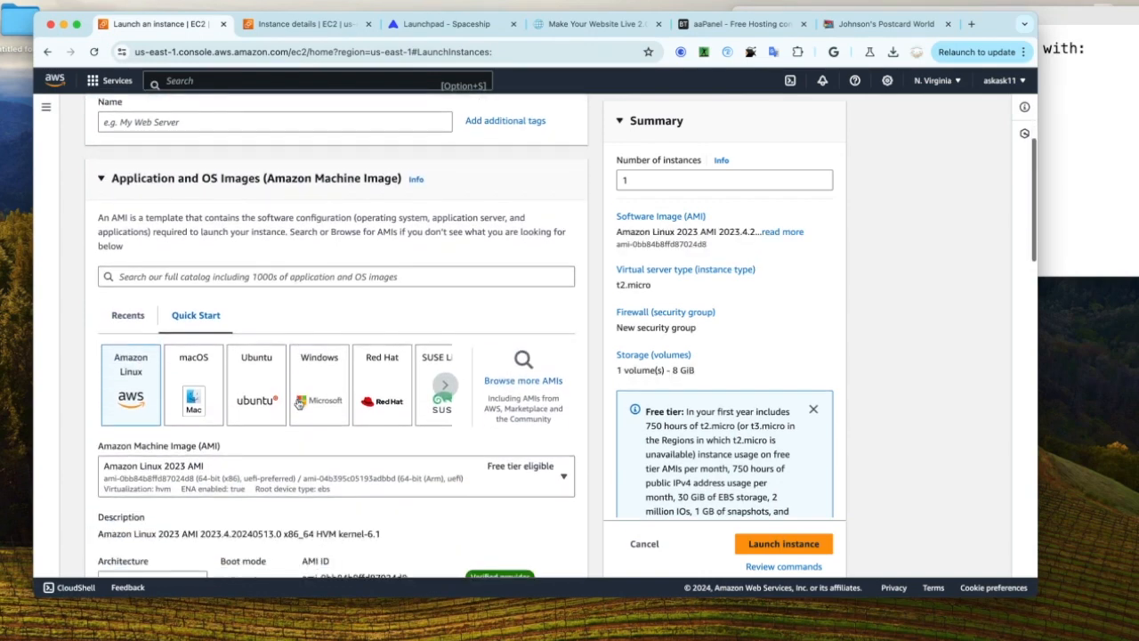
pyautogui.click(266, 356)
pyautogui.scroll(-2, 293, 425)
pyautogui.scroll(-7, 292, 425)
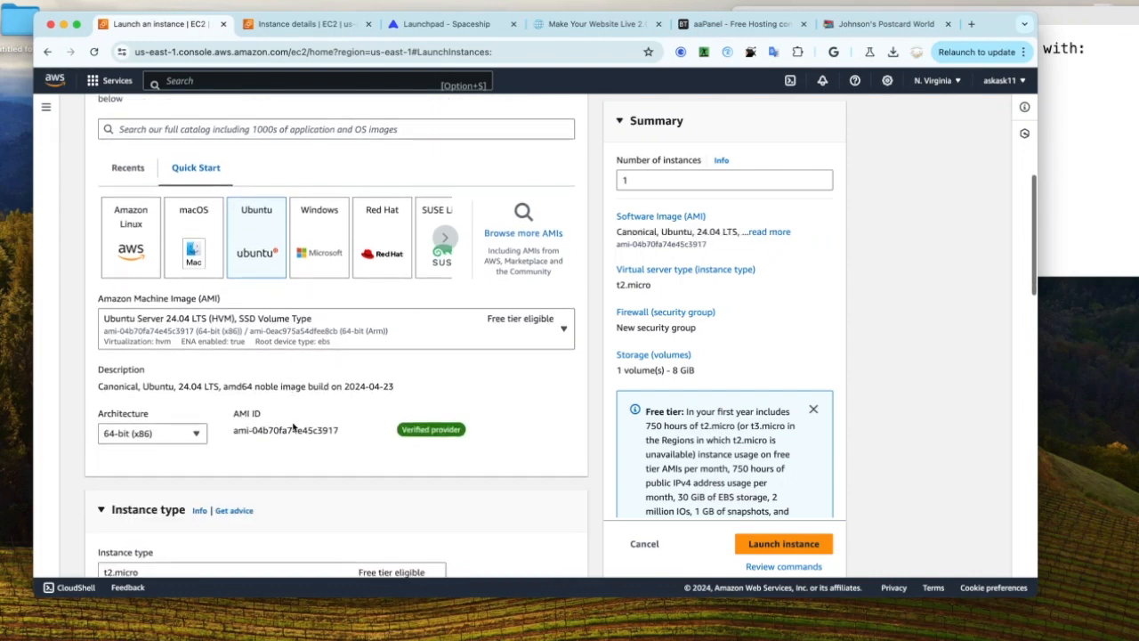
pyautogui.scroll(-5, 292, 428)
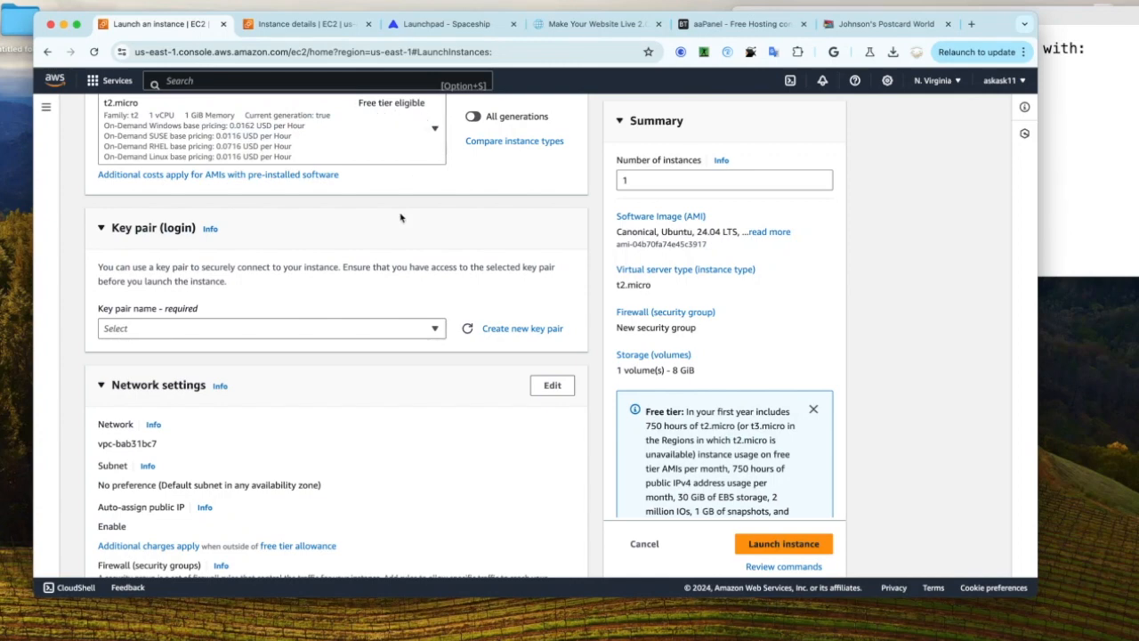
pyautogui.scroll(-9, 400, 240)
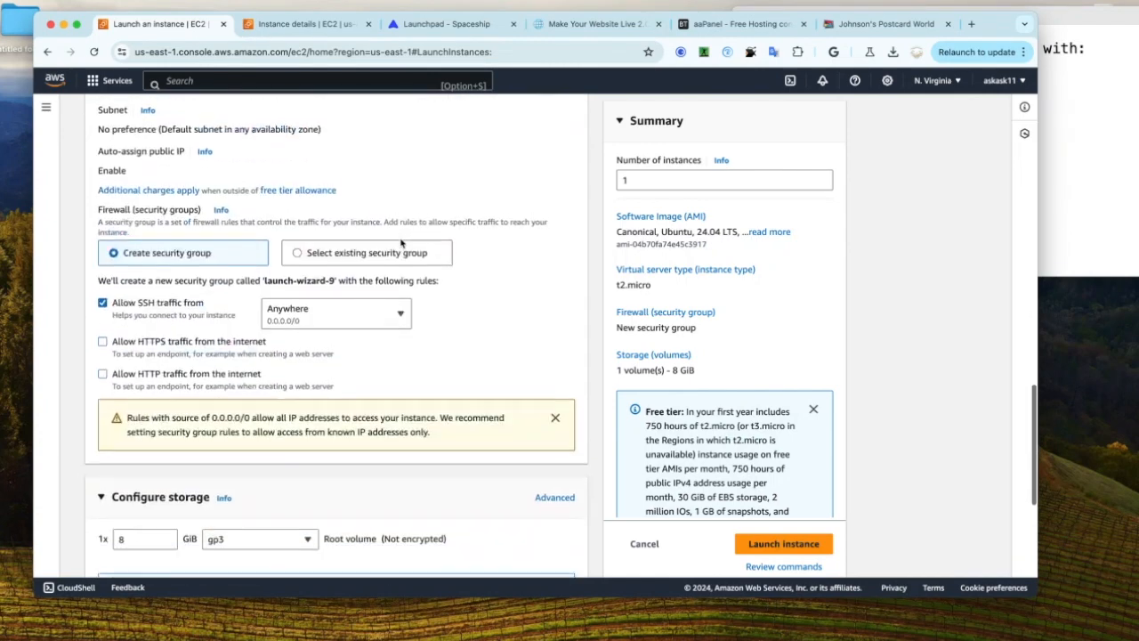
pyautogui.scroll(2, 204, 327)
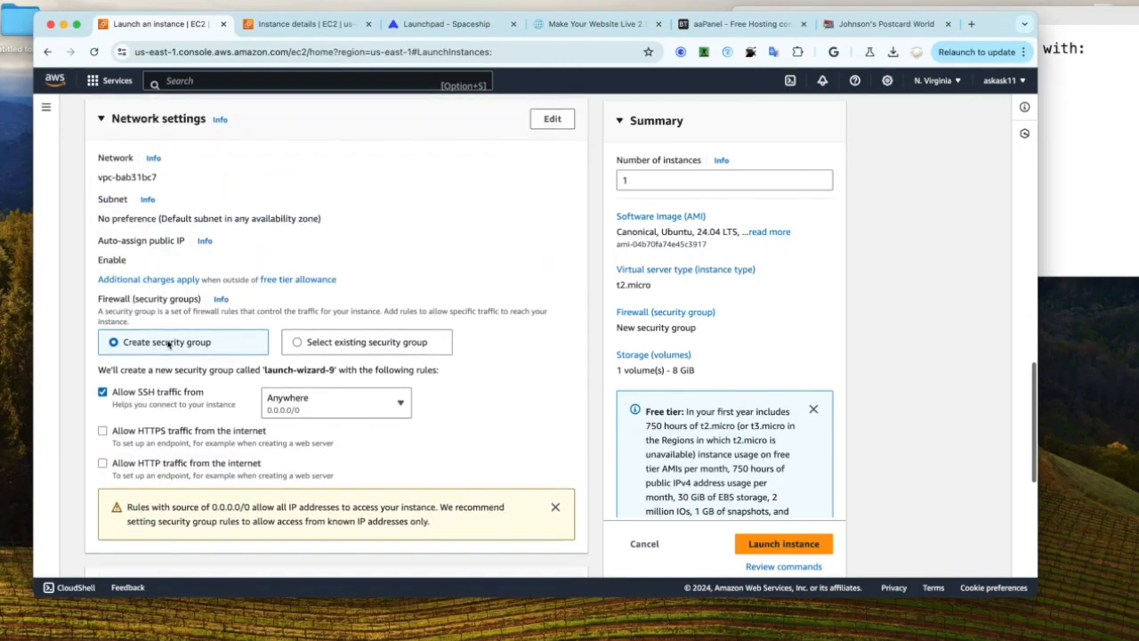
# Allow HTTPS and HTTP traffic from the internet in network settings.
pyautogui.click(143, 434)
pyautogui.click(145, 462)
pyautogui.scroll(-1, 159, 485)
pyautogui.scroll(-4, 159, 485)
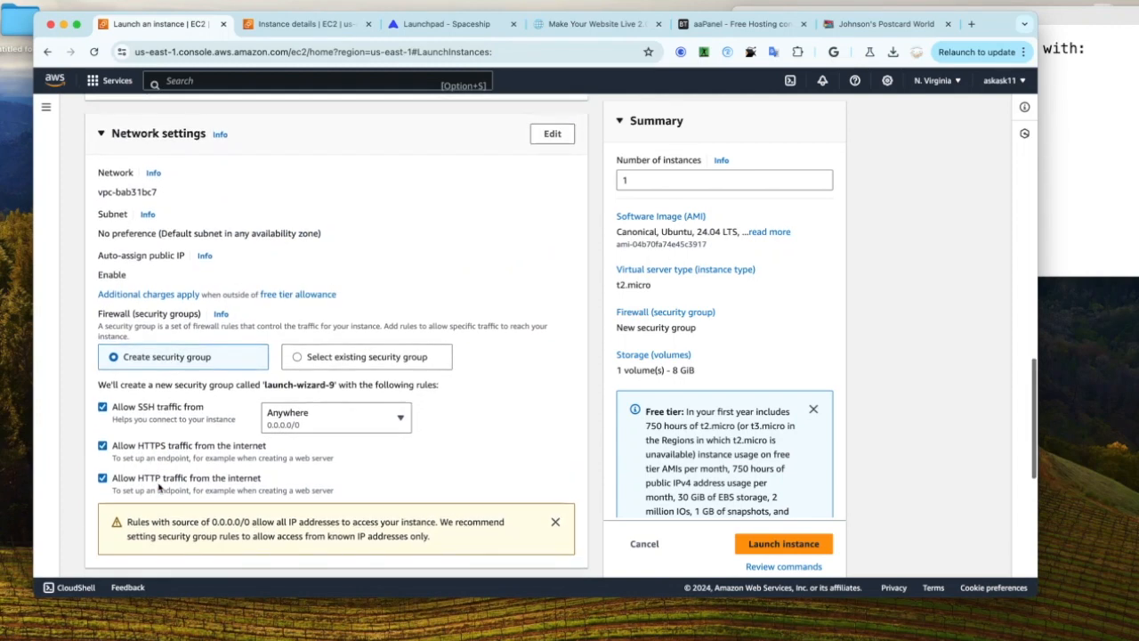
# Change root storage from 8 GiB to 30 GiB and launch the instance.
pyautogui.doubleClick(135, 462)
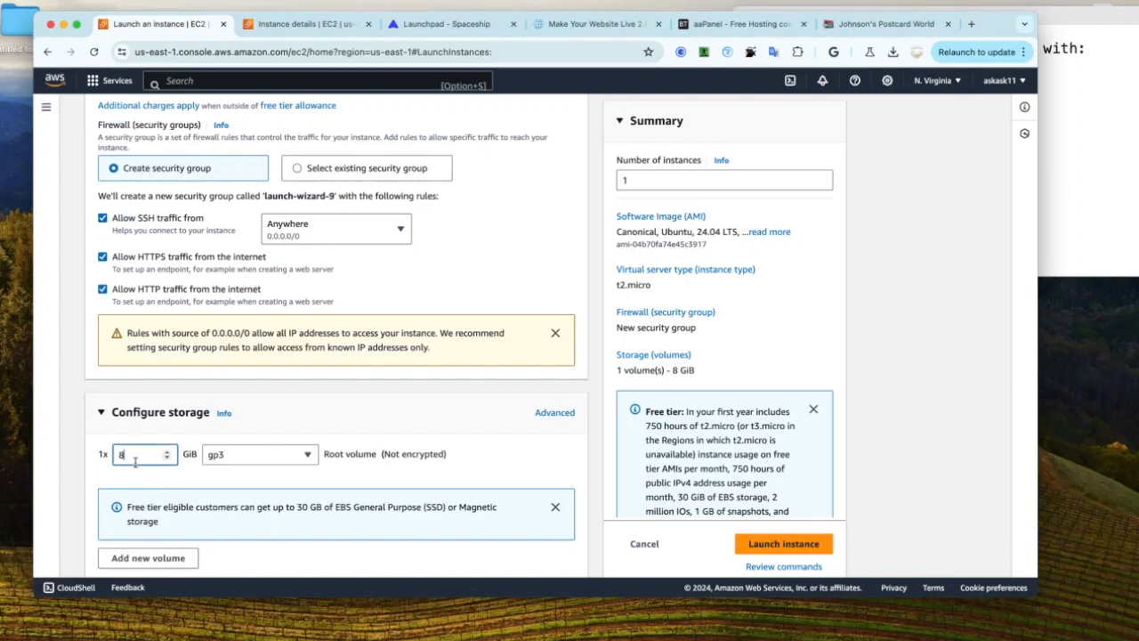
pyautogui.press('BackSpace')
pyautogui.scroll(-3, 226, 485)
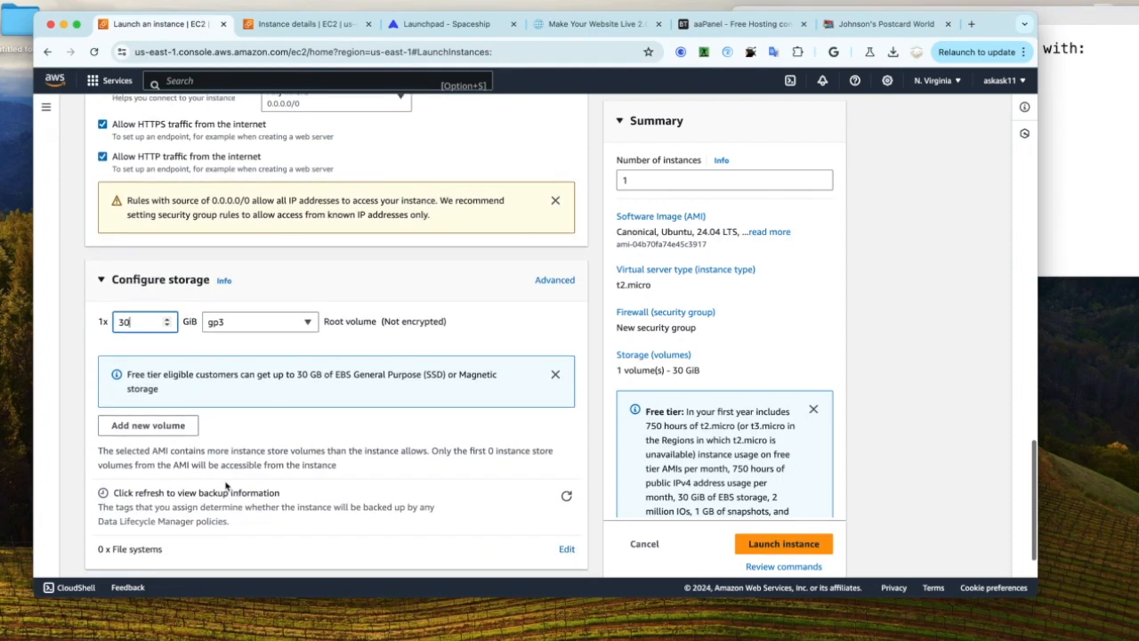
pyautogui.scroll(-2, 226, 485)
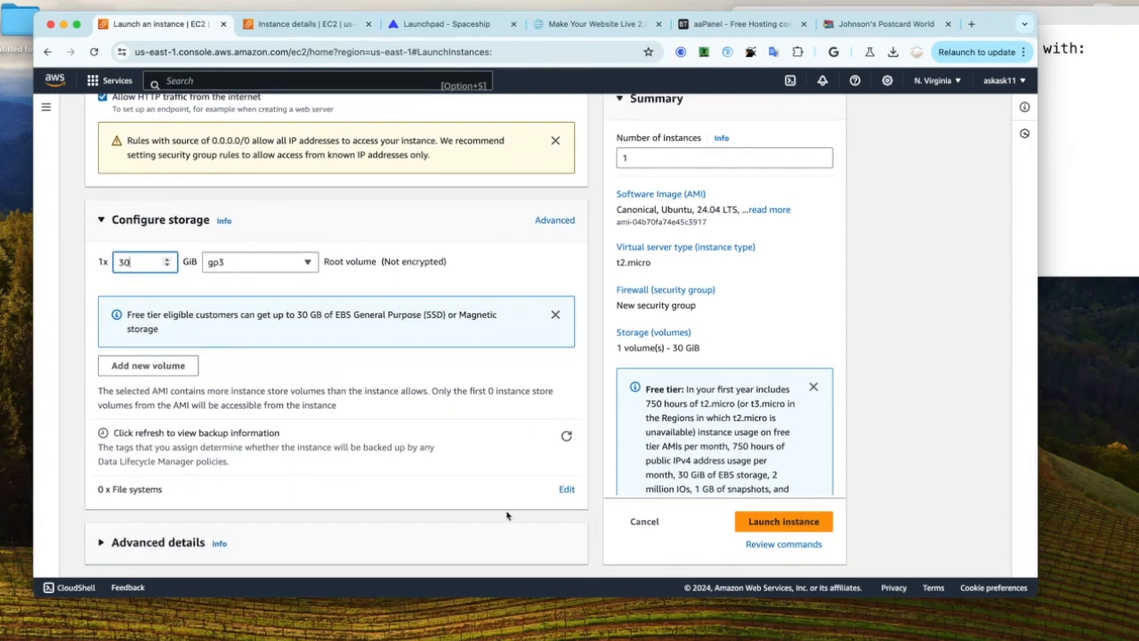
pyautogui.click(748, 528)
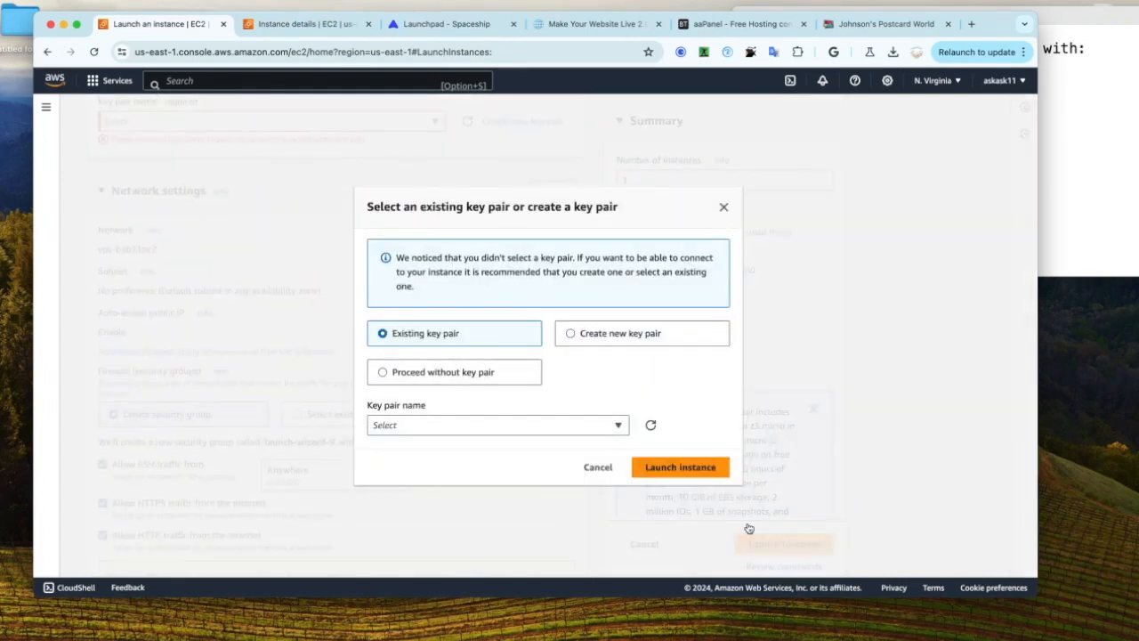
# Launch the t2.micro instance without a key pair and open it in the Instances list.
pyautogui.click(508, 372)
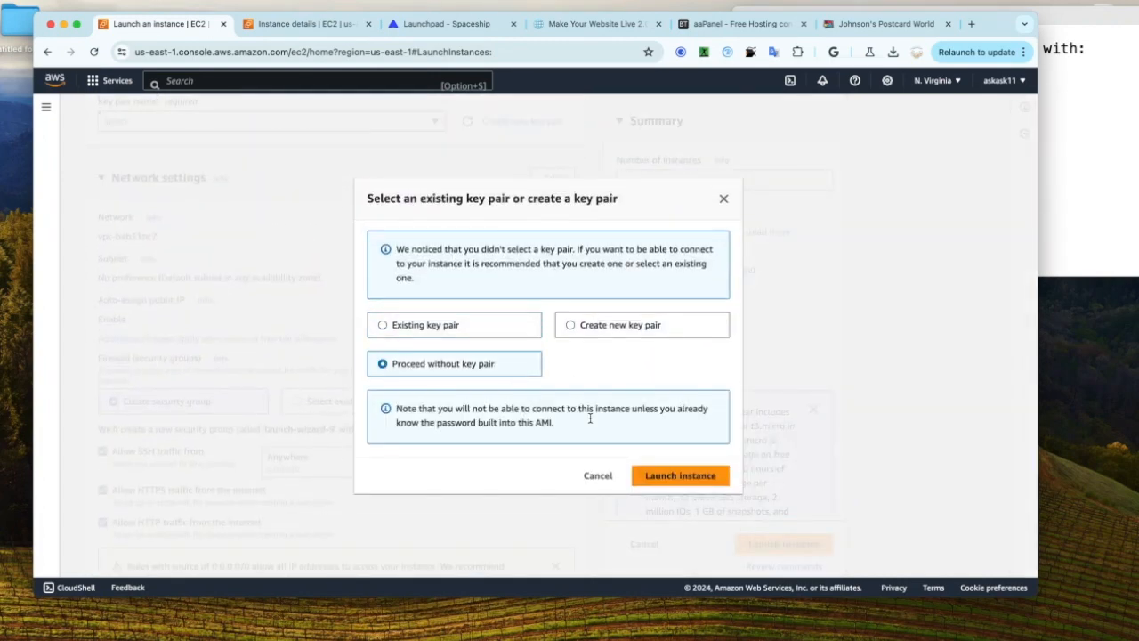
pyautogui.click(693, 479)
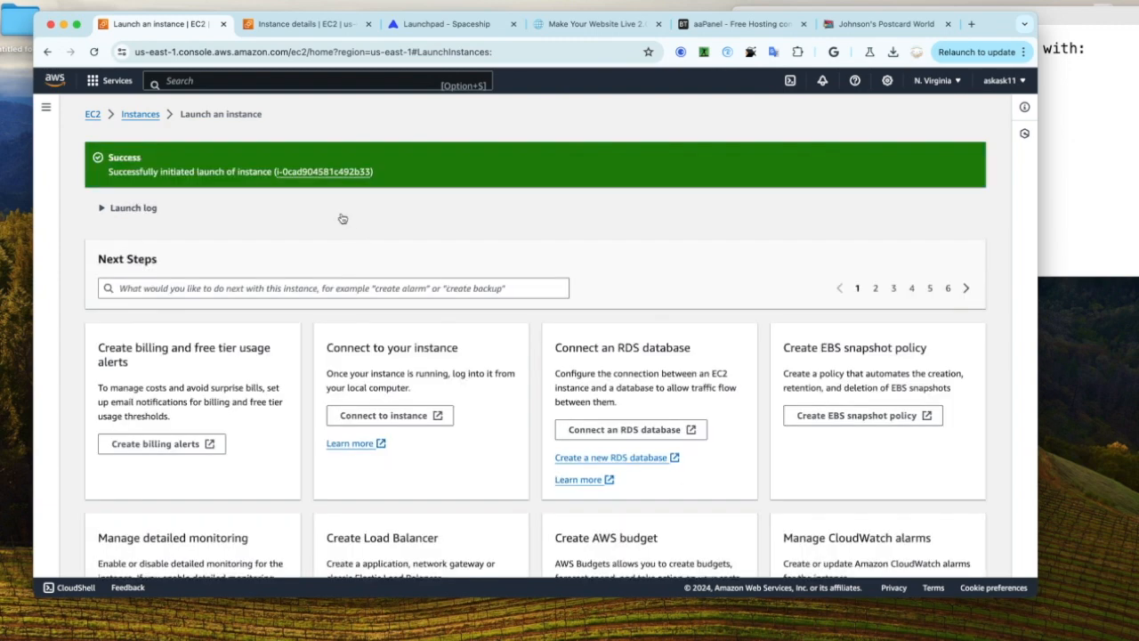
pyautogui.click(307, 179)
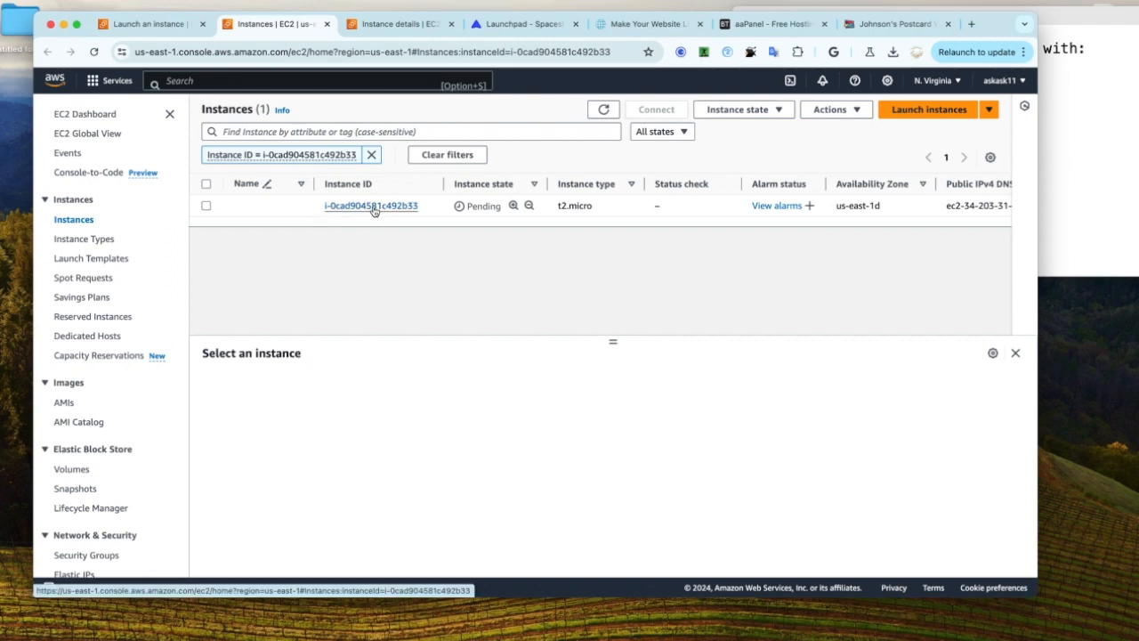
# Open the instance's details, reload until its state is Running, and bring up Connect options.
pyautogui.click(374, 207)
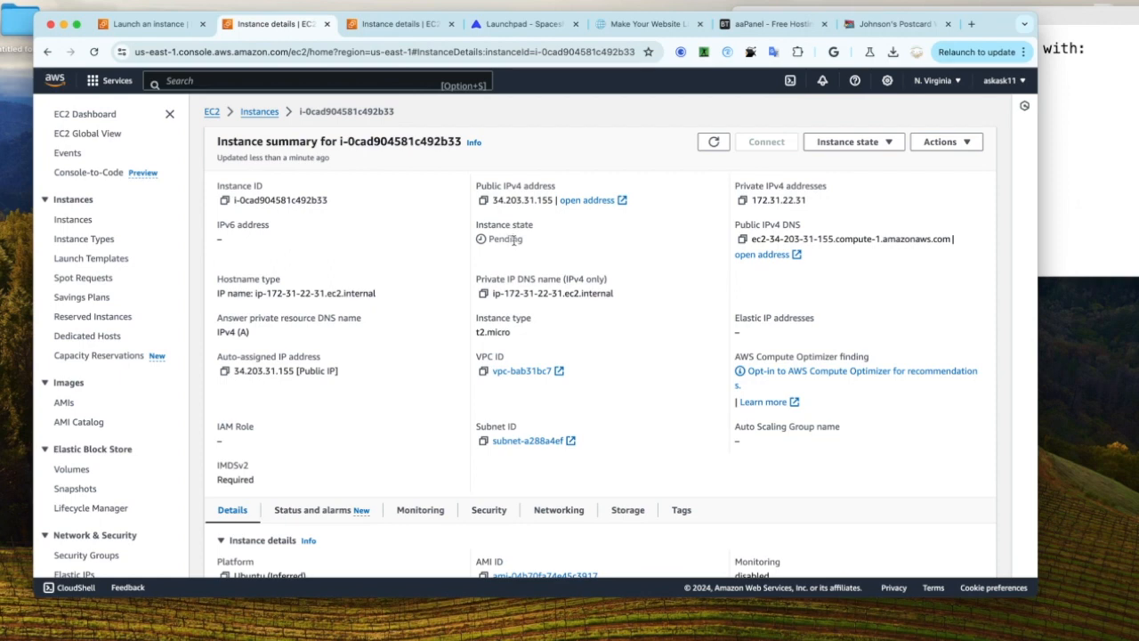
pyautogui.click(506, 52)
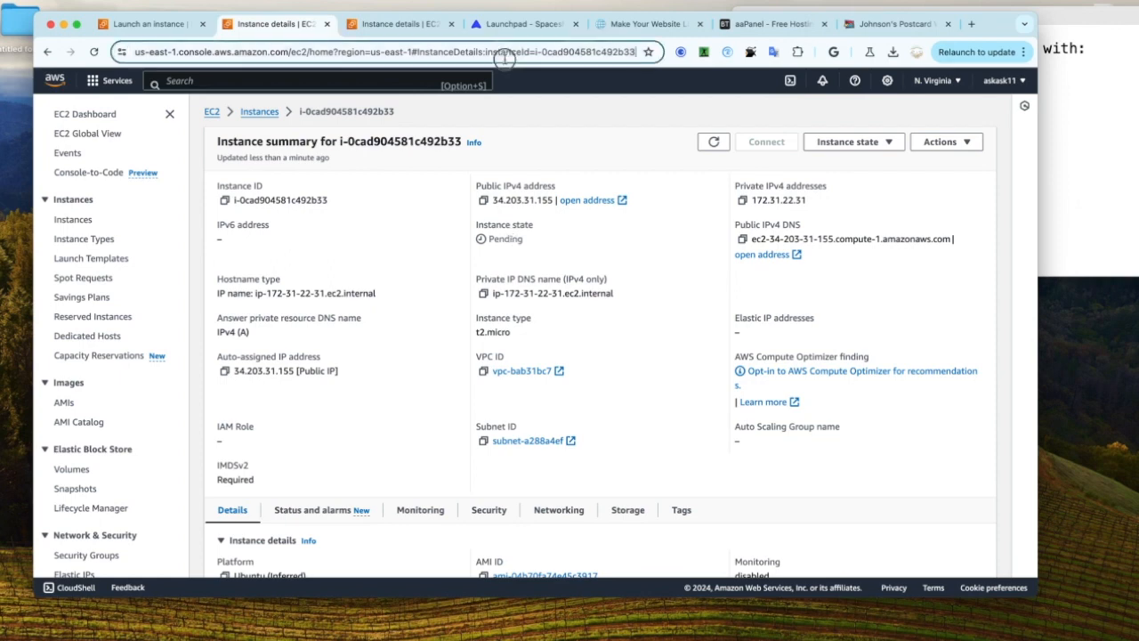
pyautogui.press('Return')
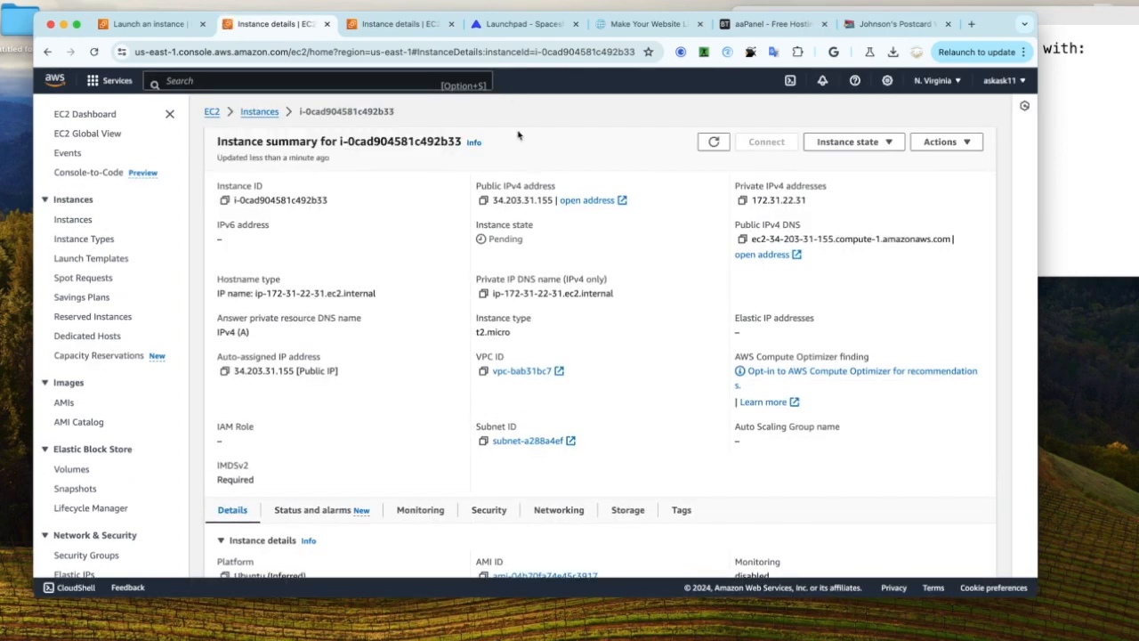
pyautogui.click(529, 53)
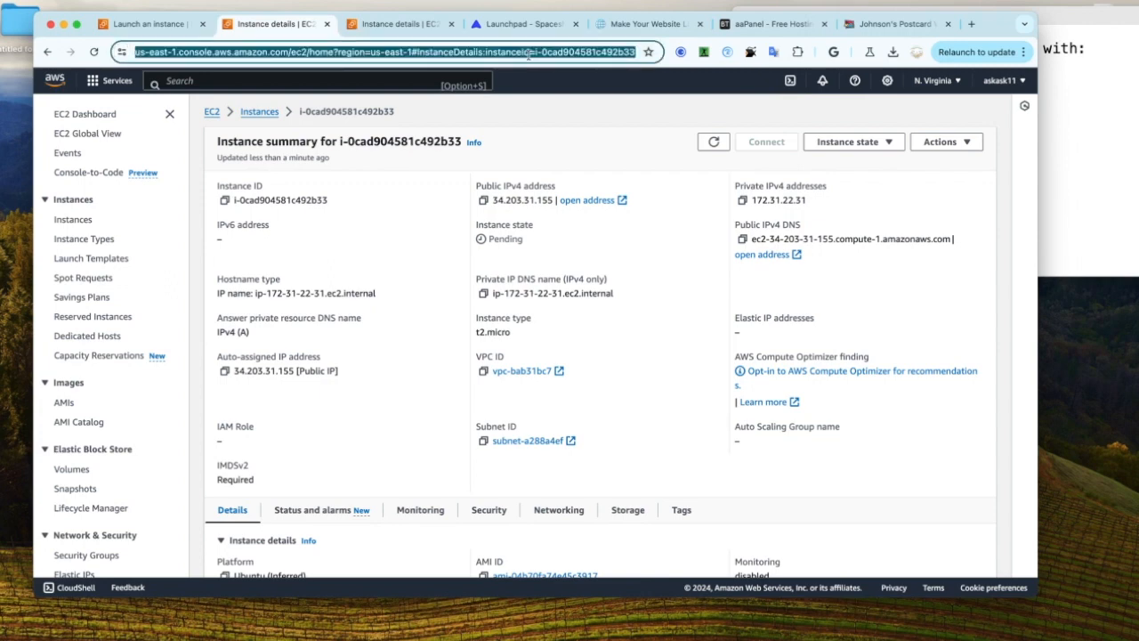
pyautogui.press('Return')
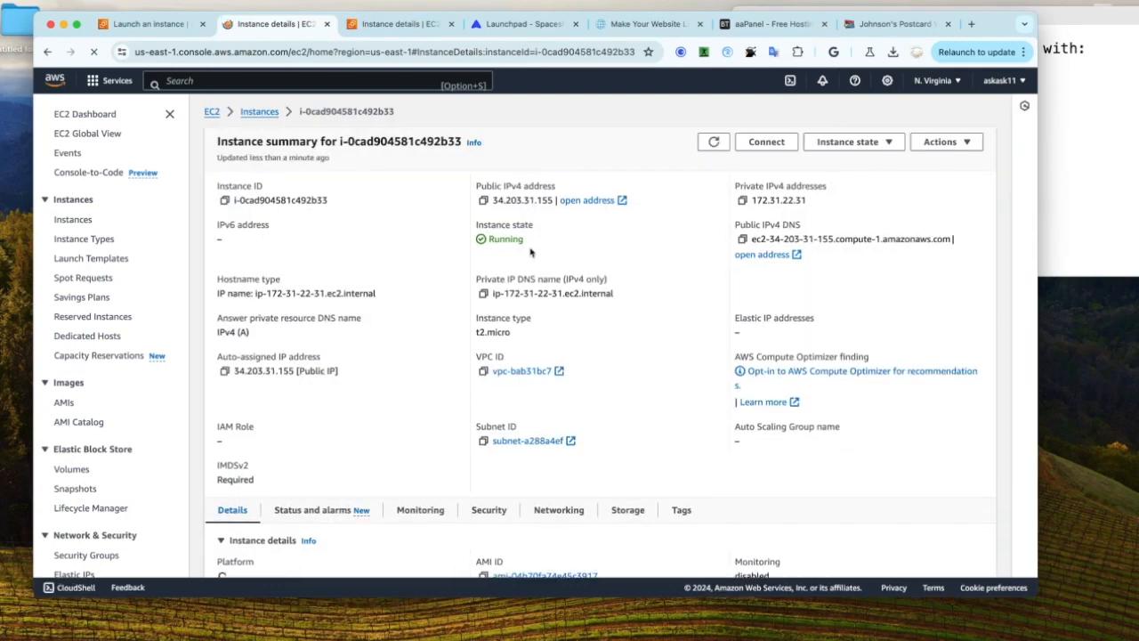
pyautogui.scroll(-1, 538, 297)
pyautogui.scroll(1, 538, 301)
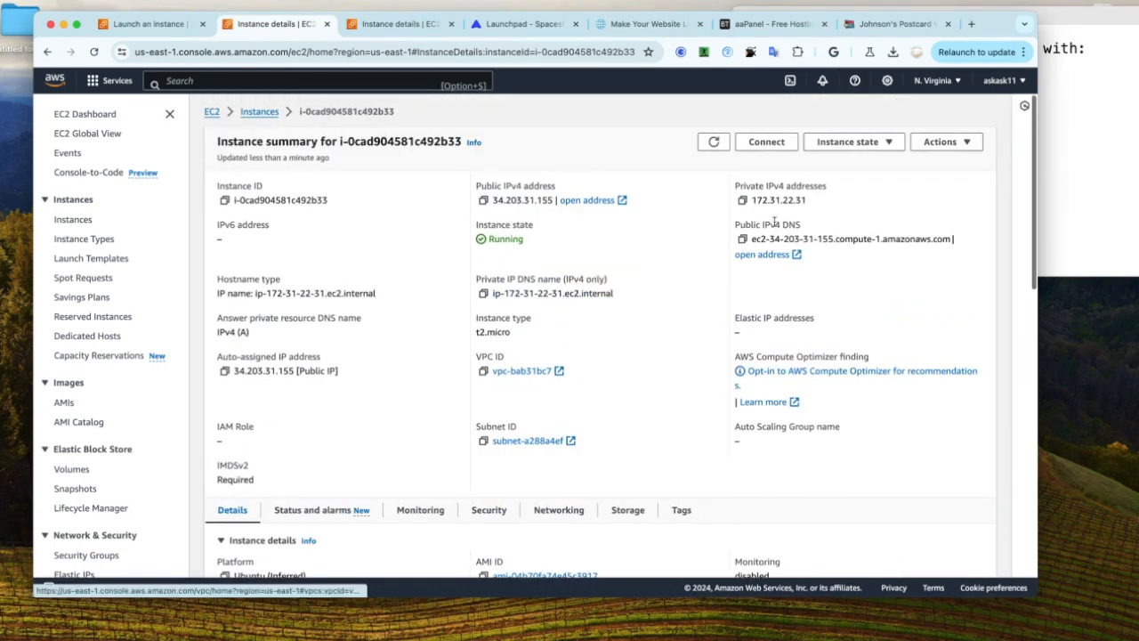
pyautogui.click(765, 142)
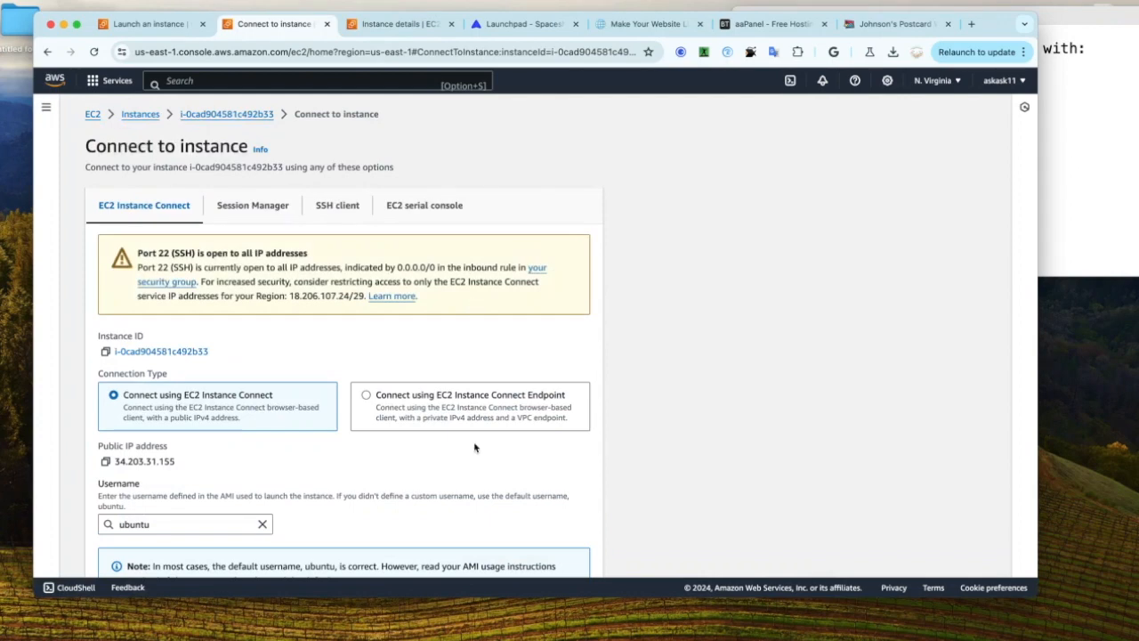
pyautogui.scroll(-3, 475, 448)
# Connect to the instance as ubuntu through the EC2 Instance Connect browser terminal.
pyautogui.click(577, 552)
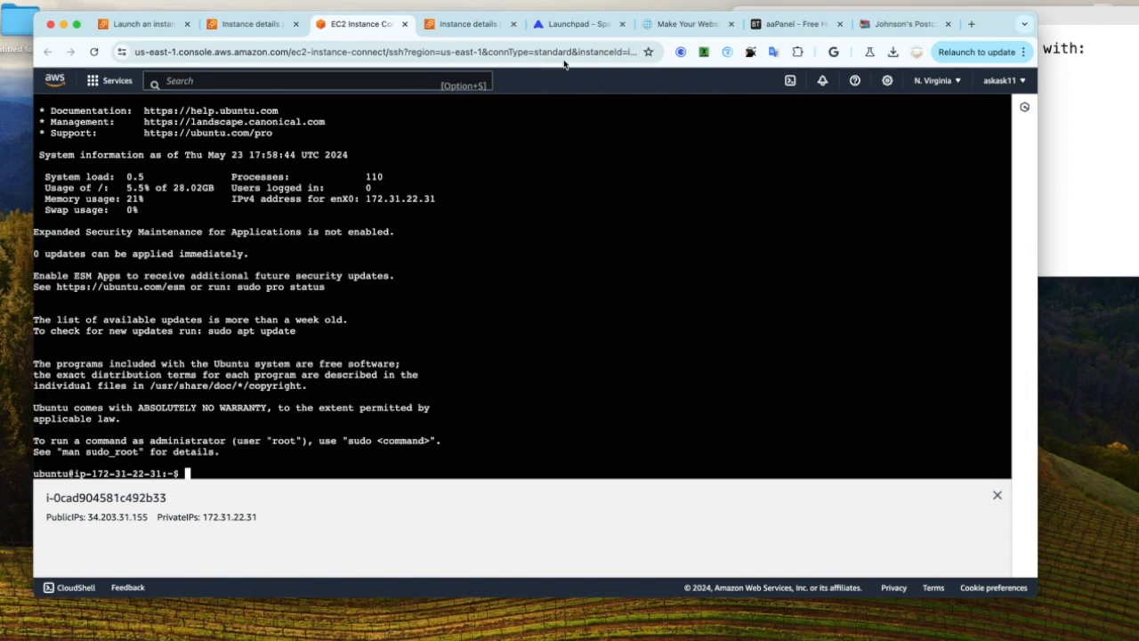
pyautogui.click(688, 34)
# Copy the aaPanel install script from the Notion guide and return to the terminal.
pyautogui.scroll(-10, 618, 320)
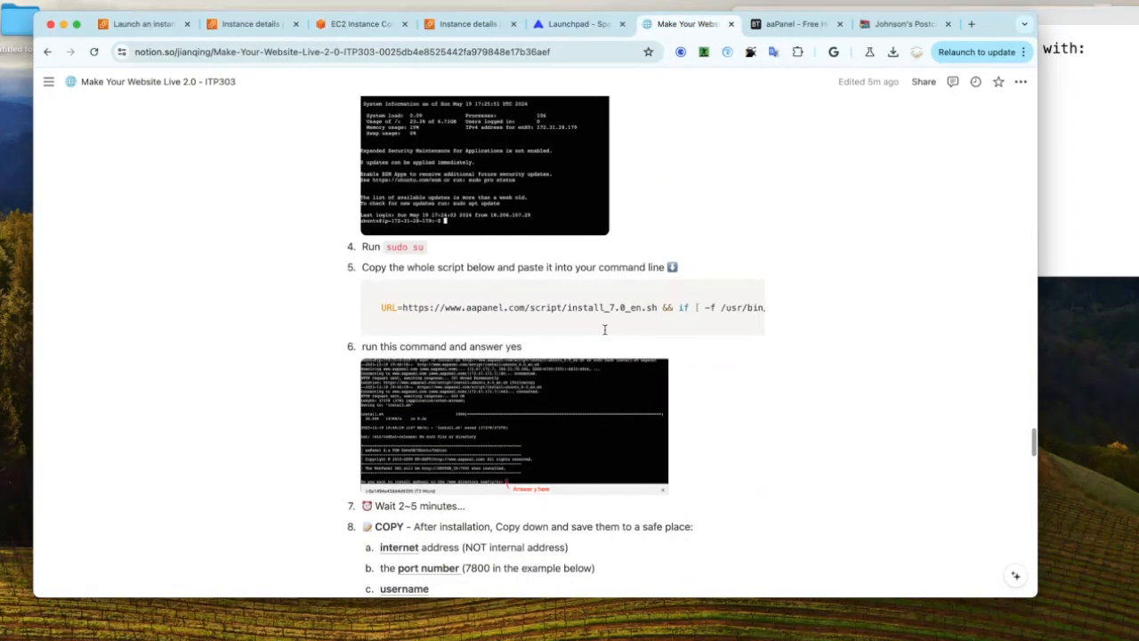
pyautogui.click(687, 292)
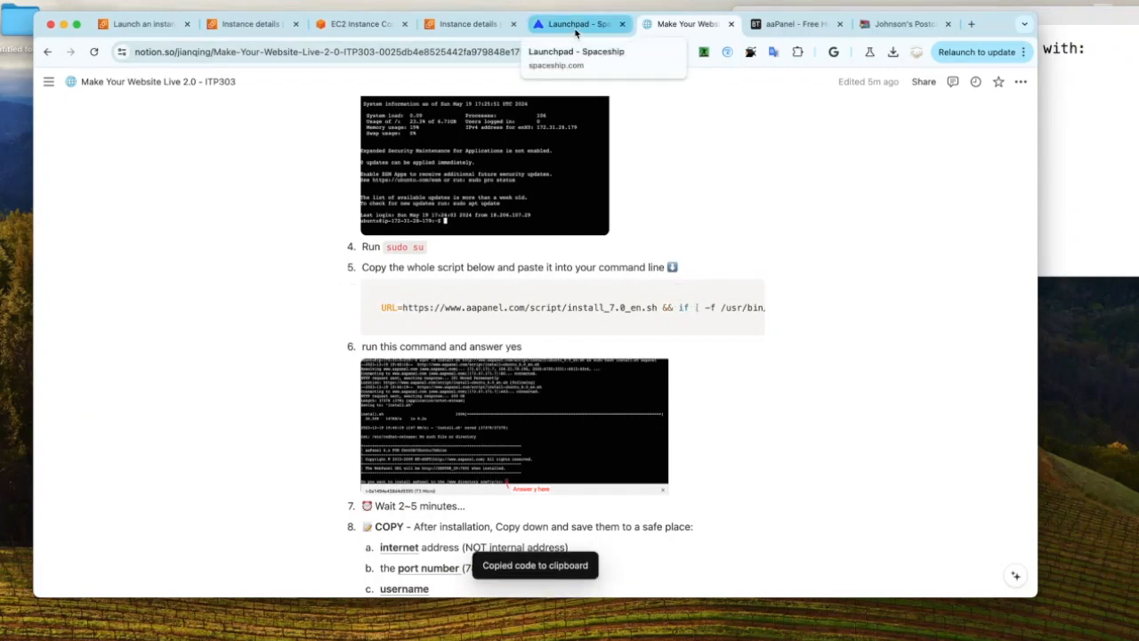
pyautogui.click(356, 24)
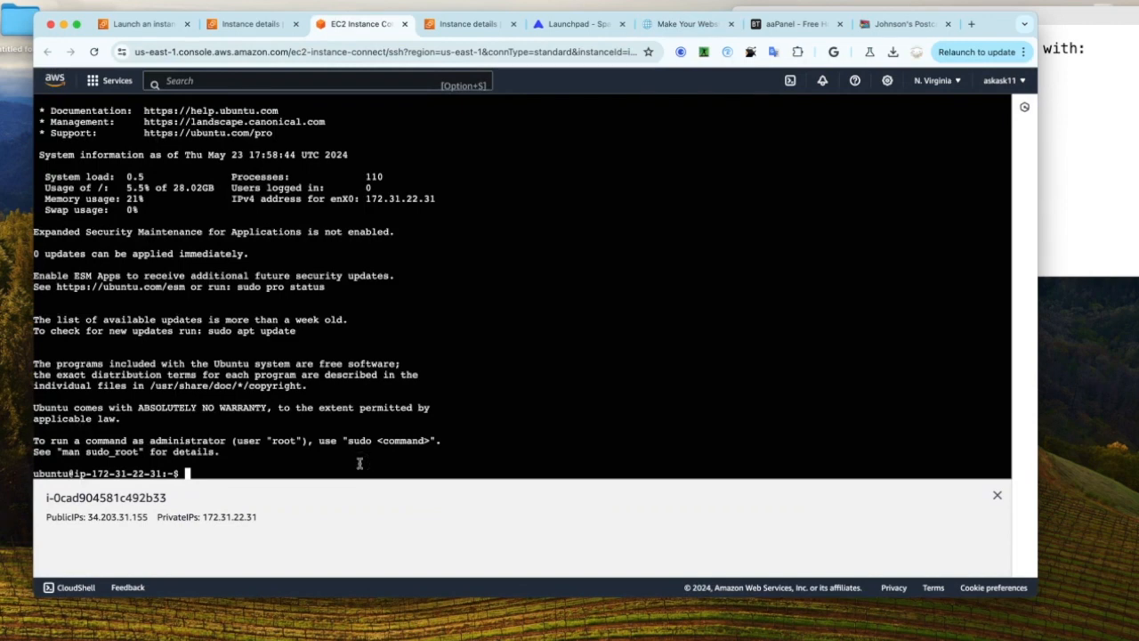
pyautogui.press('super+v')
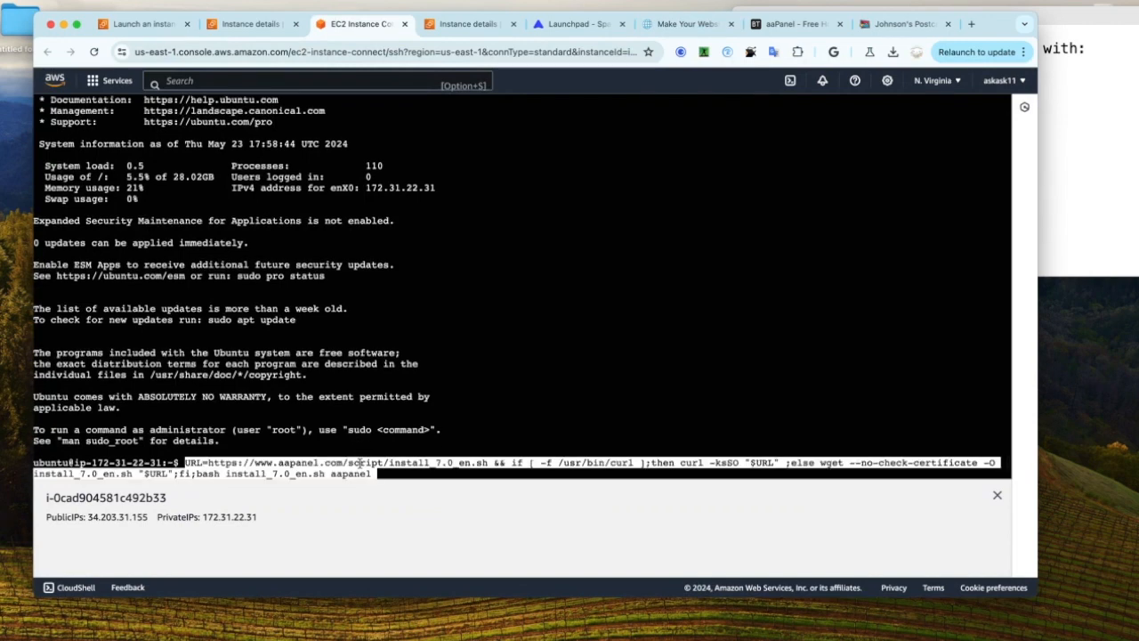
pyautogui.press('Return')
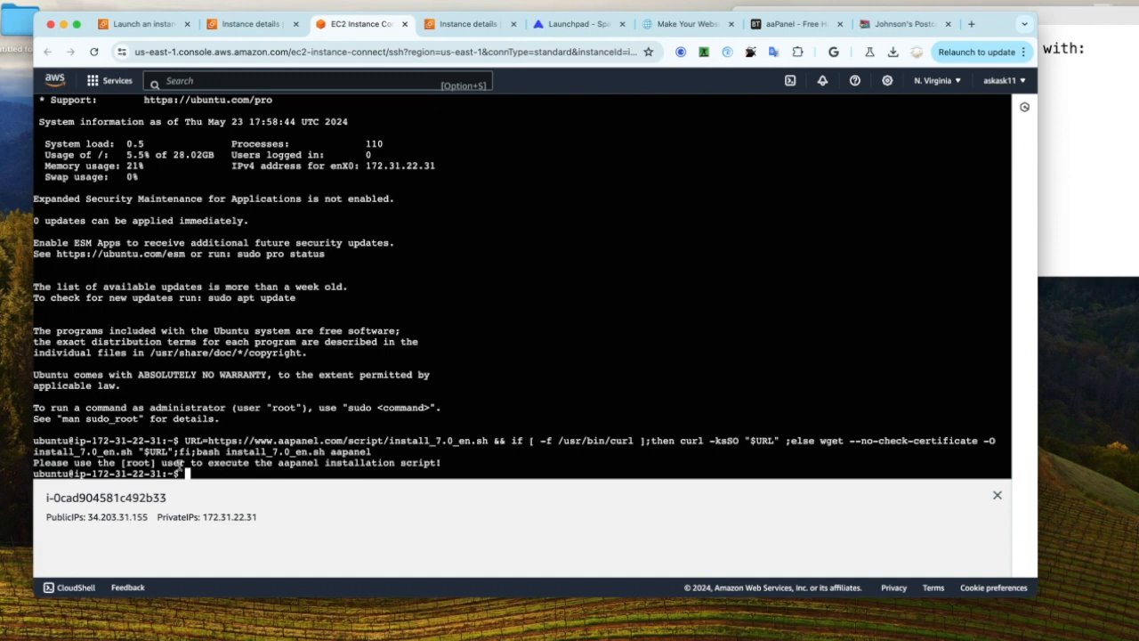
pyautogui.write('sudo su')
pyautogui.press('Return')
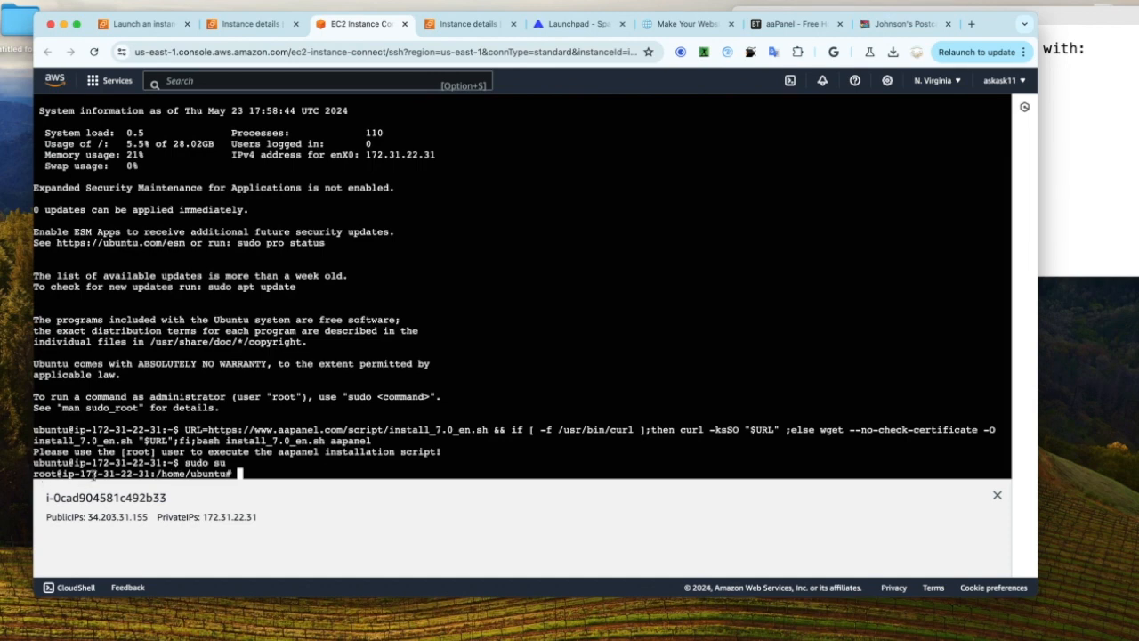
pyautogui.press('super+v')
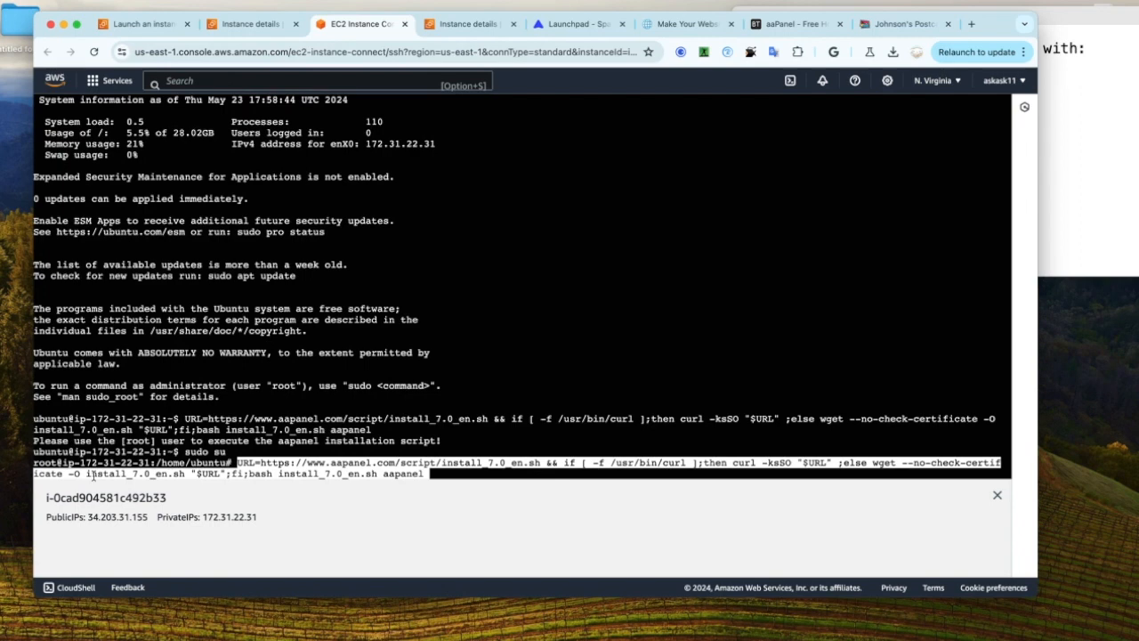
pyautogui.press('Return')
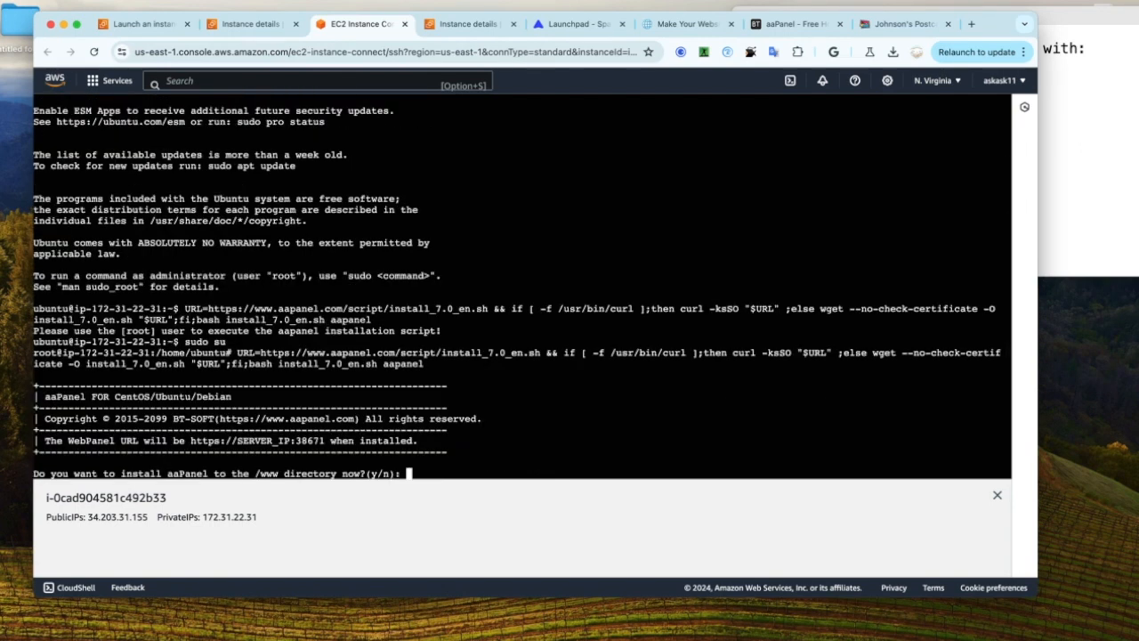
pyautogui.write('y')
pyautogui.press('Return')
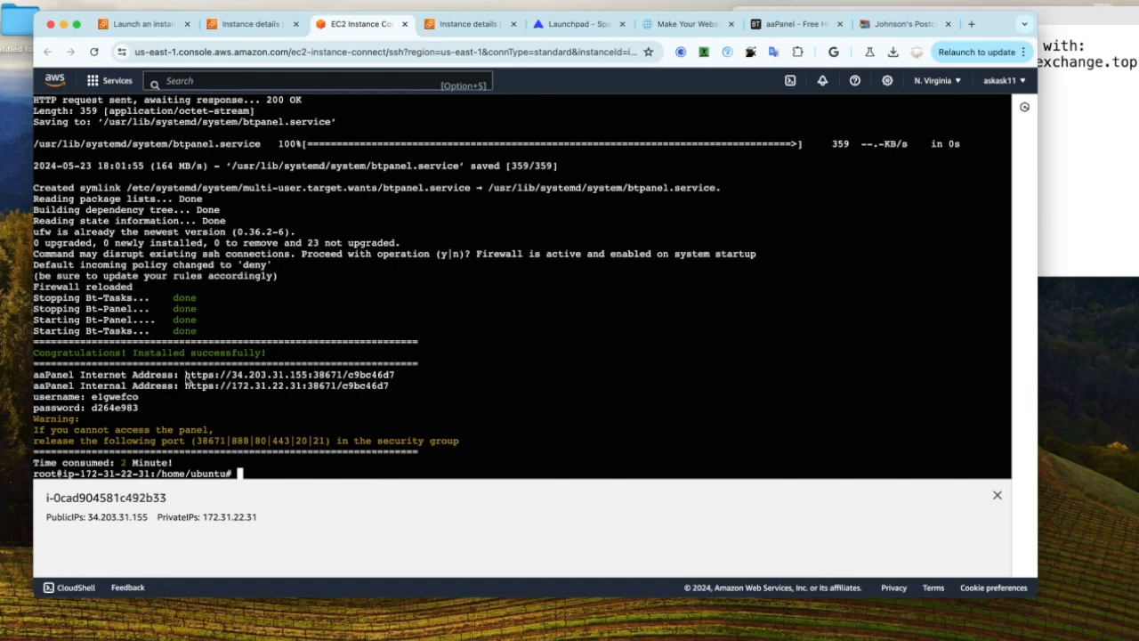
# Copy the aaPanel internet address into website_note.txt after Panel URL.
pyautogui.moveTo(186, 379); pyautogui.dragTo(395, 379)
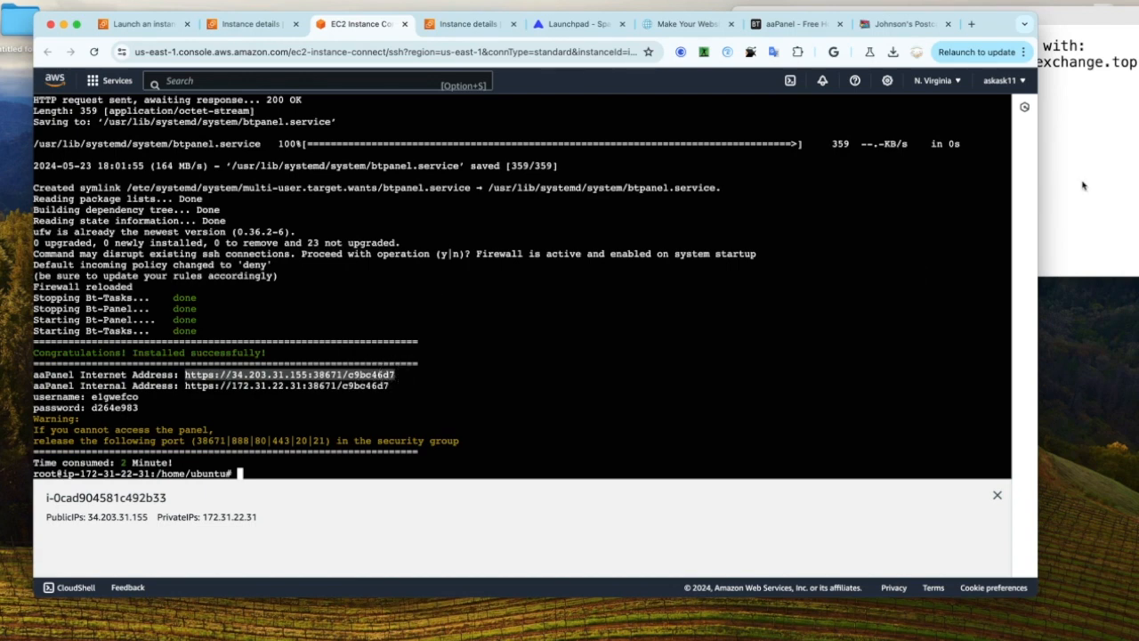
pyautogui.click(1084, 180)
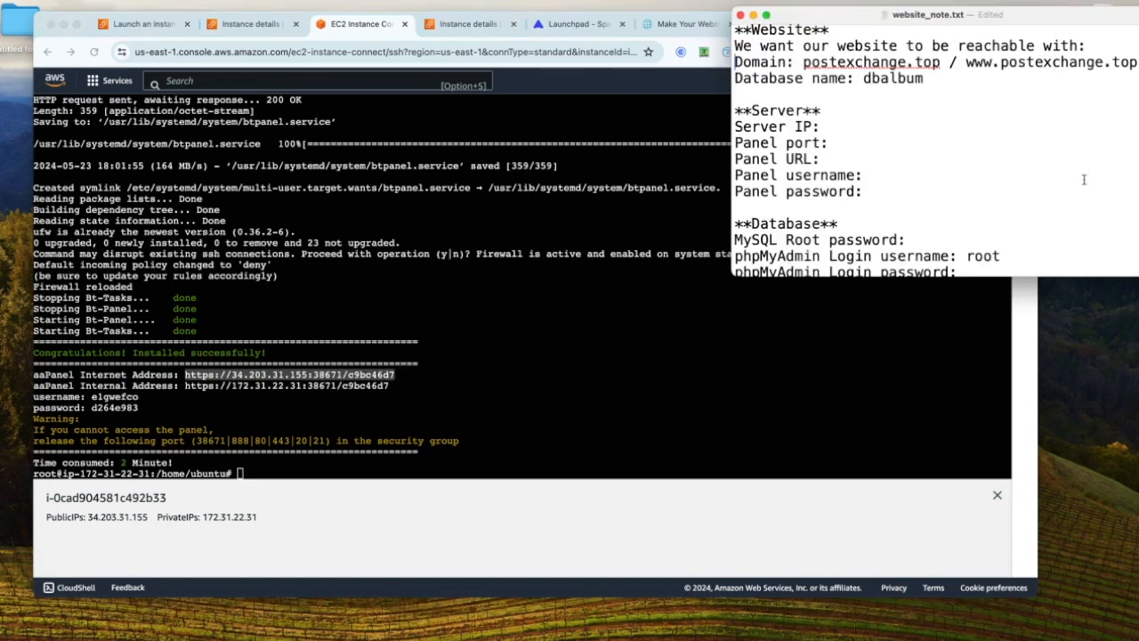
pyautogui.click(844, 157)
pyautogui.press('super+v')
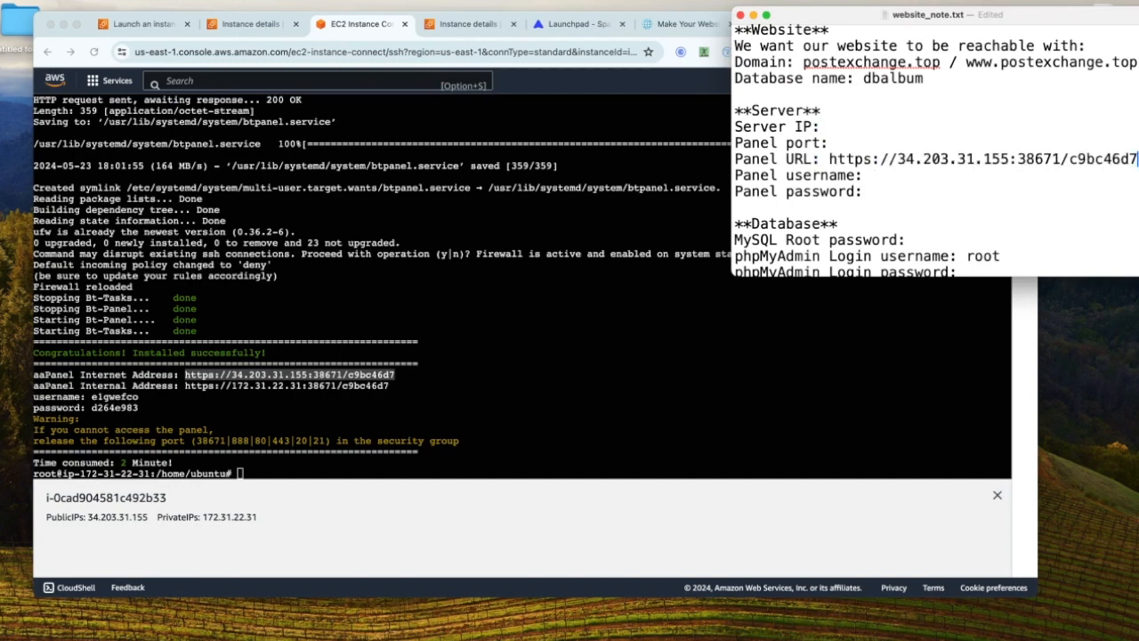
# Add panel port 38671 after Panel port, then select the public IP 34.203.31.155.
pyautogui.click(862, 144)
pyautogui.moveTo(1017, 160); pyautogui.dragTo(1060, 161)
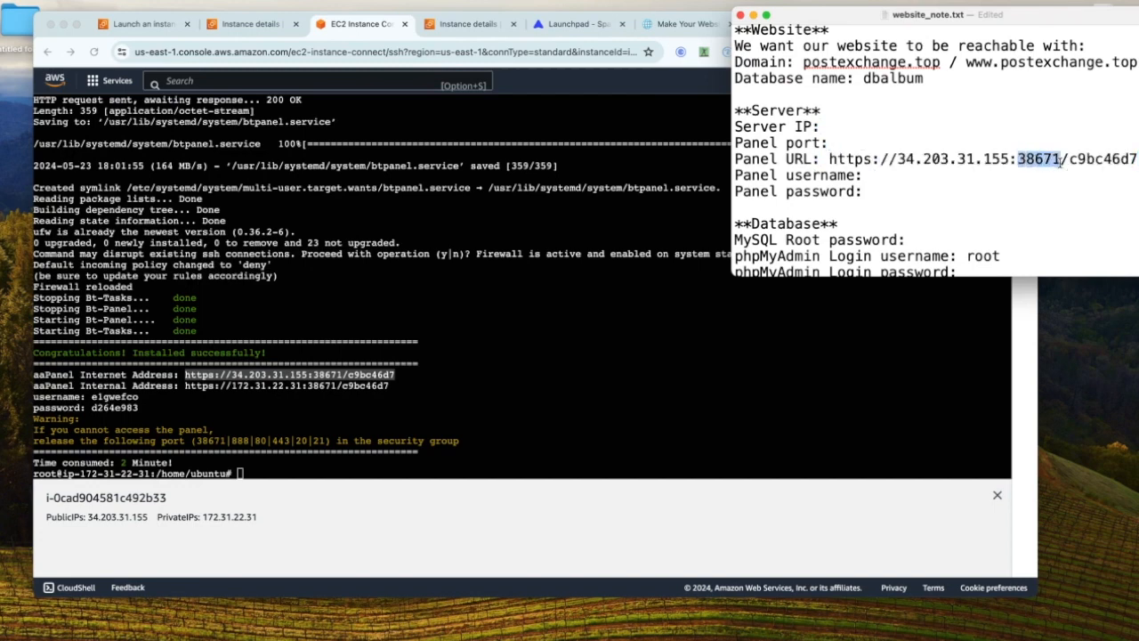
pyautogui.press('super+c')
pyautogui.click(916, 149)
pyautogui.press('super+v')
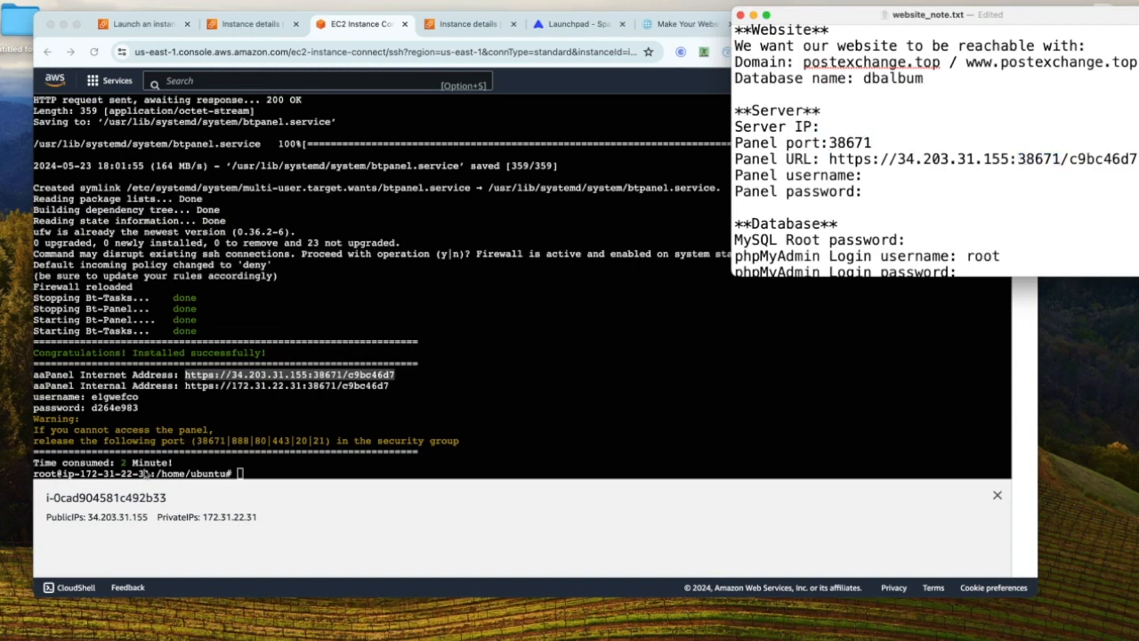
pyautogui.click(92, 518)
pyautogui.moveTo(90, 517); pyautogui.dragTo(148, 516)
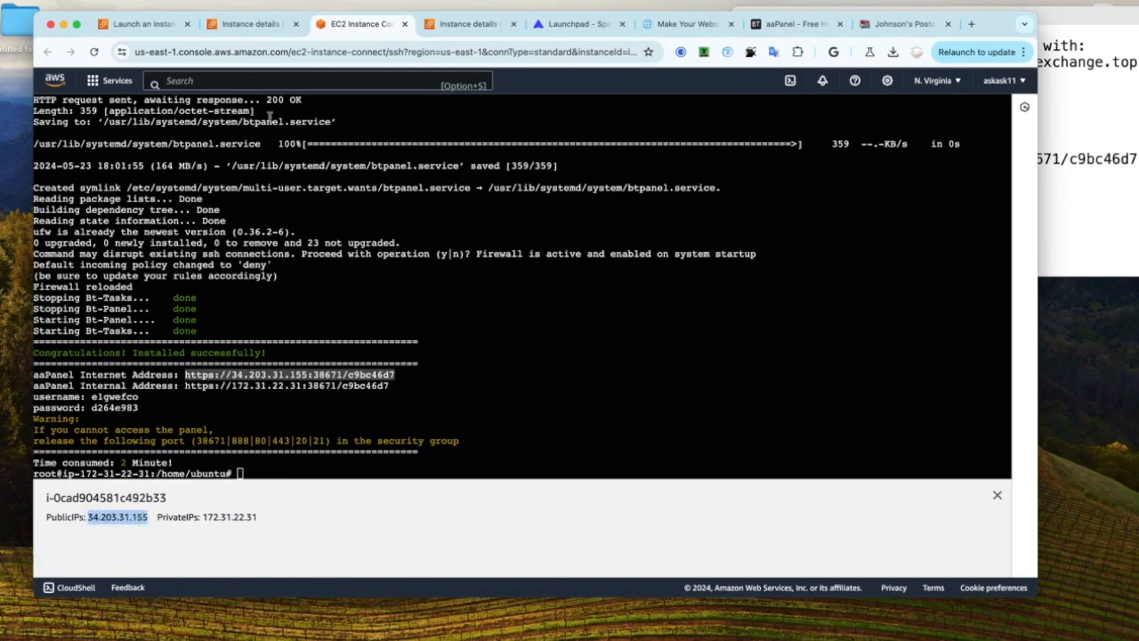
# Paste the server IP 34.203.31.155 after Server IP in the notes.
pyautogui.click(251, 24)
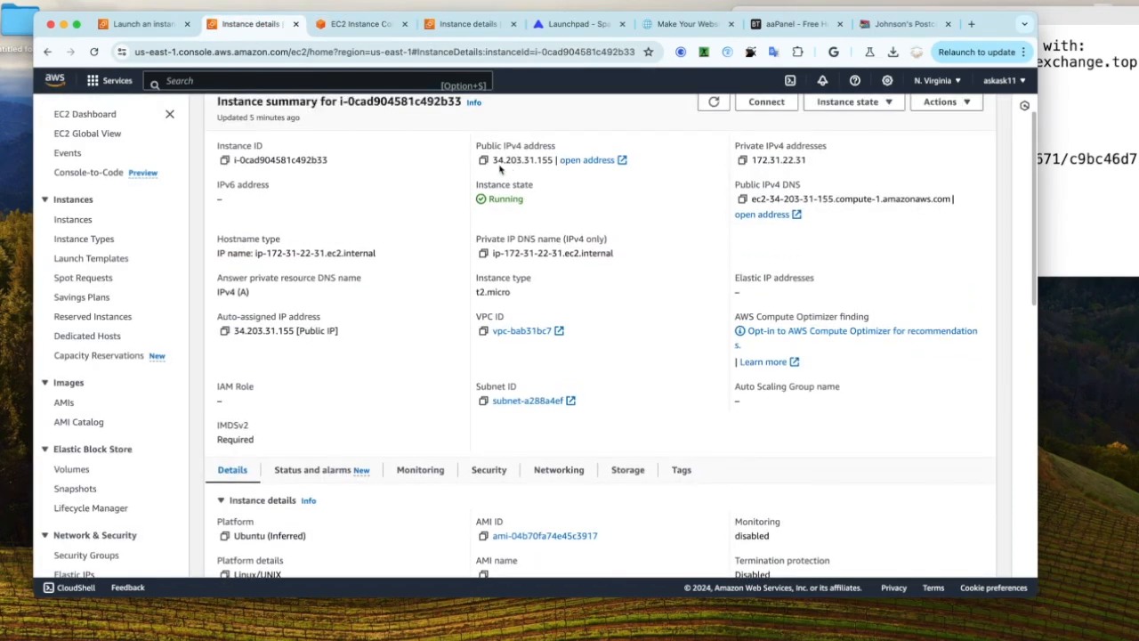
pyautogui.click(361, 24)
pyautogui.click(1081, 127)
pyautogui.press('super+v')
pyautogui.click(820, 126)
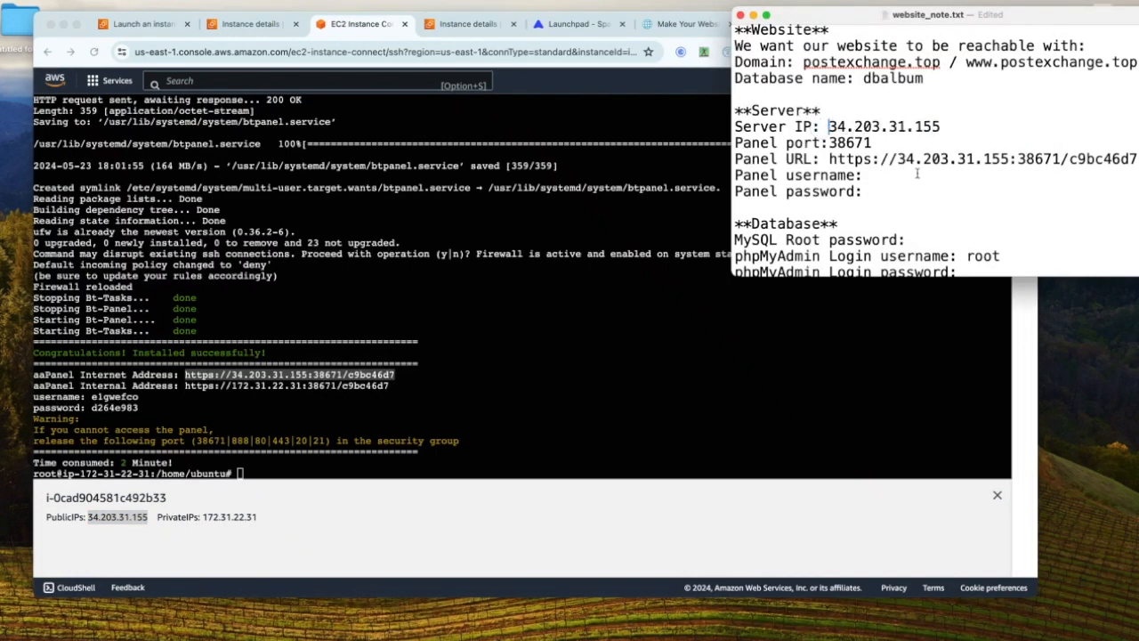
pyautogui.click(830, 142)
# Copy the panel username and password from the install output into their note lines.
pyautogui.click(881, 175)
pyautogui.doubleClick(100, 397)
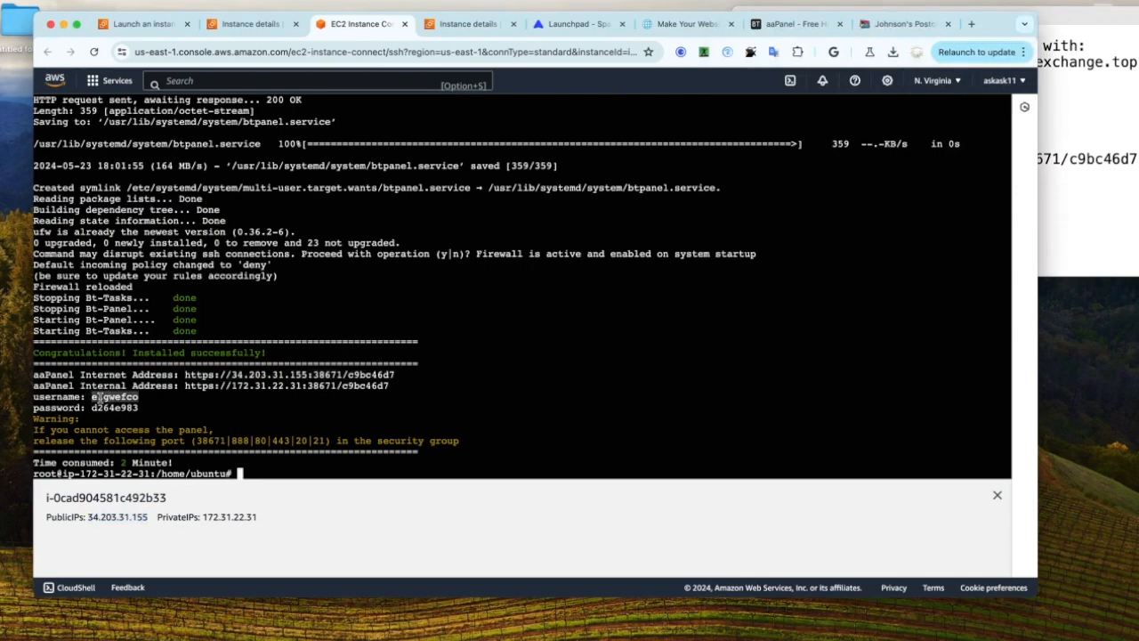
pyautogui.click(1083, 199)
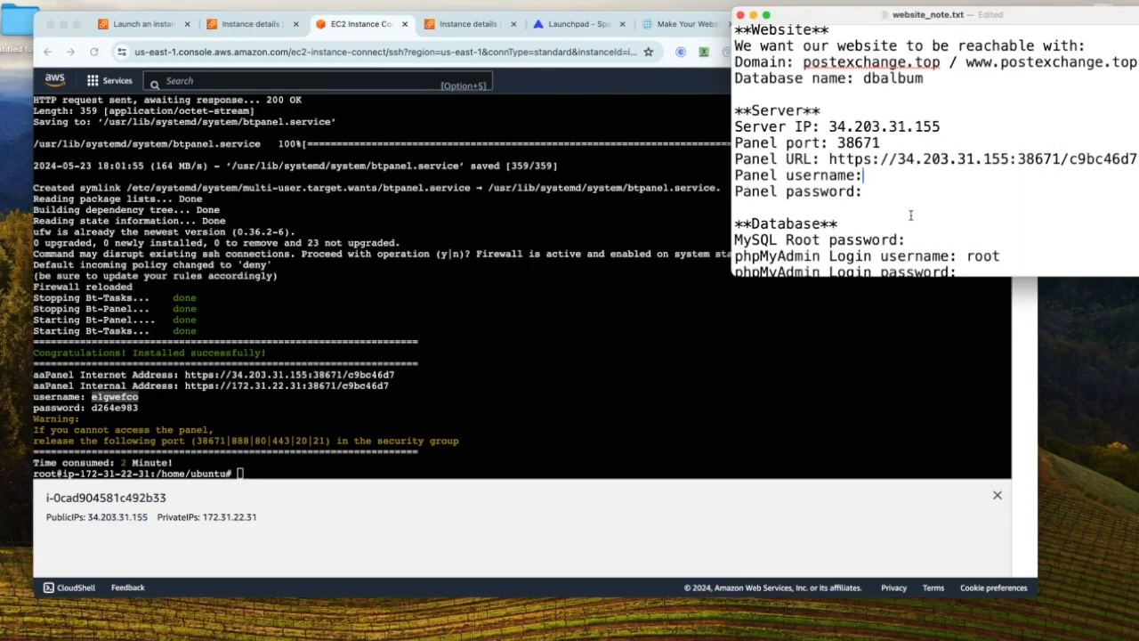
pyautogui.press('super+v')
pyautogui.doubleClick(107, 408)
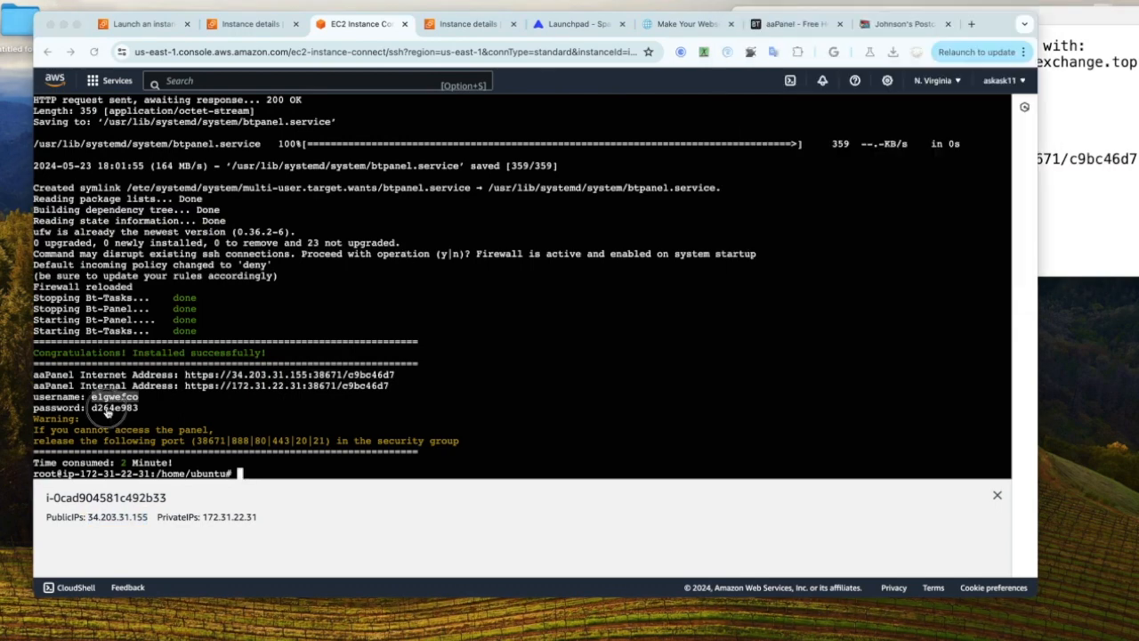
pyautogui.click(1074, 210)
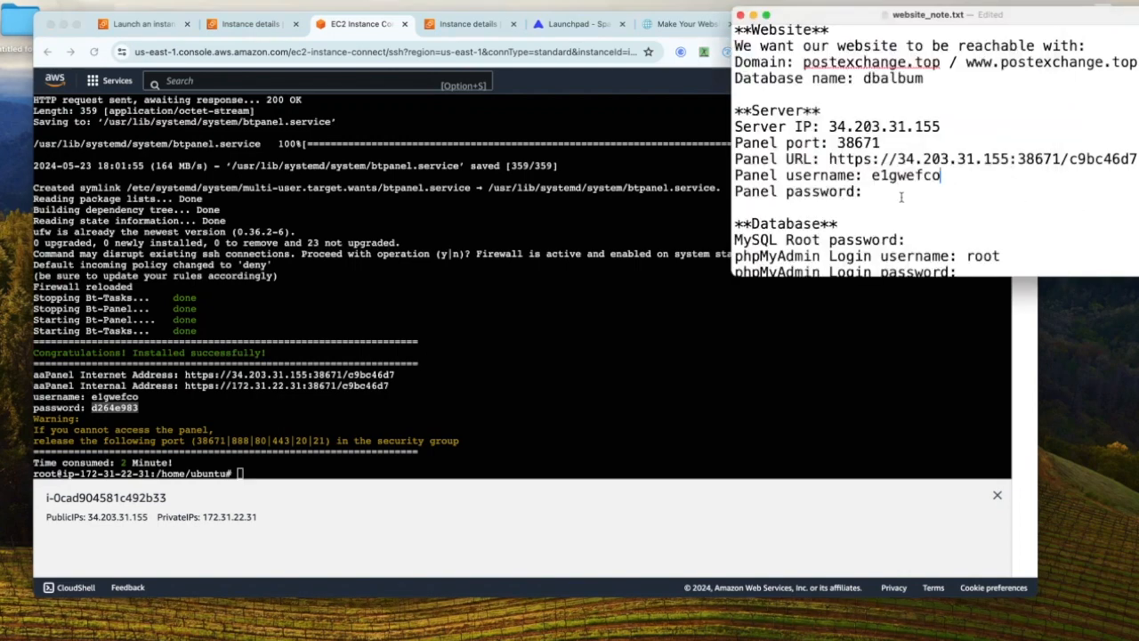
pyautogui.press('super+v')
pyautogui.click(394, 452)
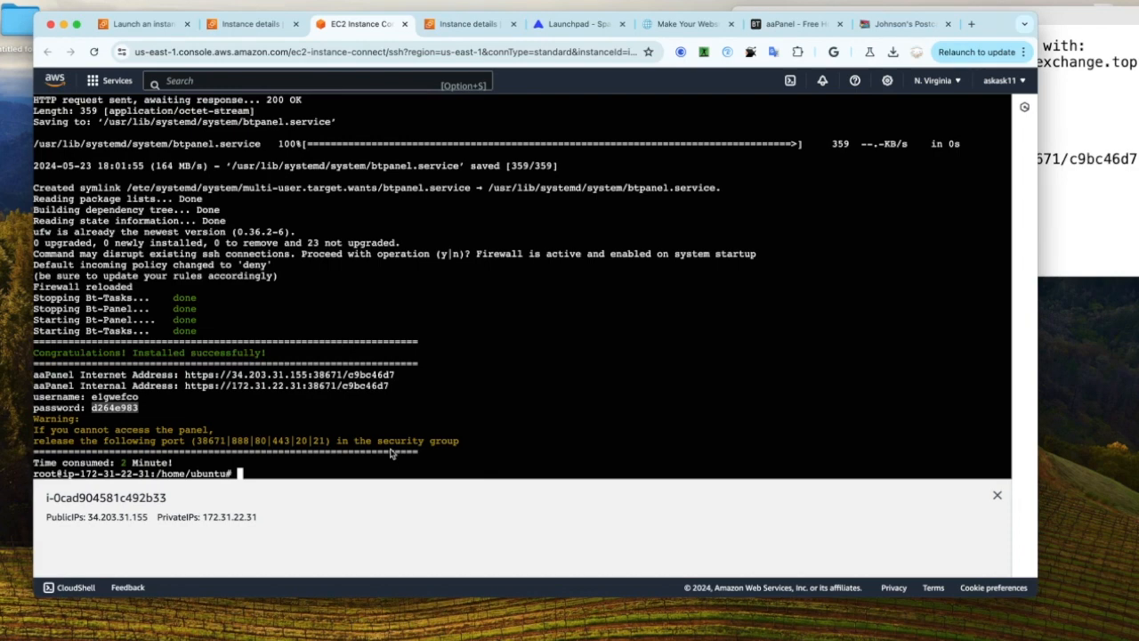
# Run sudo bt and choose option 14 to display panel addresses and login.
pyautogui.write('sudo')
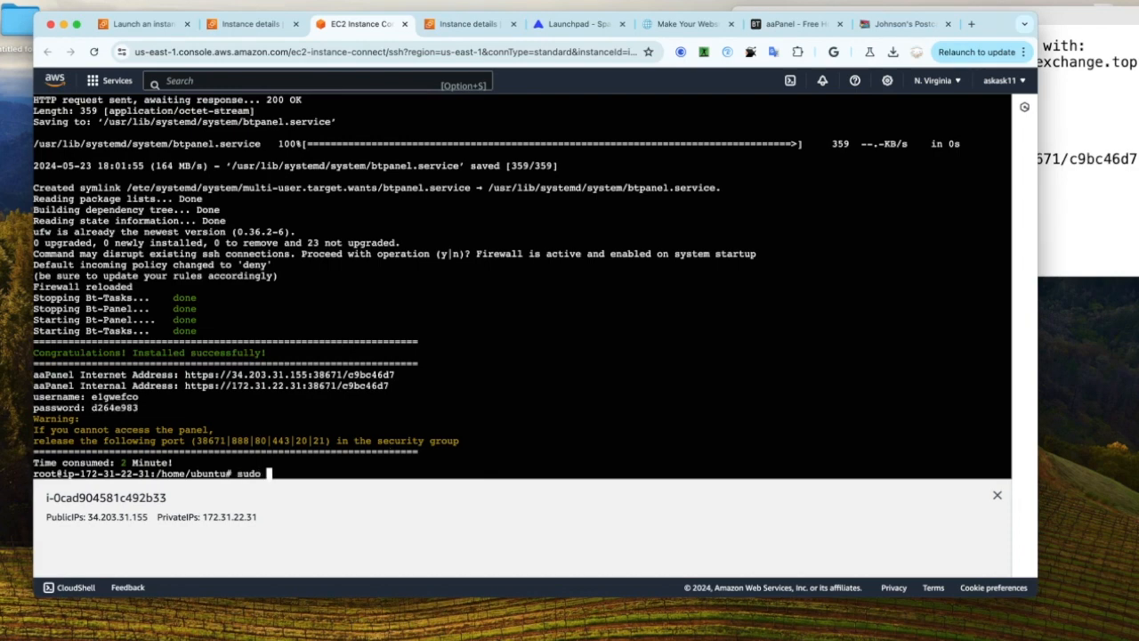
pyautogui.write(' bt')
pyautogui.press('Return')
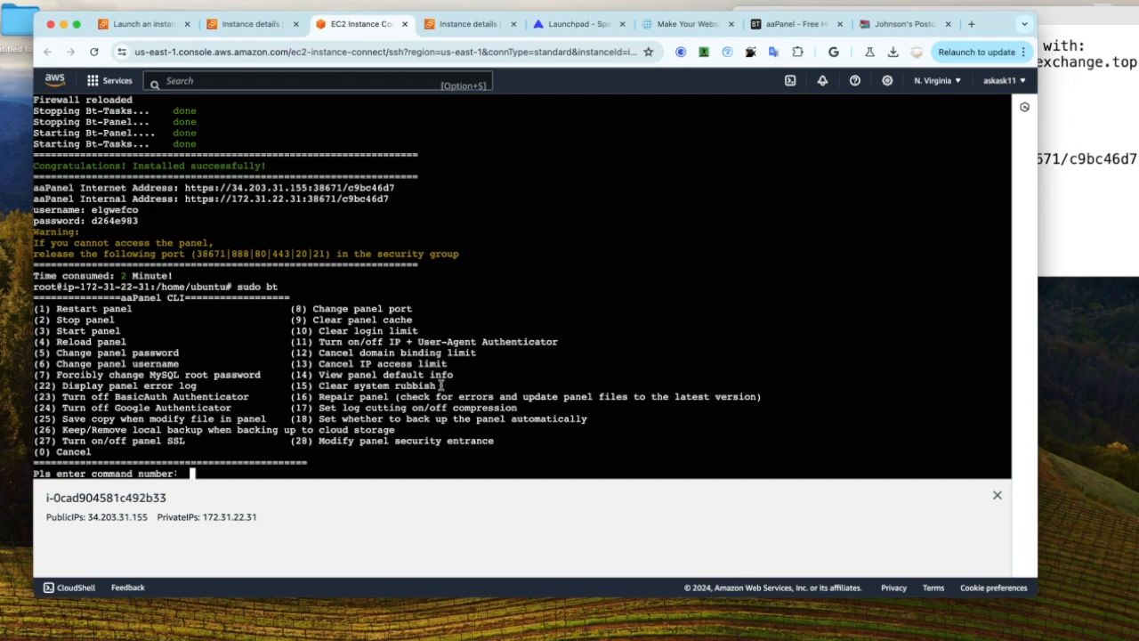
pyautogui.write('14')
pyautogui.press('Return')
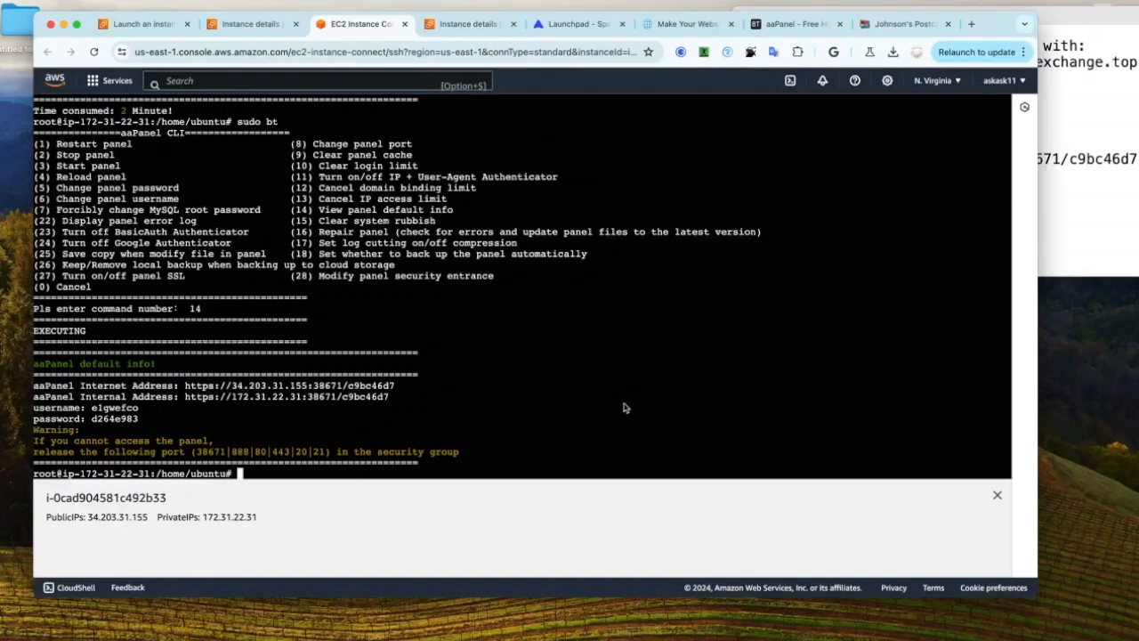
# From the instance's Security details, open Edit inbound rules for the launch-wizard-9 security group.
pyautogui.click(253, 24)
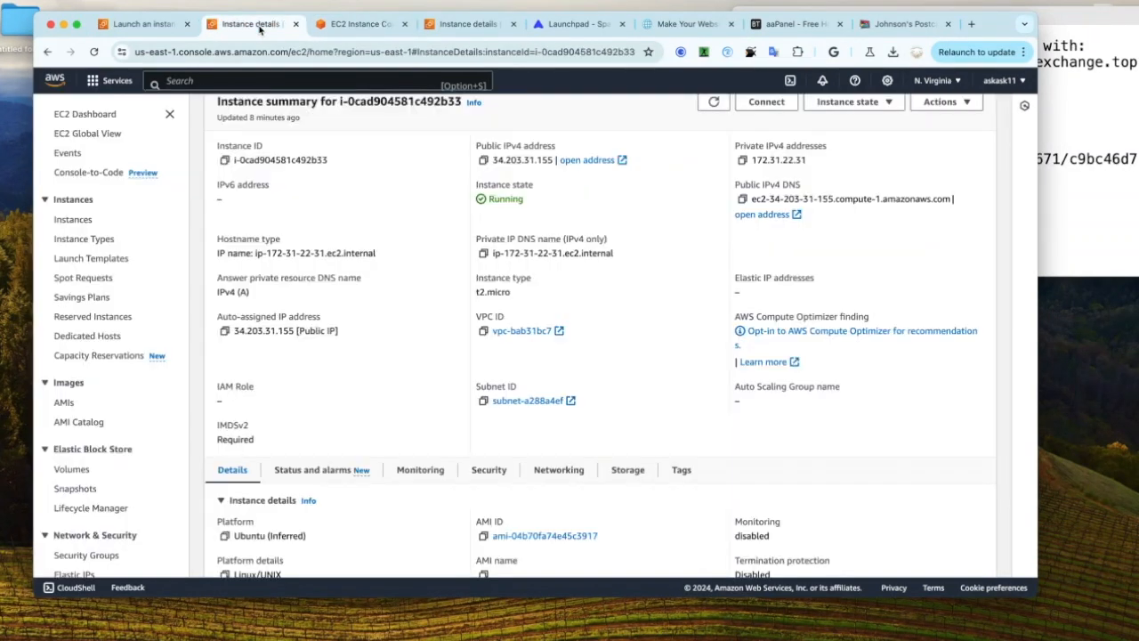
pyautogui.scroll(-3, 521, 397)
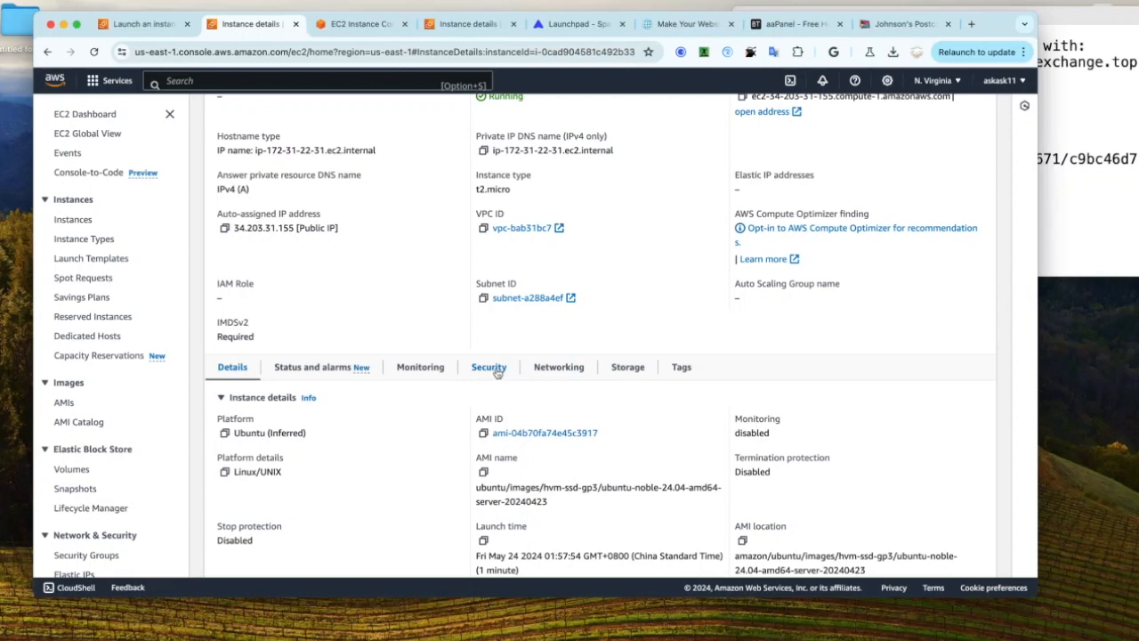
pyautogui.click(498, 370)
pyautogui.scroll(-3, 497, 372)
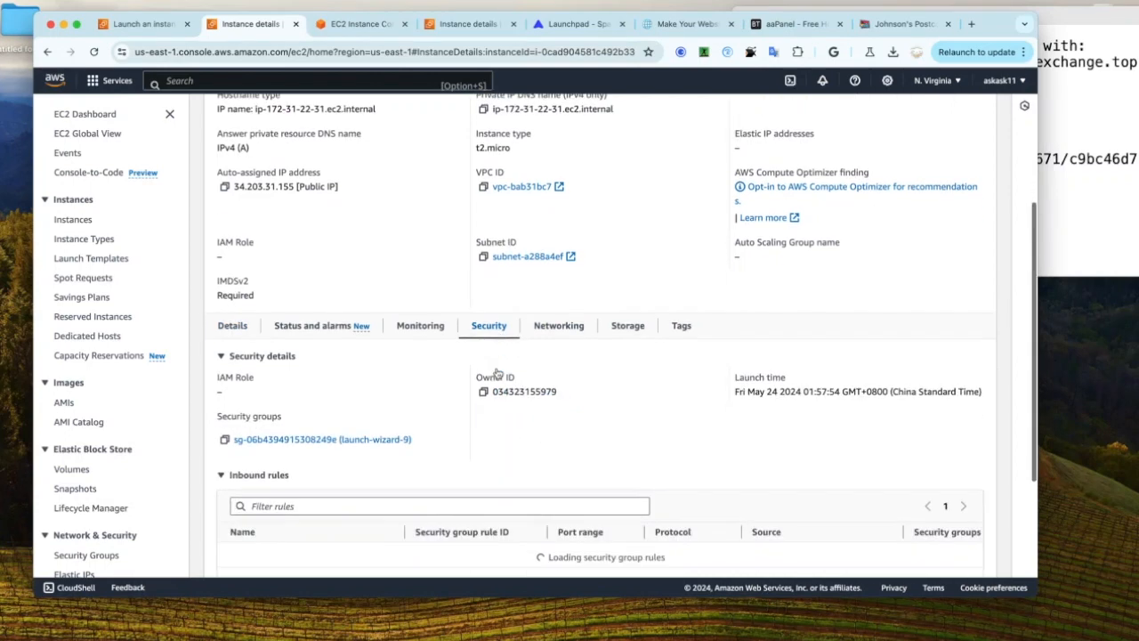
pyautogui.click(356, 440)
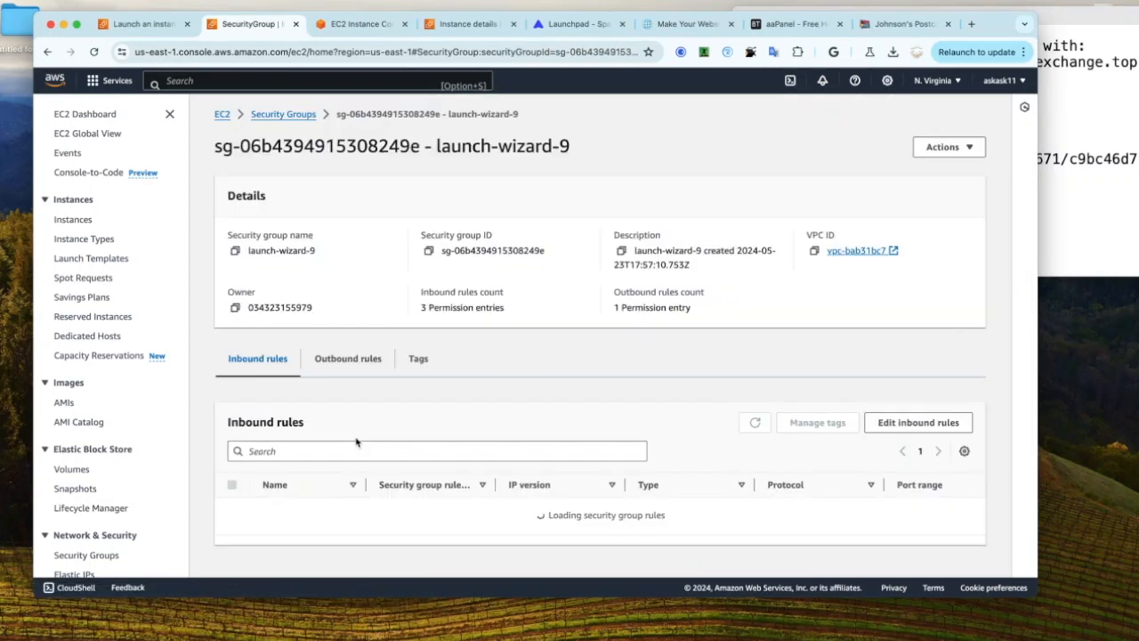
pyautogui.scroll(-1, 361, 450)
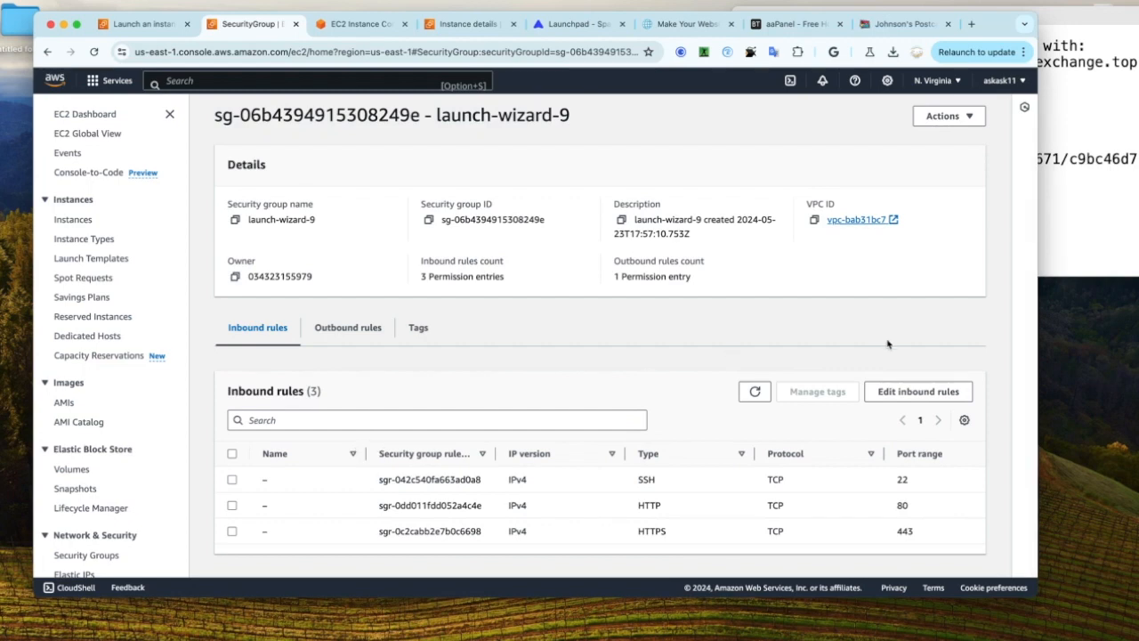
pyautogui.click(922, 401)
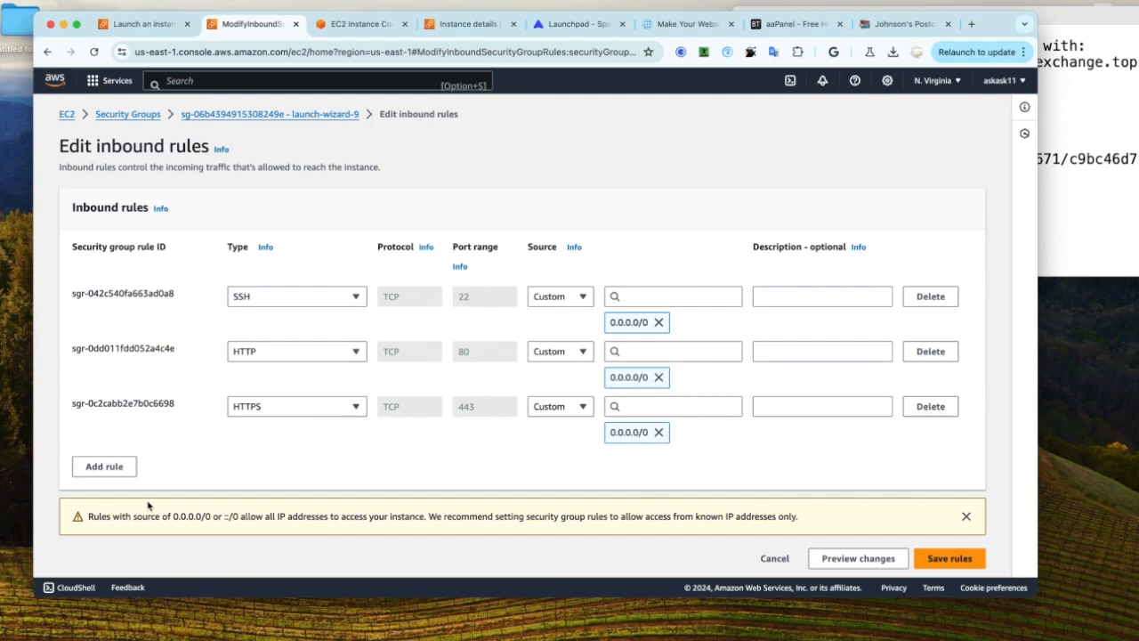
# Add a Custom TCP port 888 inbound rule from 0.0.0.0/0, described phpmyadmin.
pyautogui.click(104, 466)
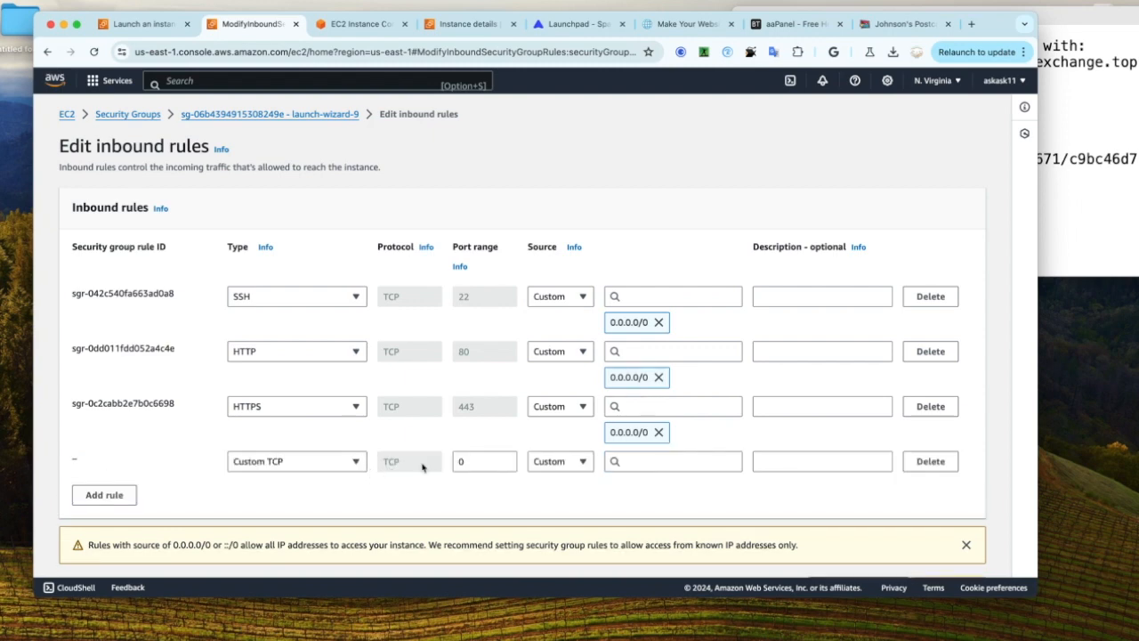
pyautogui.click(488, 461)
pyautogui.click(641, 460)
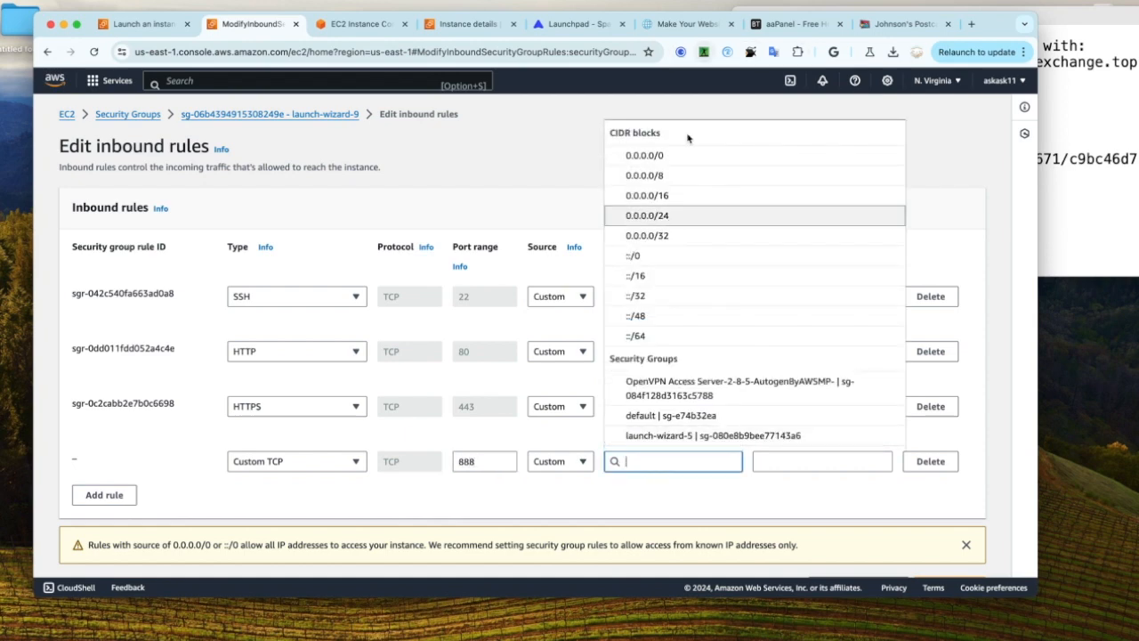
pyautogui.click(693, 160)
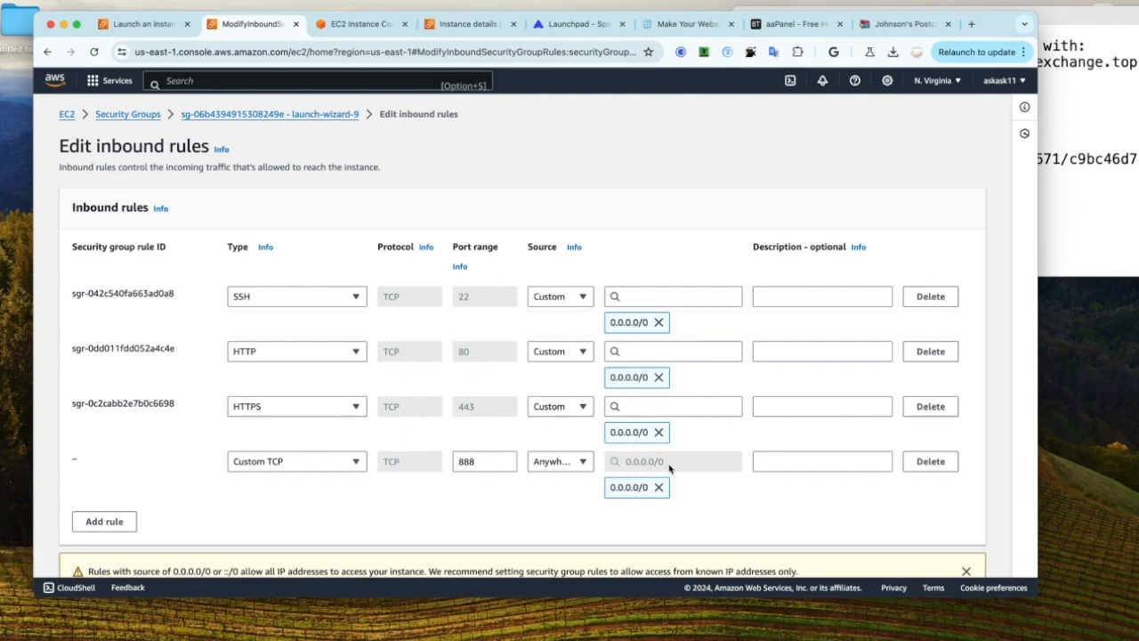
pyautogui.click(817, 465)
pyautogui.write('phpmyadmin')
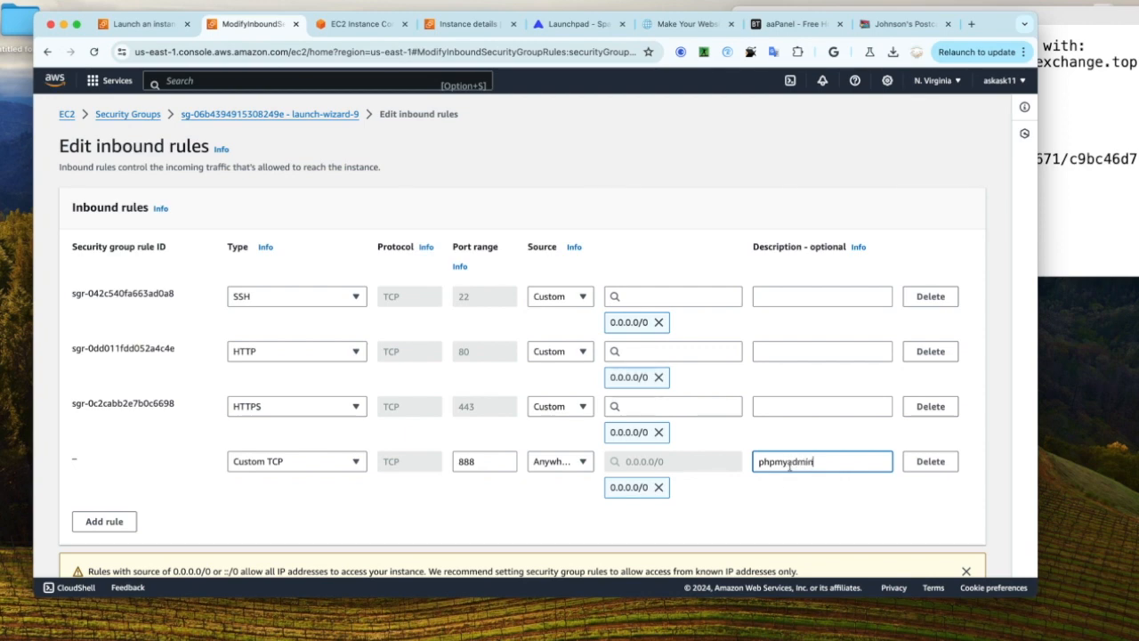
pyautogui.click(787, 496)
# Add a MYSQL/Aurora 3306 rule from 0.0.0.0/0, plus one more blank rule.
pyautogui.click(104, 522)
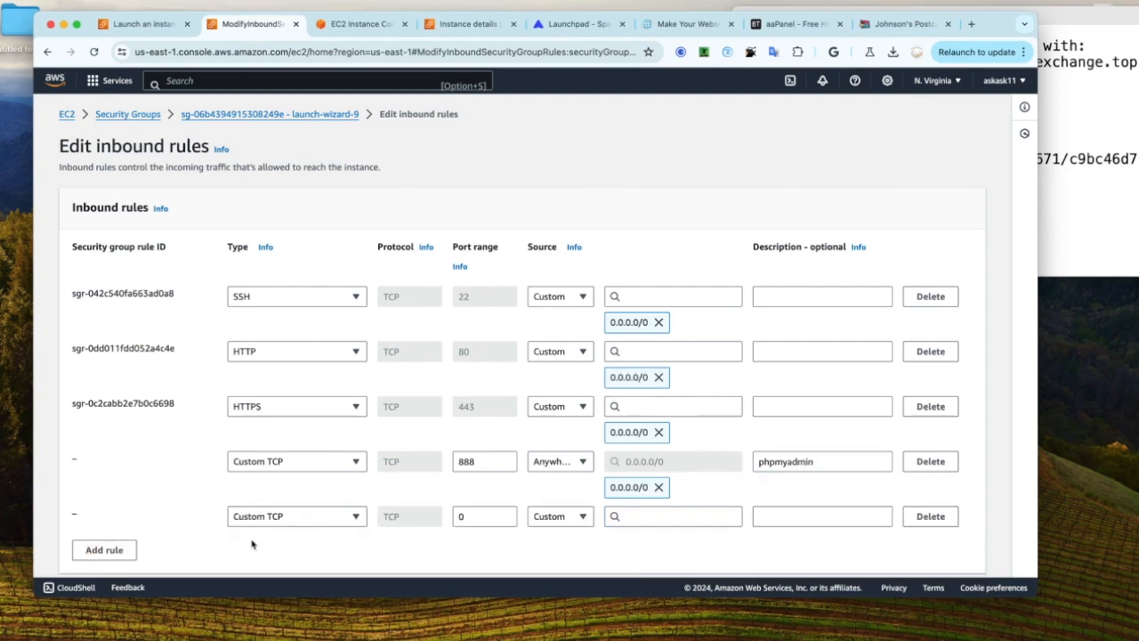
pyautogui.scroll(-1, 252, 544)
pyautogui.click(281, 496)
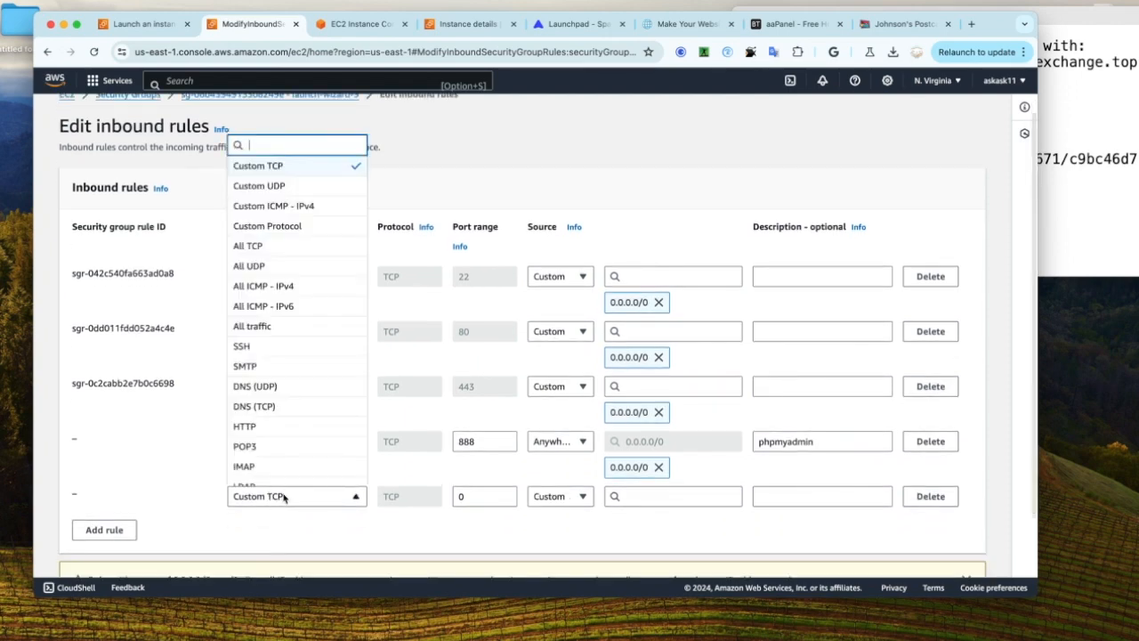
pyautogui.scroll(-4, 296, 390)
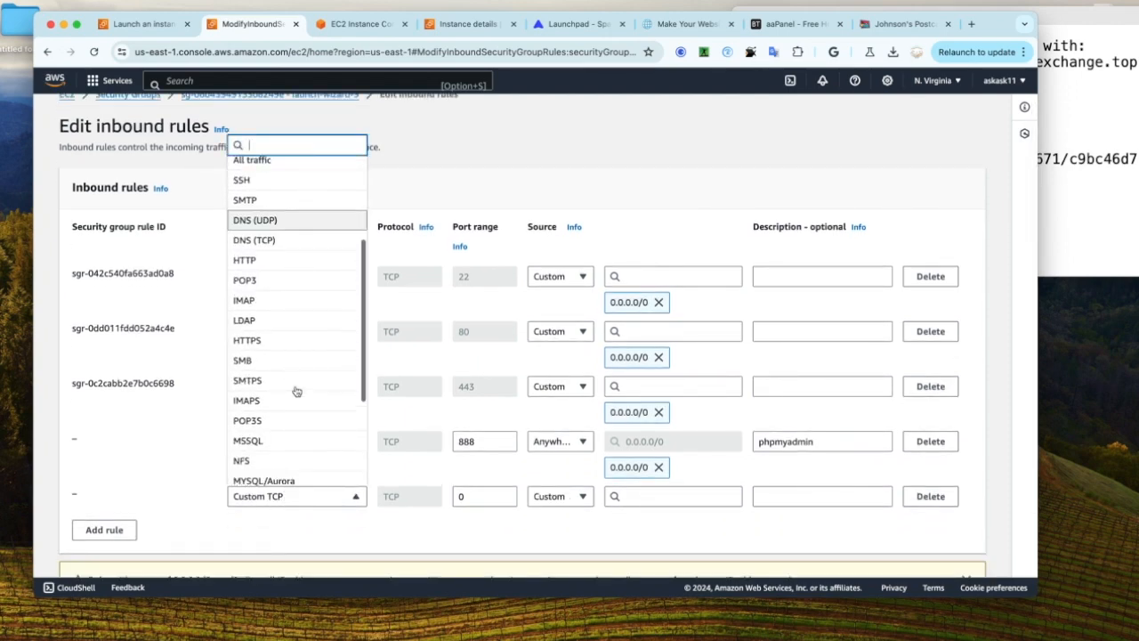
pyautogui.click(286, 479)
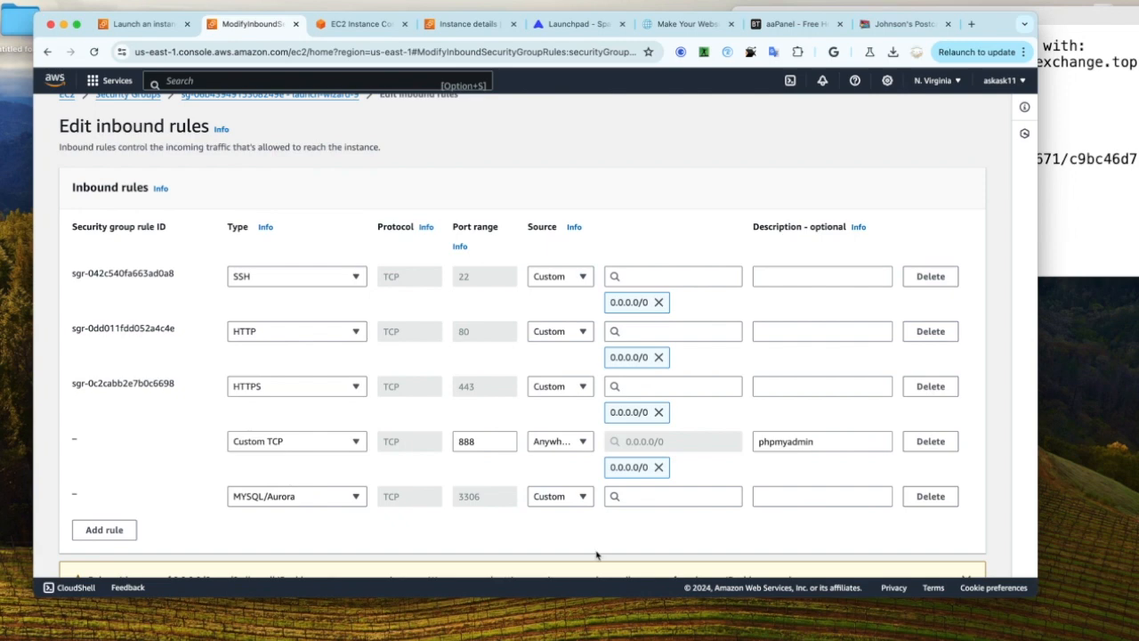
pyautogui.click(657, 496)
pyautogui.click(646, 170)
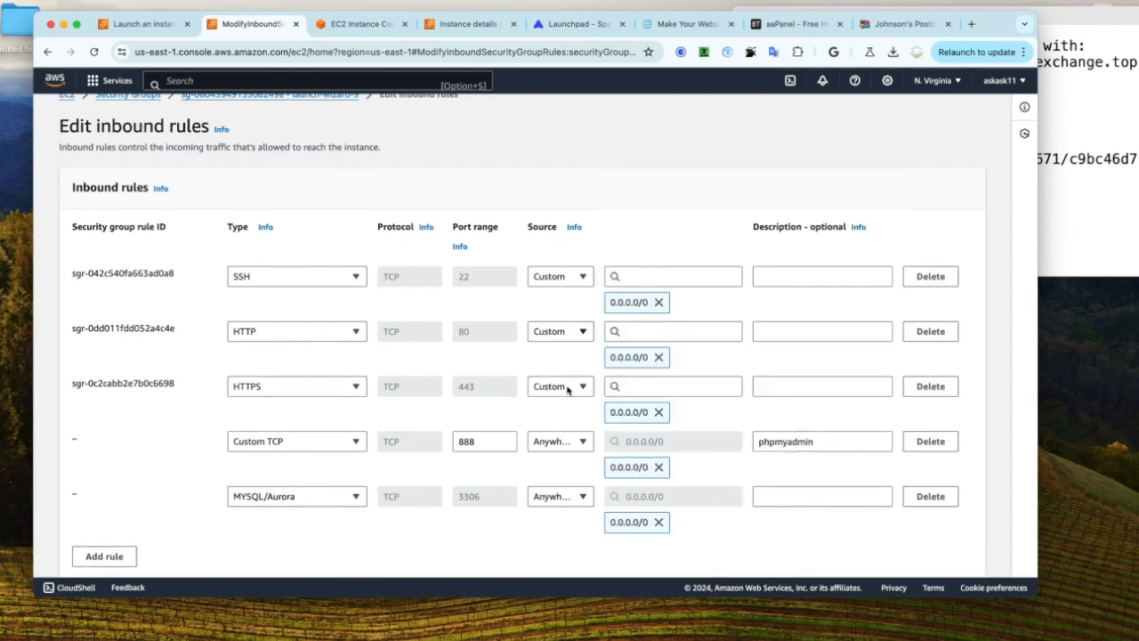
pyautogui.scroll(-2, 521, 489)
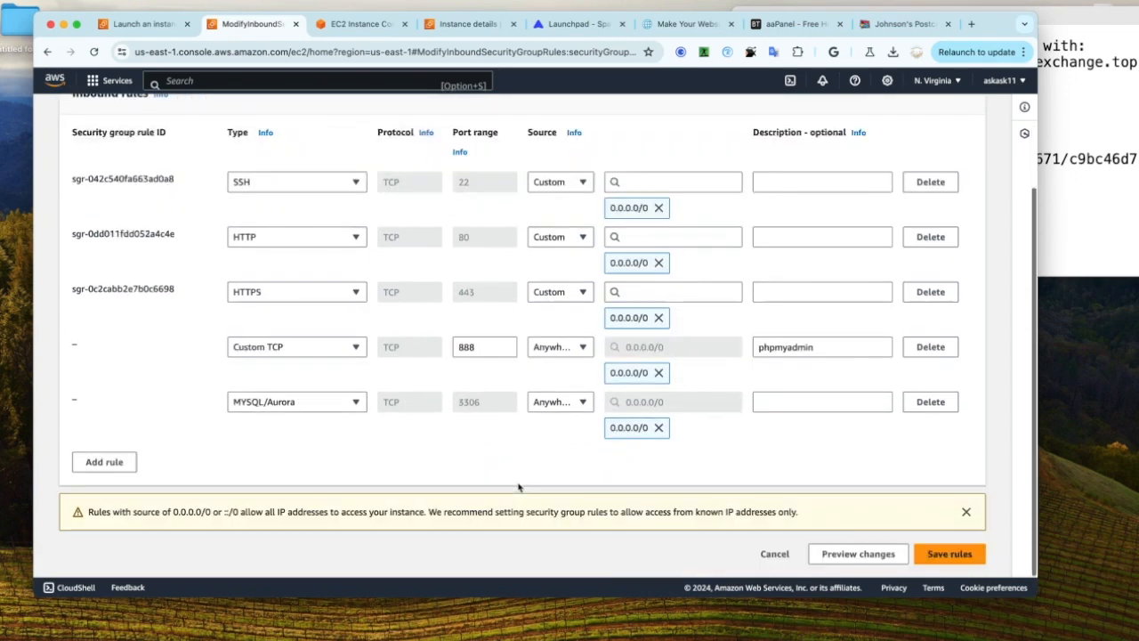
pyautogui.click(98, 471)
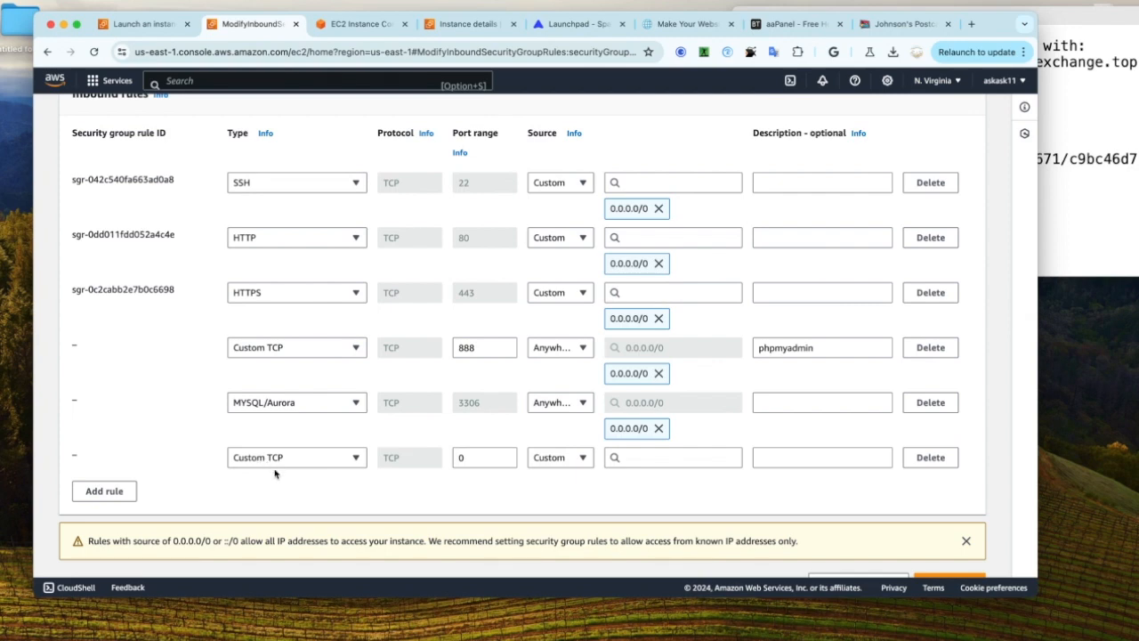
# Set the blank rule's port range to 38671, the panel port copied from the notes.
pyautogui.click(1113, 182)
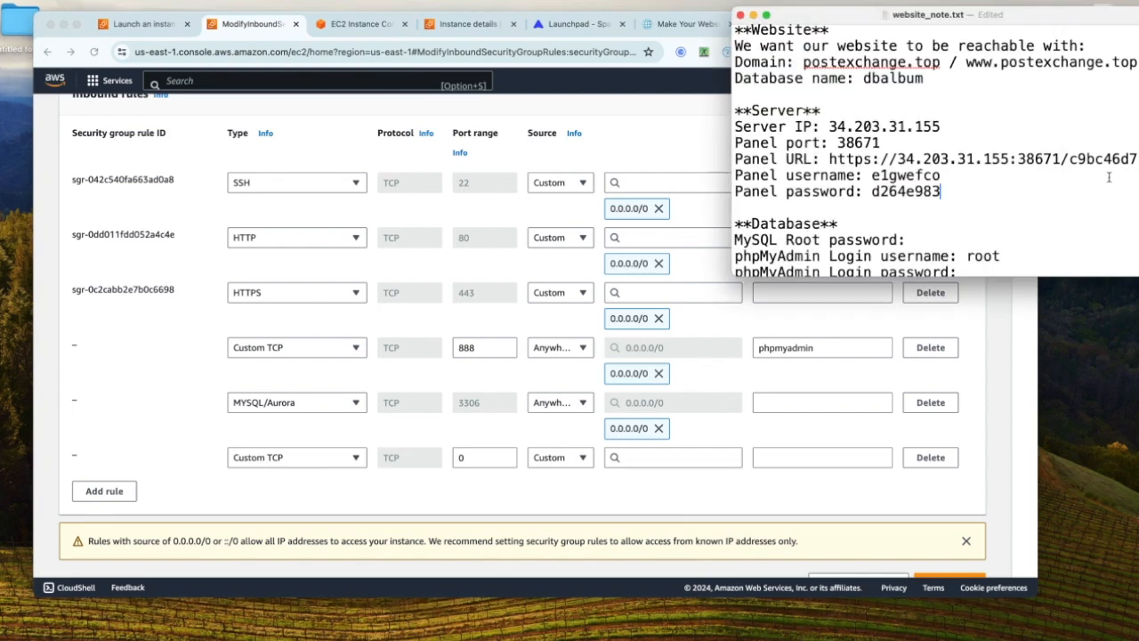
pyautogui.doubleClick(860, 143)
pyautogui.press('super+c')
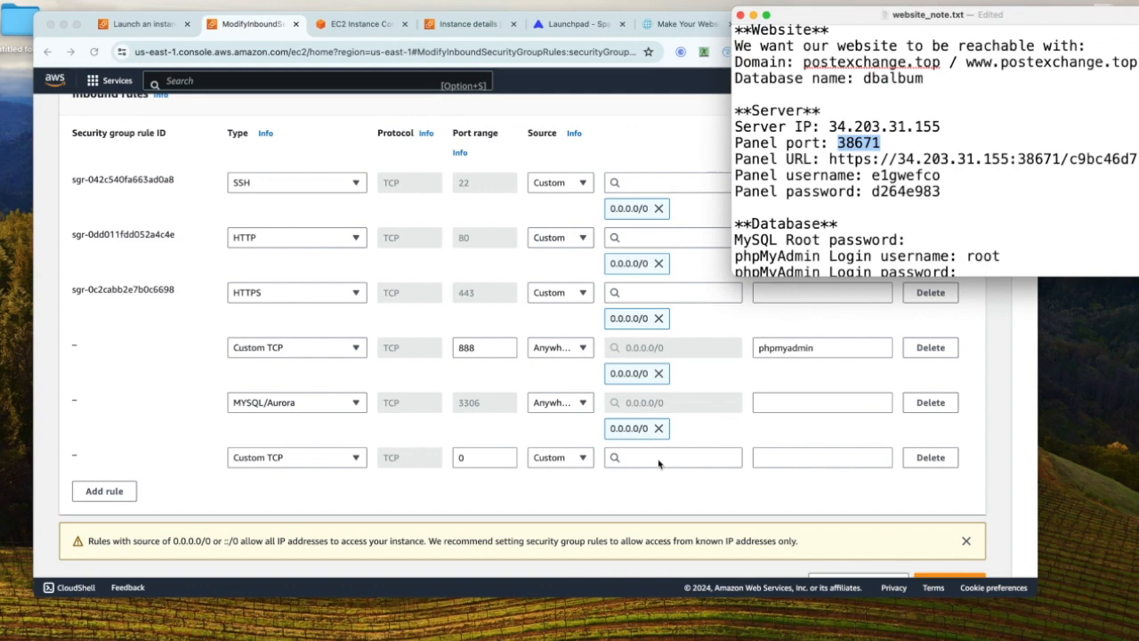
pyautogui.click(497, 467)
pyautogui.click(493, 461)
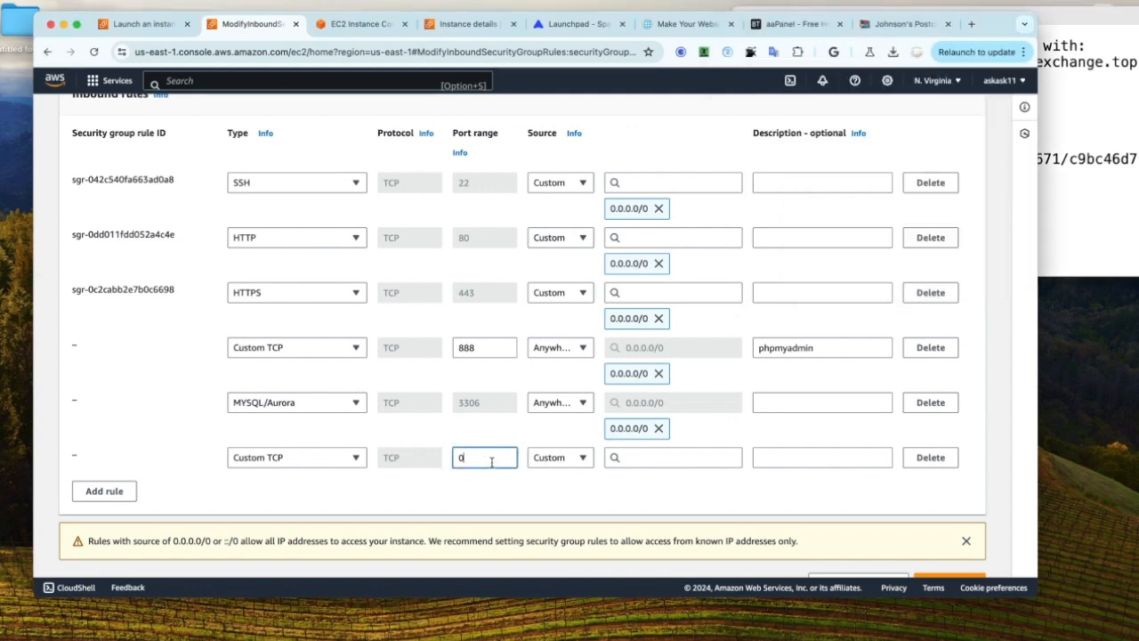
pyautogui.press('super+v')
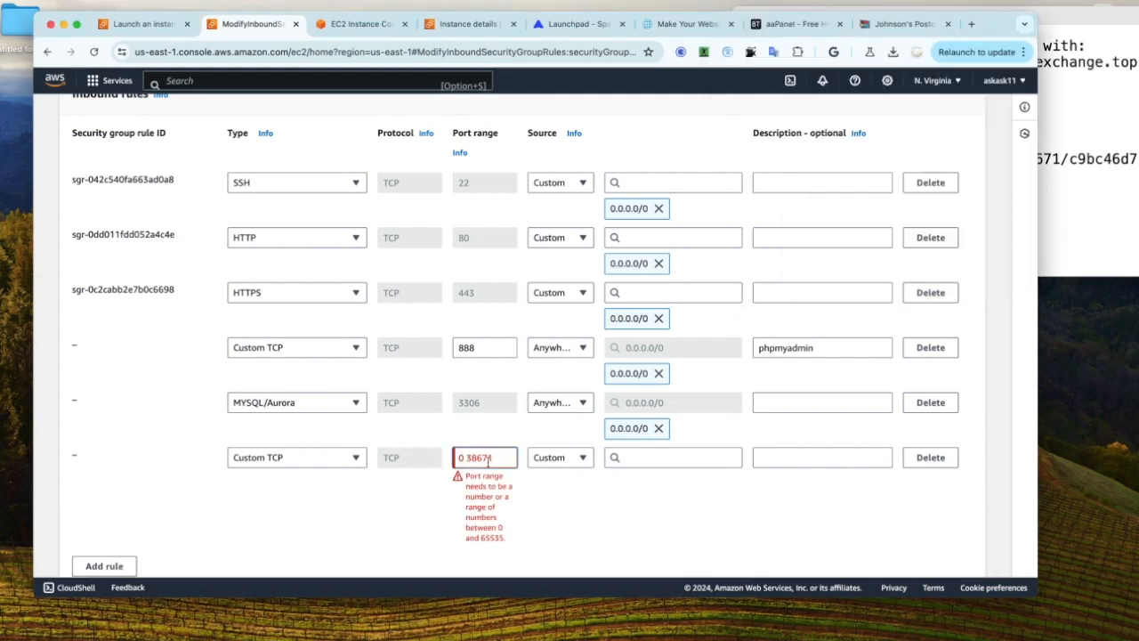
pyautogui.click(469, 462)
pyautogui.press('BackSpace')
pyautogui.press('BackSpace')
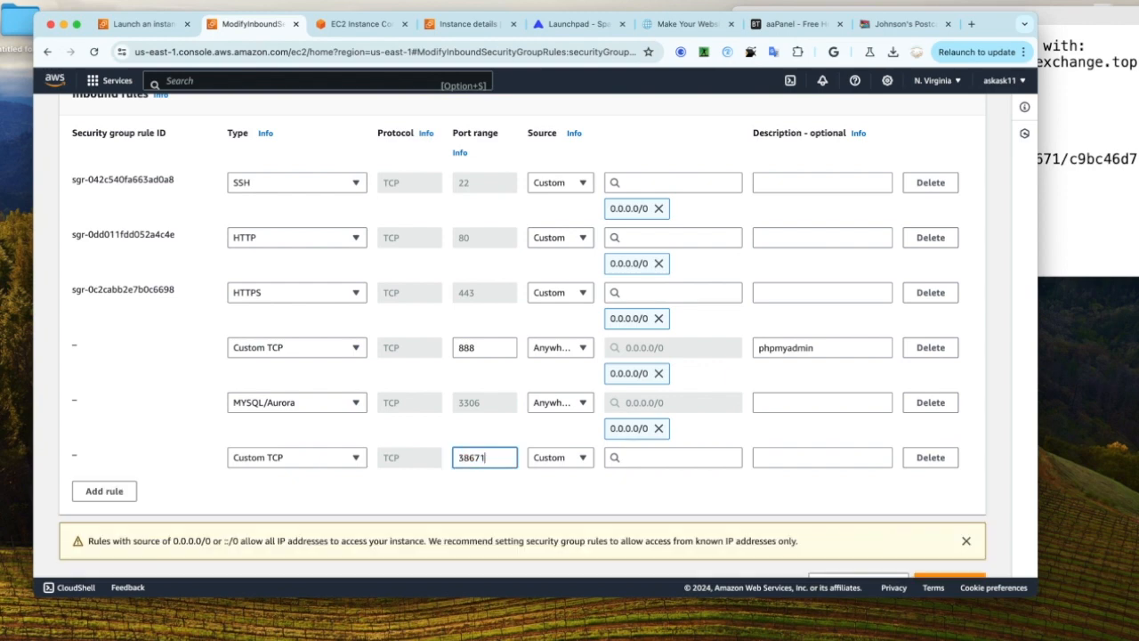
pyautogui.click(479, 485)
# Allow the 38671 rule from 0.0.0.0/0 with description aapanel.
pyautogui.scroll(-1, 494, 505)
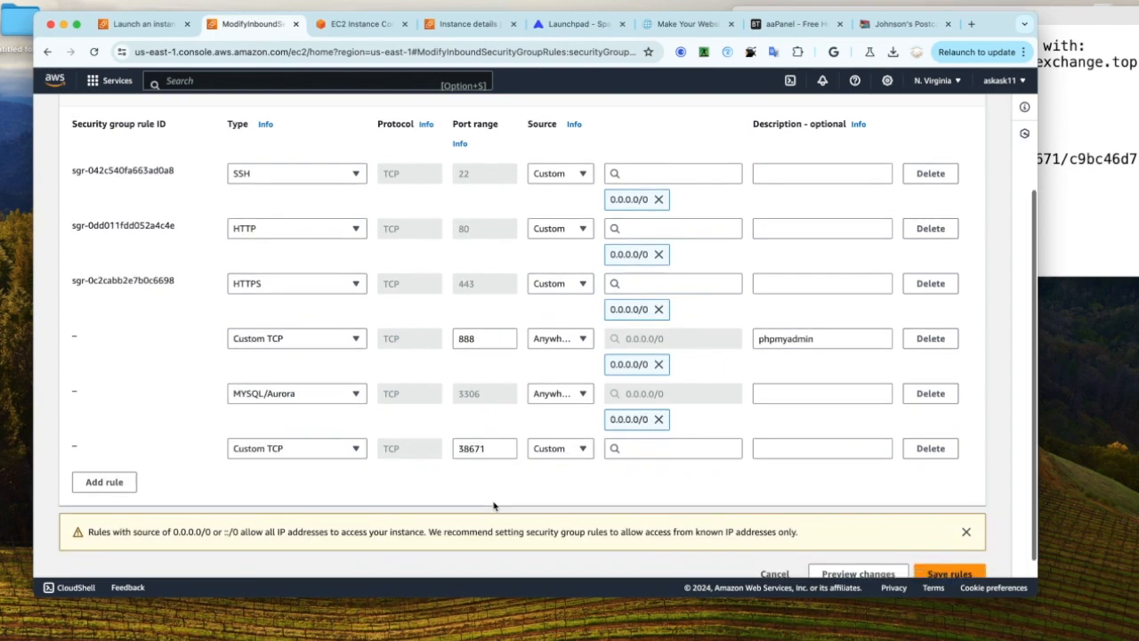
pyautogui.scroll(-1, 494, 505)
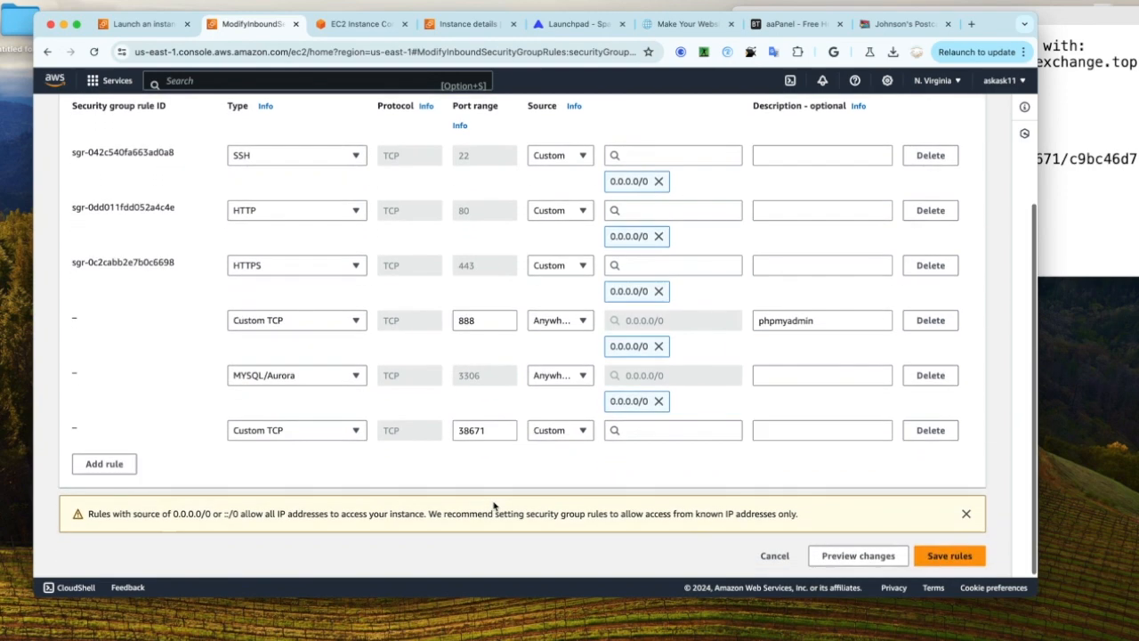
pyautogui.click(681, 432)
pyautogui.click(666, 475)
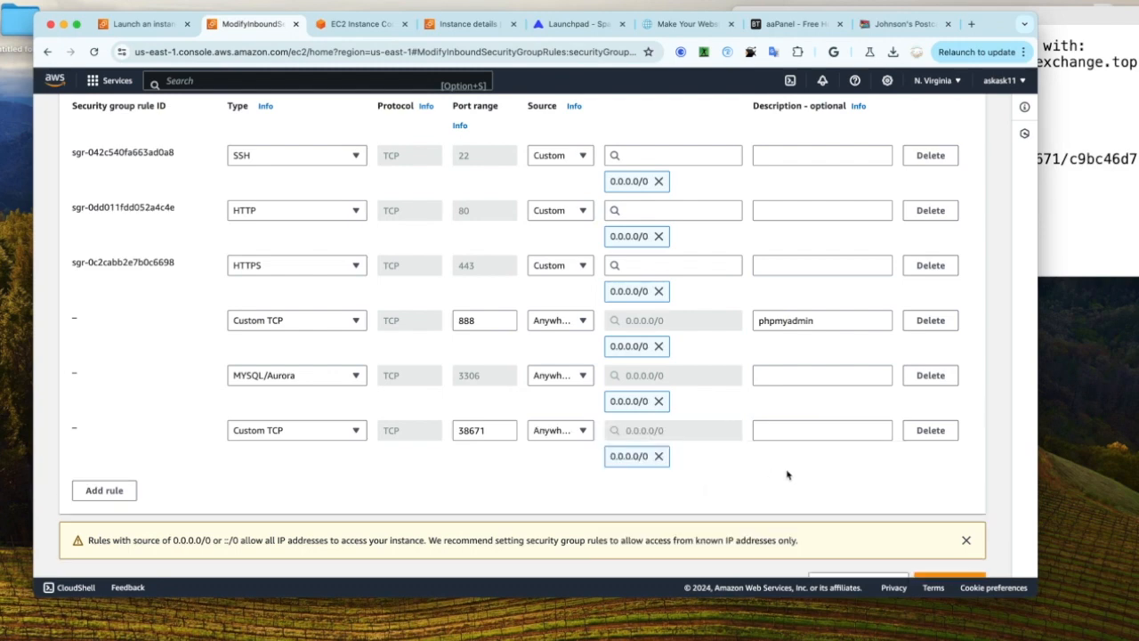
pyautogui.scroll(-1, 788, 475)
pyautogui.click(808, 408)
pyautogui.write('aapanel')
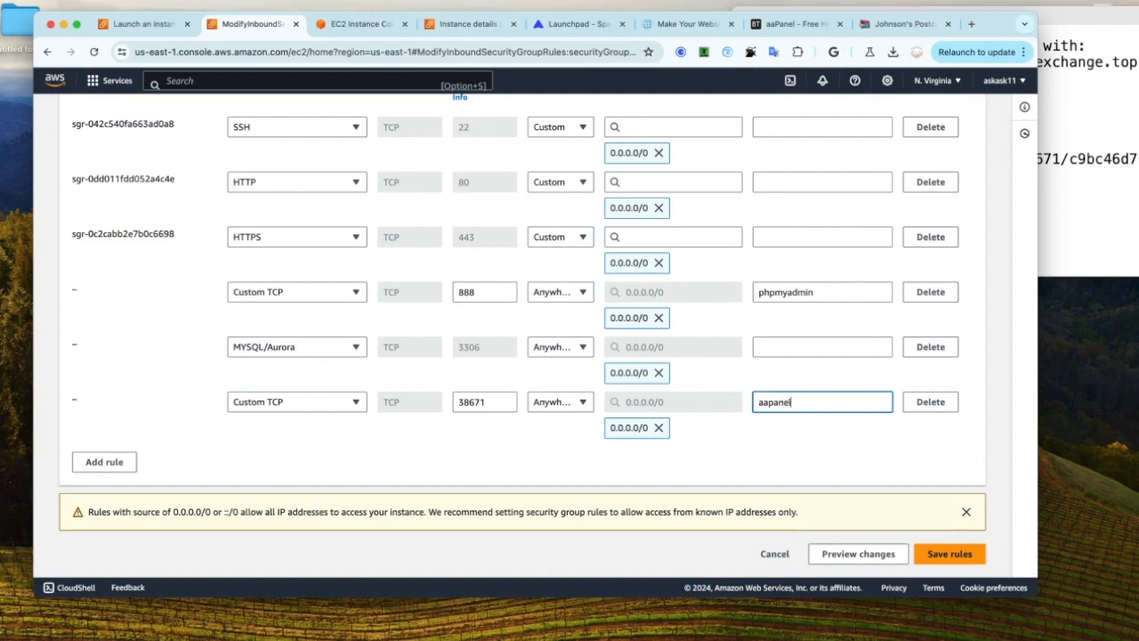
pyautogui.click(796, 451)
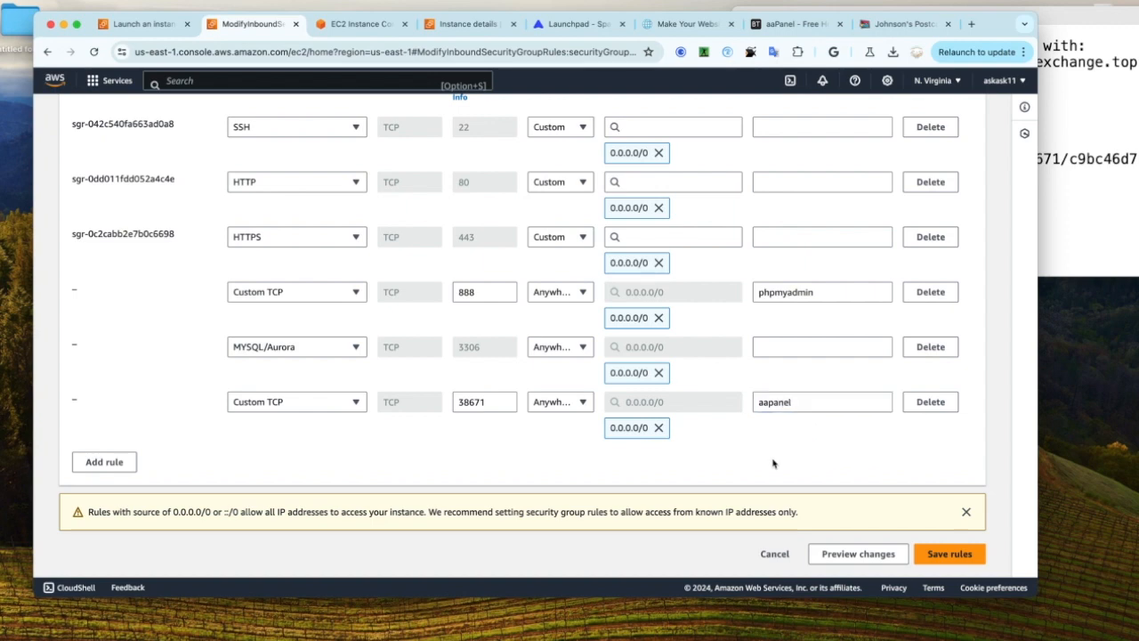
# Save the inbound rules, then load the panel URL from the notes, bypassing the certificate warning.
pyautogui.click(949, 555)
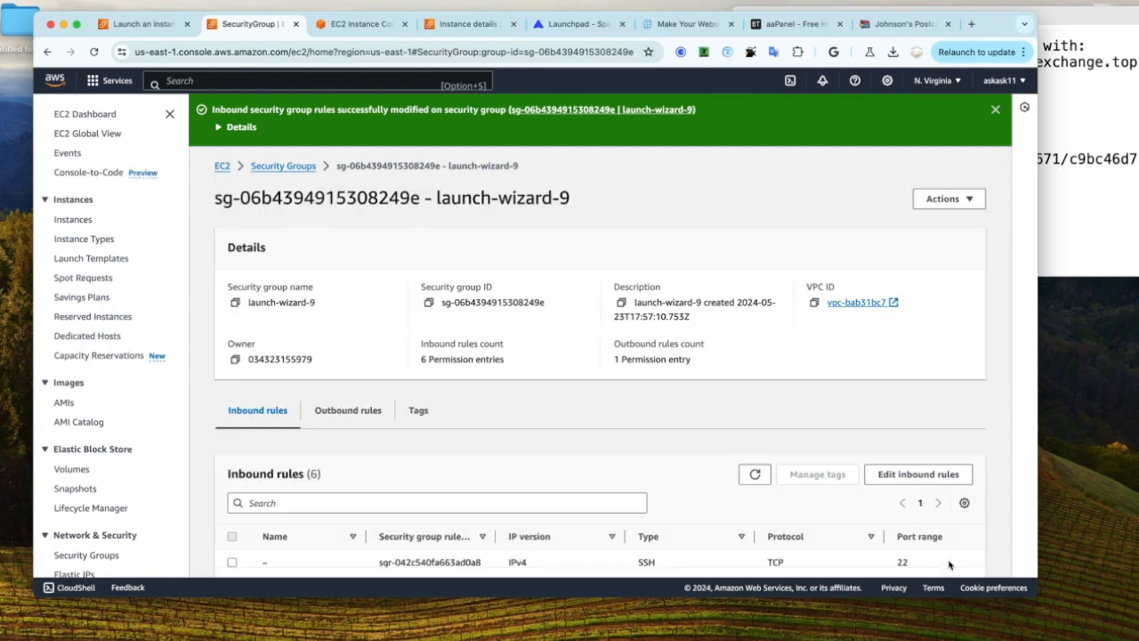
pyautogui.click(1084, 215)
pyautogui.moveTo(828, 160); pyautogui.dragTo(1135, 159)
pyautogui.press('super+c')
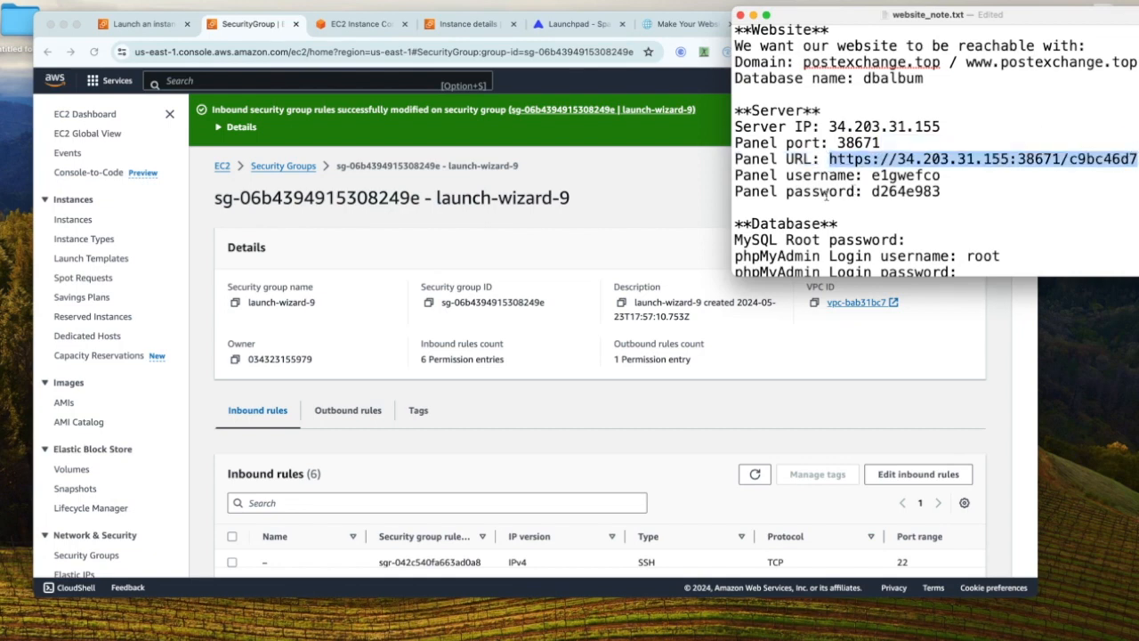
pyautogui.click(708, 216)
pyautogui.click(970, 24)
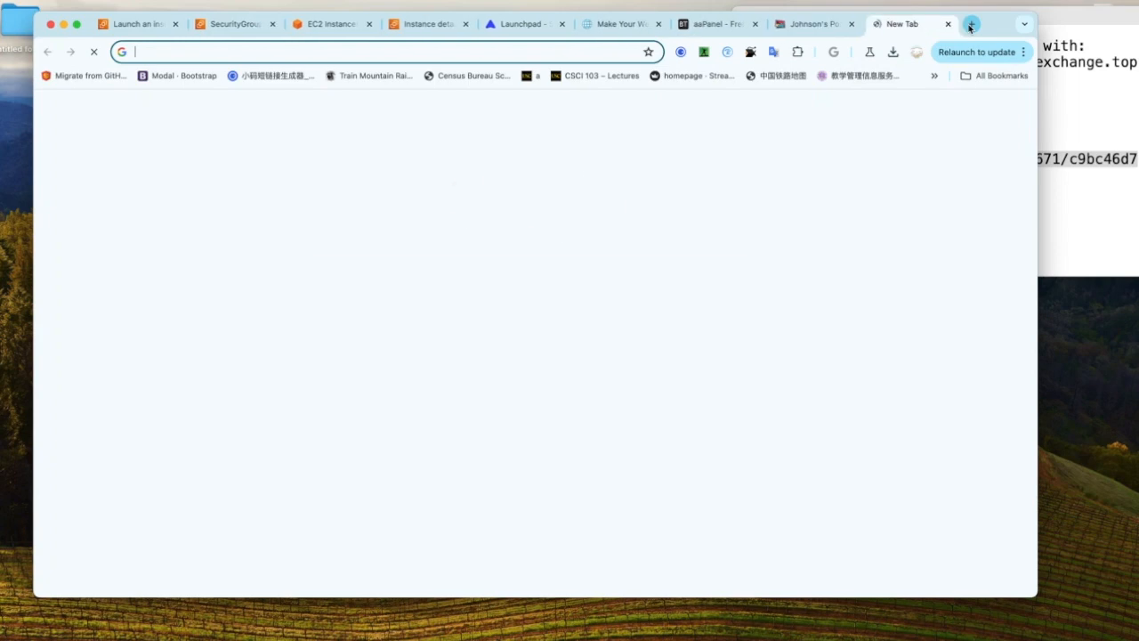
pyautogui.press('super+v')
pyautogui.press('Return')
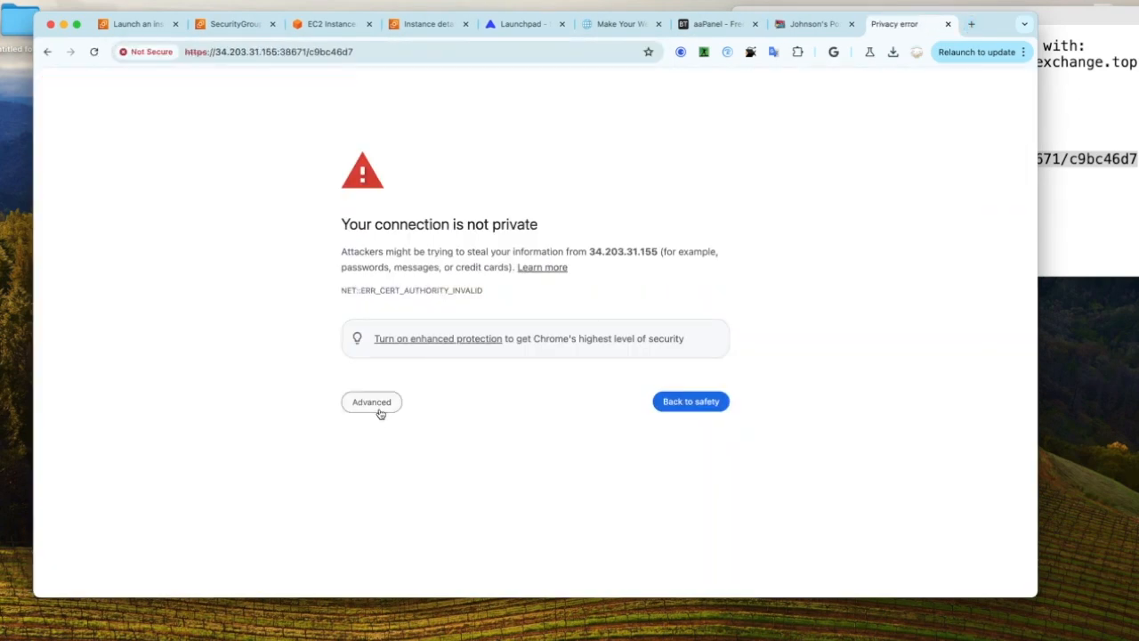
pyautogui.click(379, 411)
pyautogui.click(419, 503)
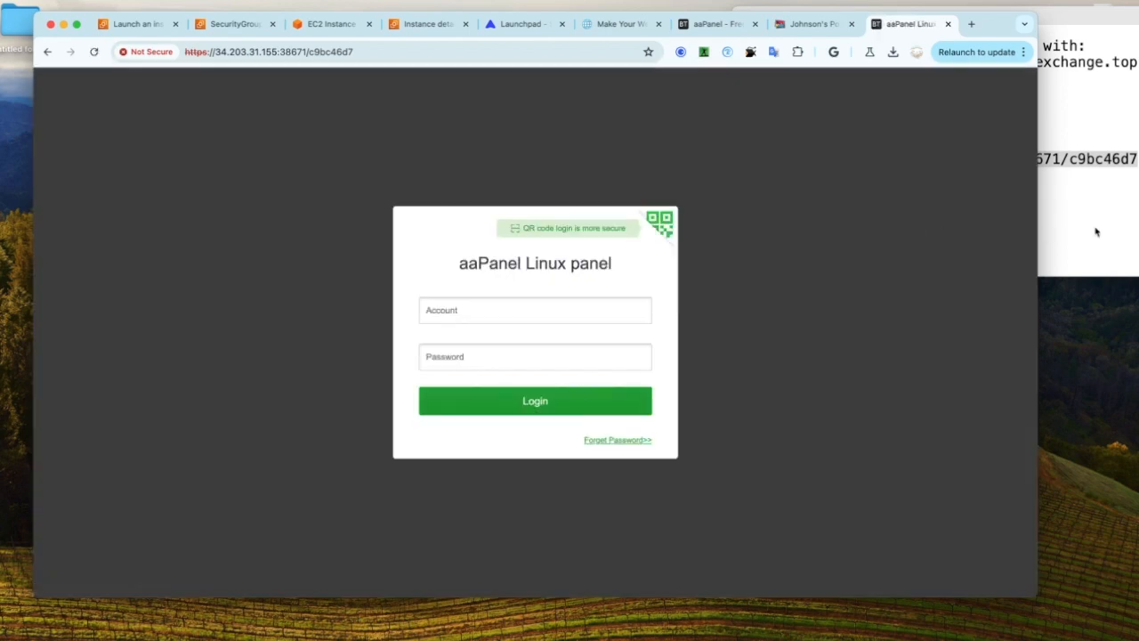
# Log in to aaPanel with the panel username and password copied from the notes.
pyautogui.click(1096, 232)
pyautogui.doubleClick(904, 175)
pyautogui.press('super+c')
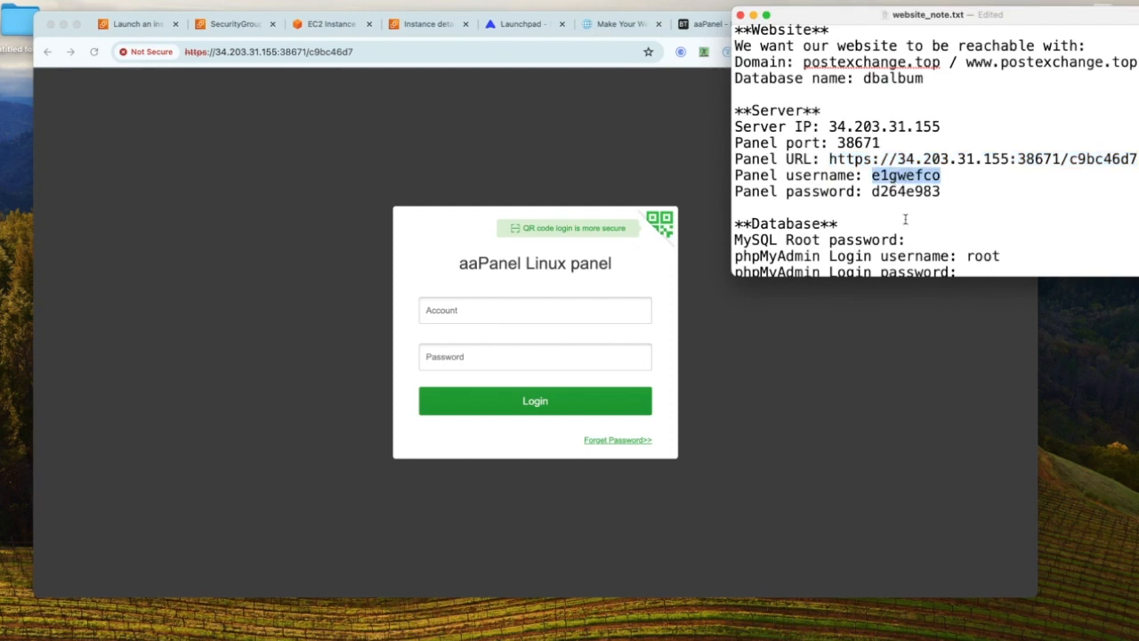
pyautogui.click(576, 319)
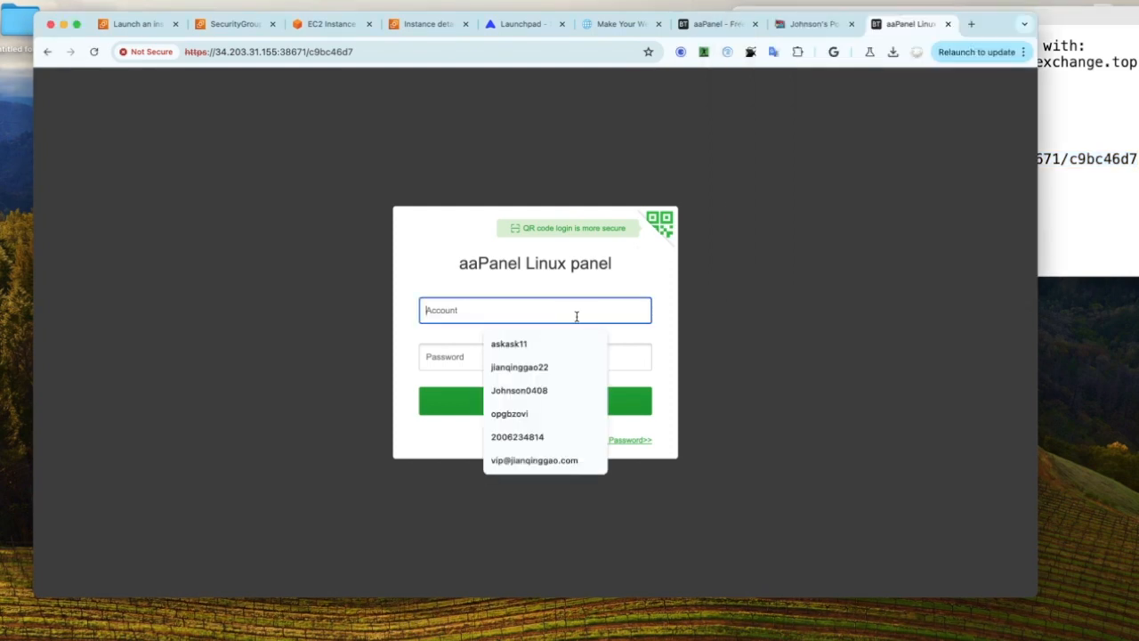
pyautogui.press('super+v')
pyautogui.click(1058, 225)
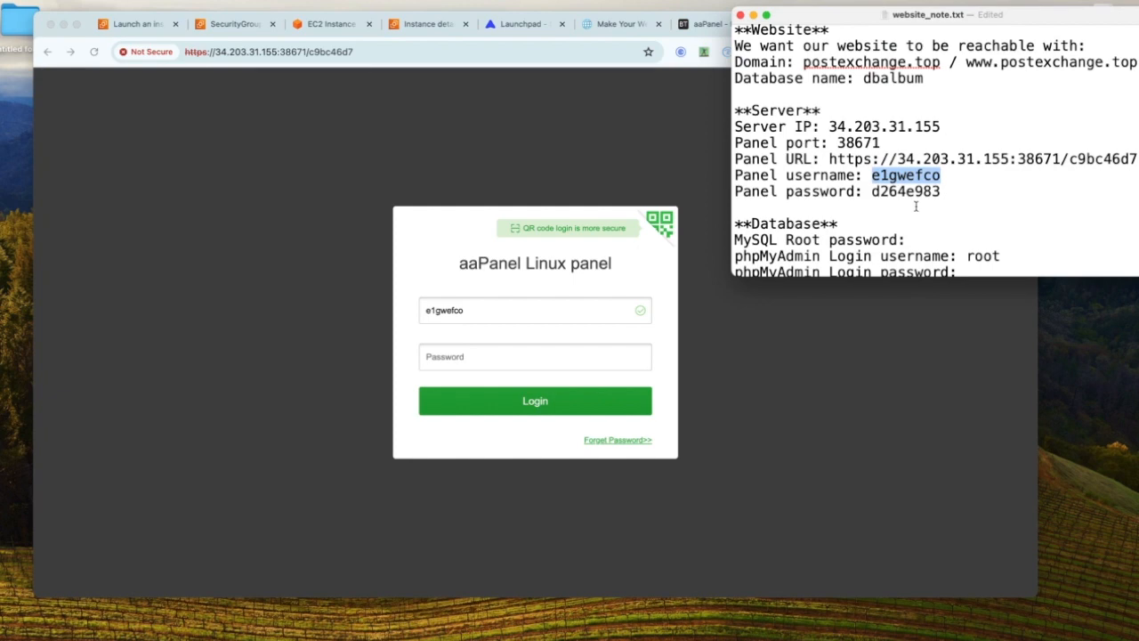
pyautogui.doubleClick(913, 192)
pyautogui.press('super+c')
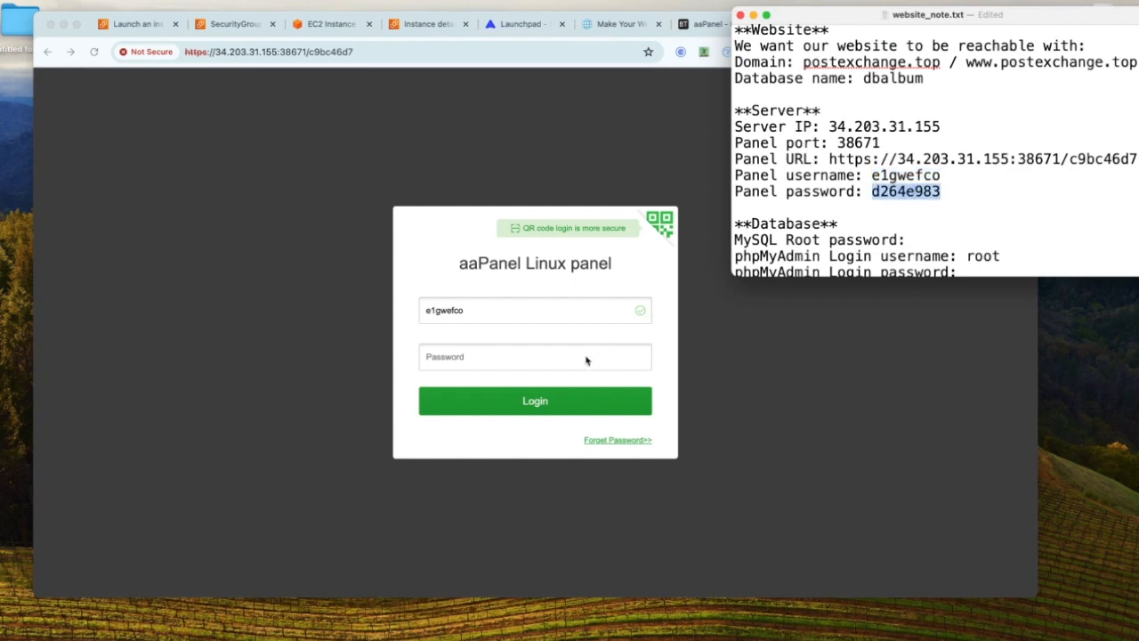
pyautogui.click(585, 357)
pyautogui.click(574, 356)
pyautogui.press('super+v')
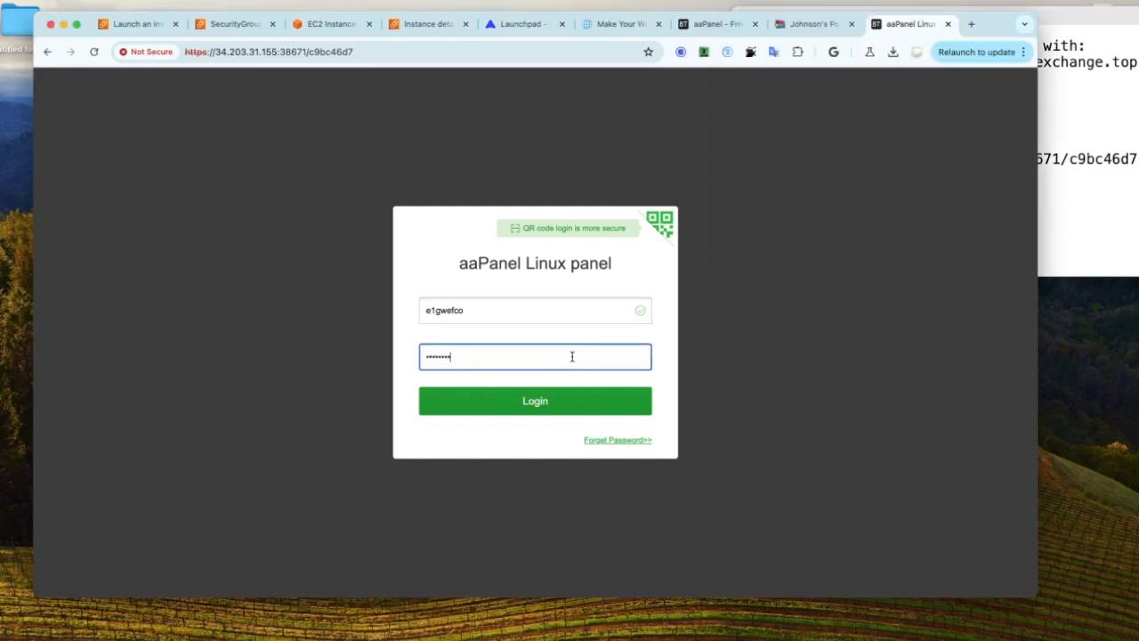
pyautogui.click(555, 407)
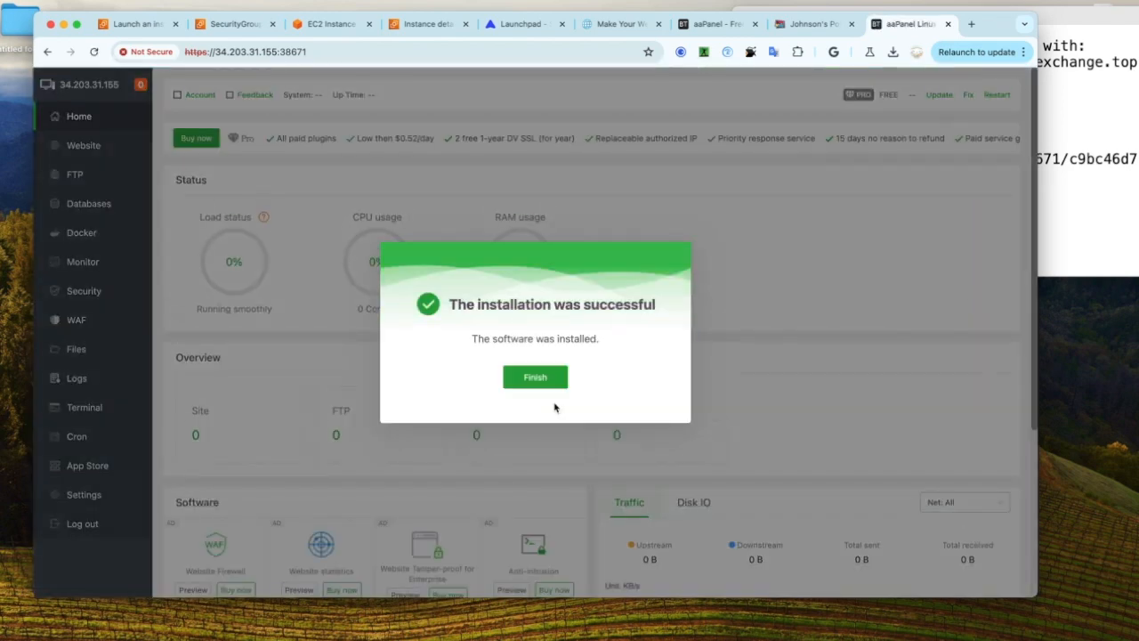
# One-click install LNMP with MySQL 5.7 and Pure-Ftpd unticked, then skip the account sign-in.
pyautogui.click(536, 385)
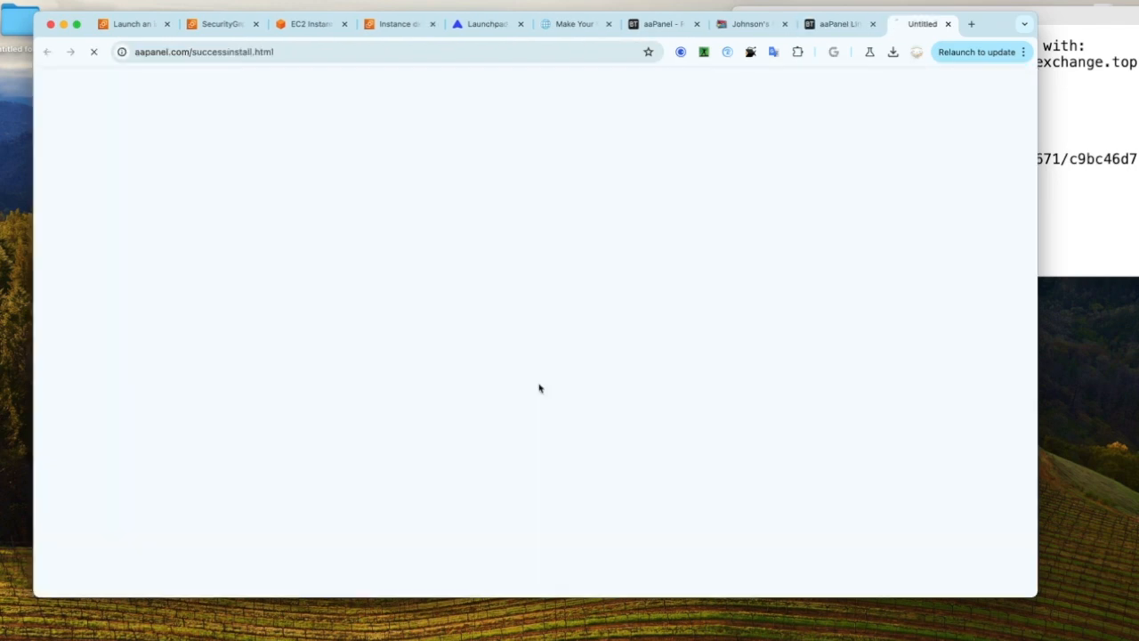
pyautogui.click(950, 24)
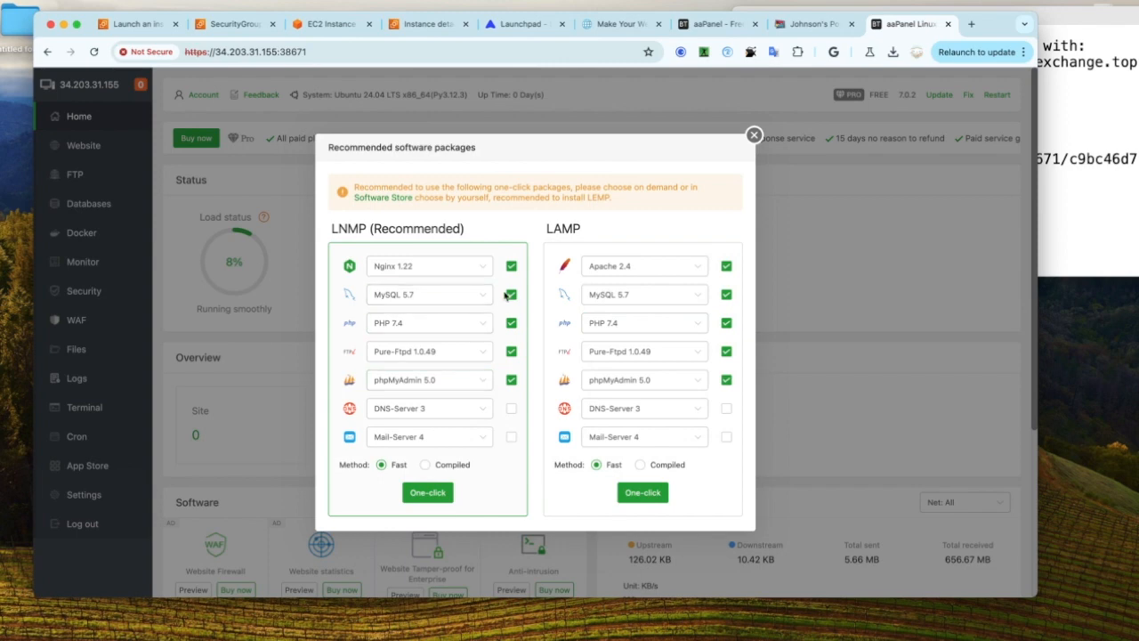
pyautogui.click(509, 295)
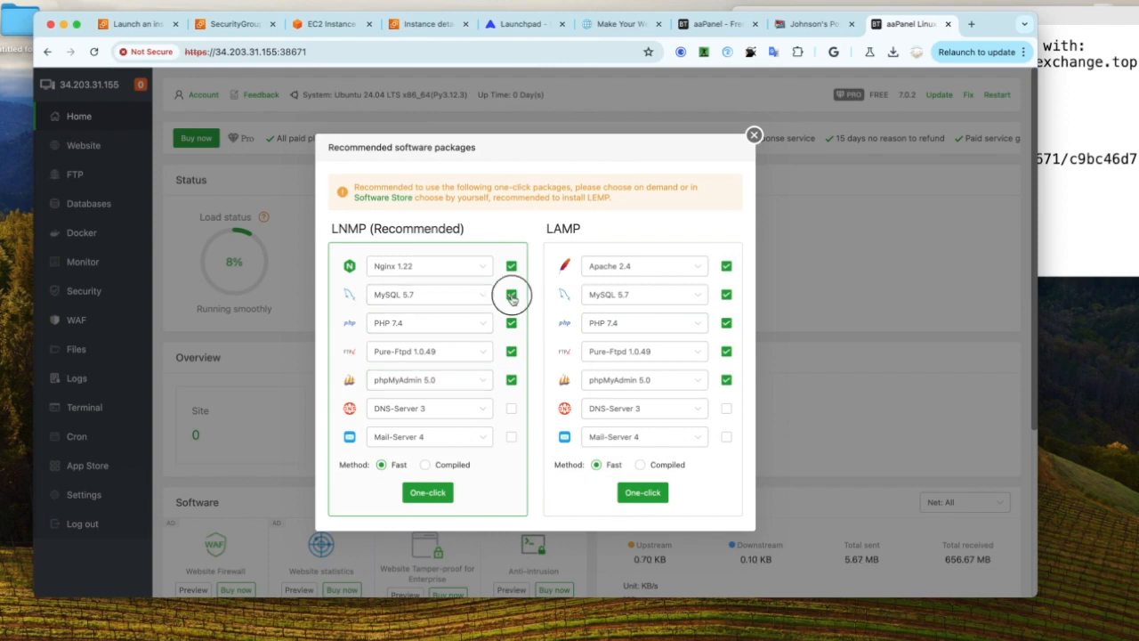
pyautogui.click(512, 353)
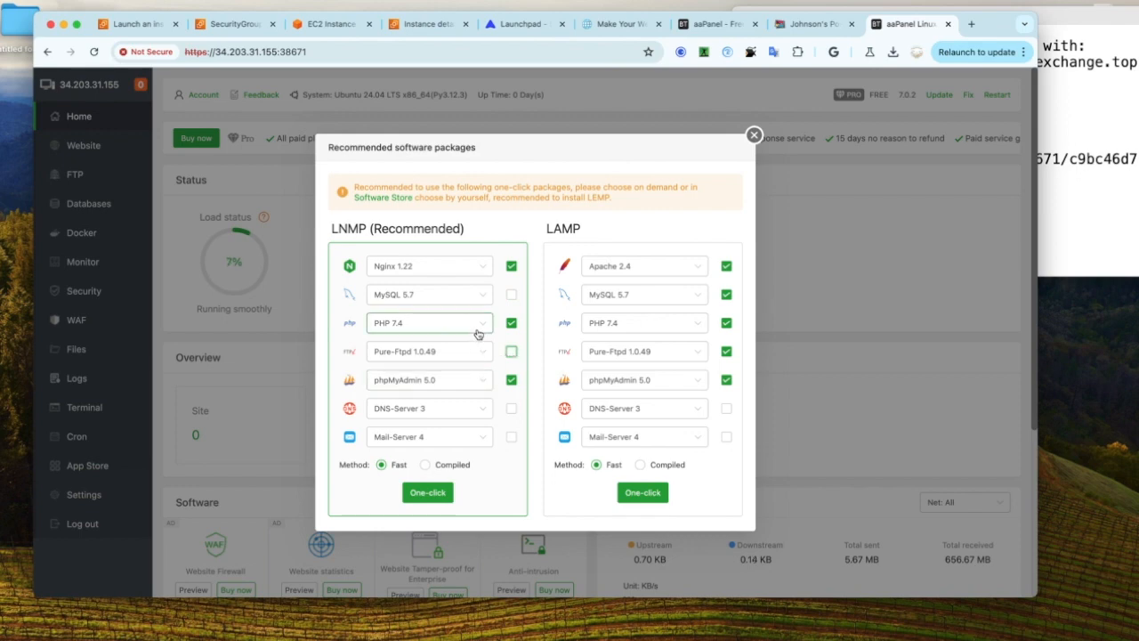
pyautogui.click(438, 502)
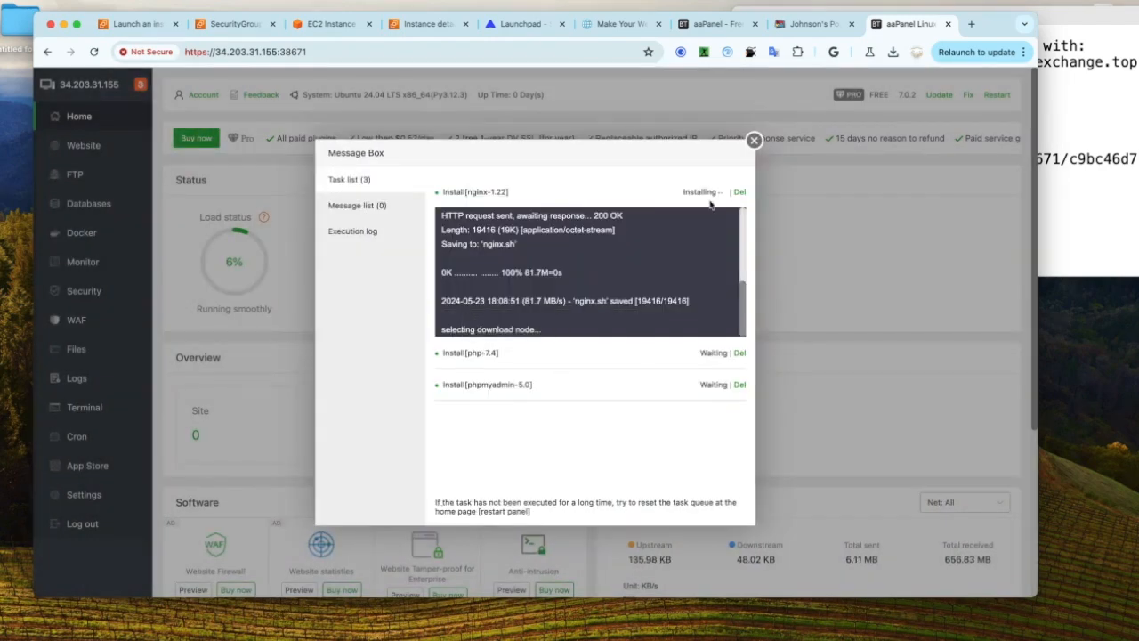
pyautogui.click(754, 141)
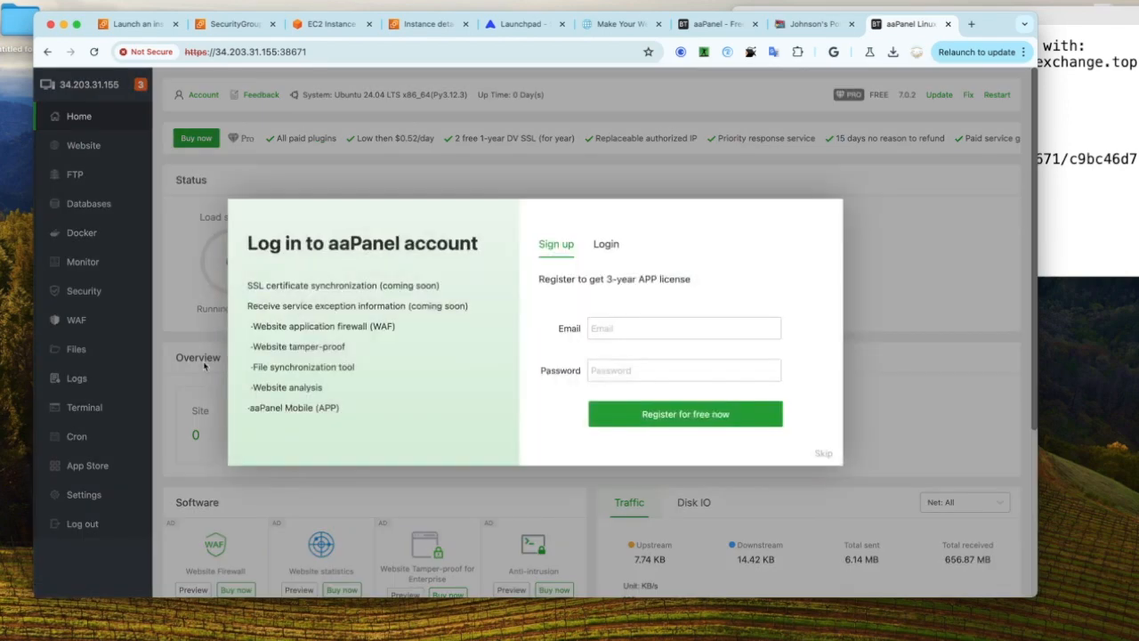
pyautogui.click(823, 454)
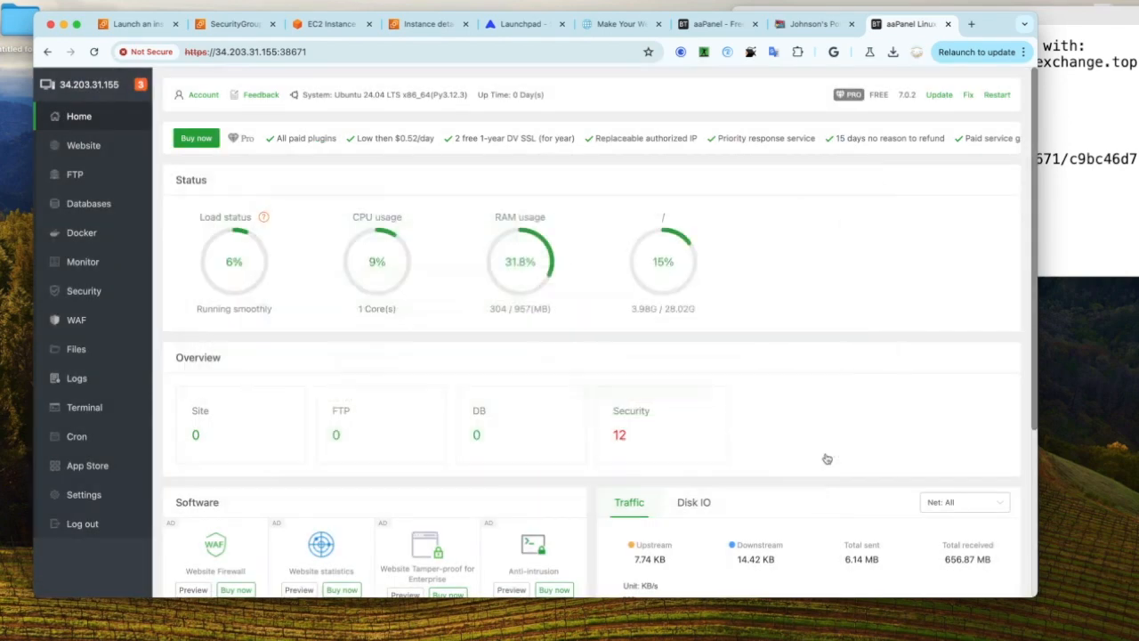
# Search the App Store for mysql and install MySQL 5.5 using the Fast method.
pyautogui.click(107, 471)
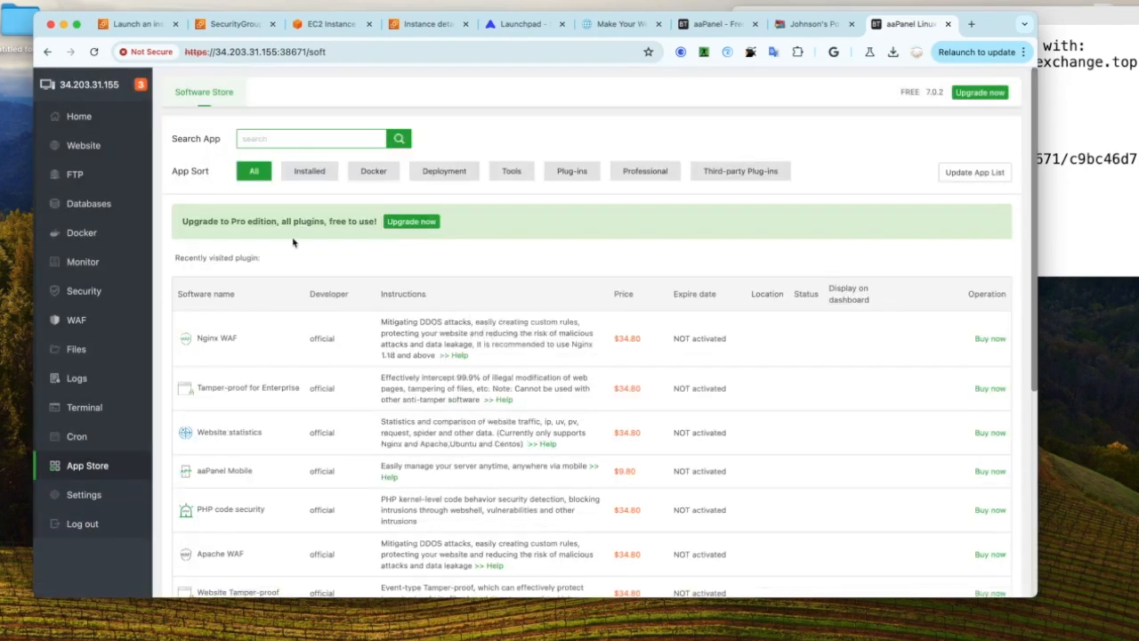
pyautogui.click(288, 142)
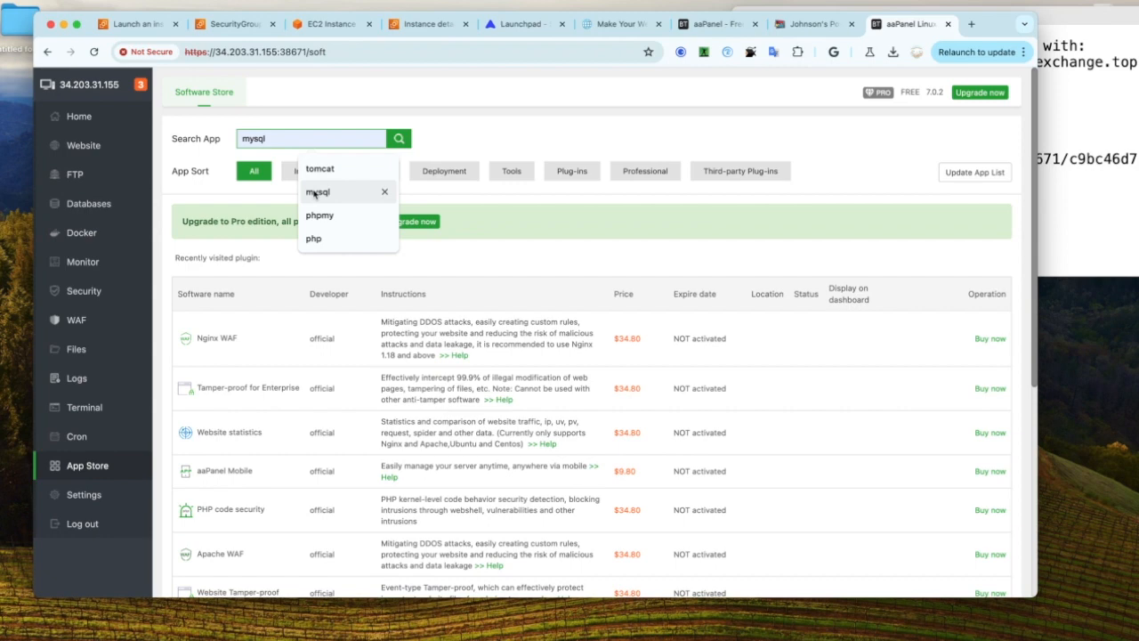
pyautogui.click(317, 192)
pyautogui.click(399, 140)
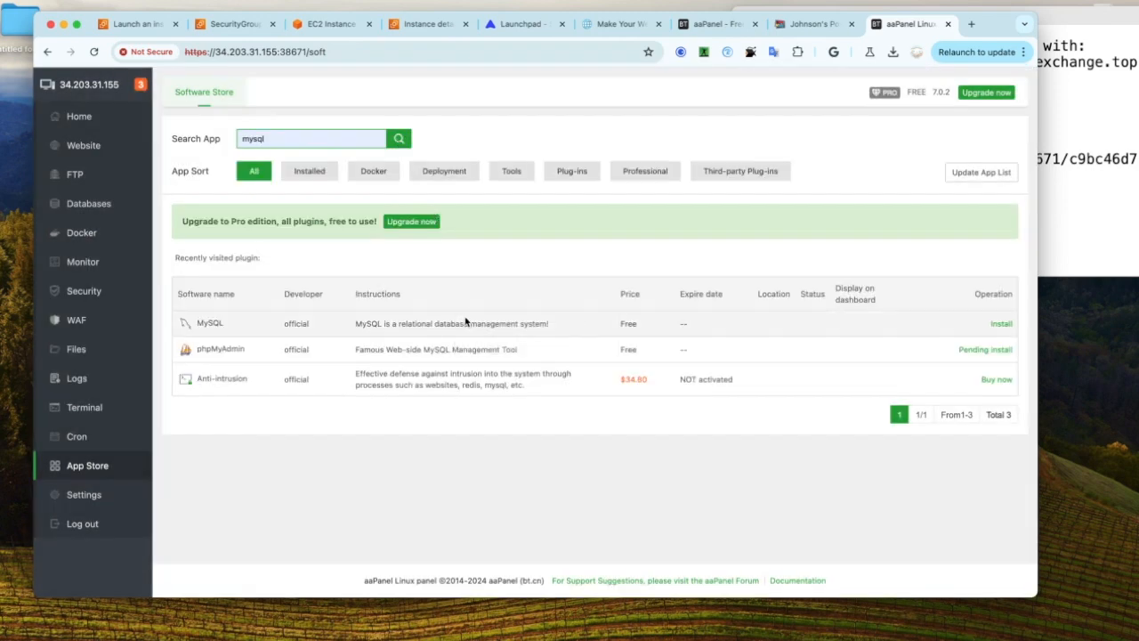
pyautogui.click(1002, 324)
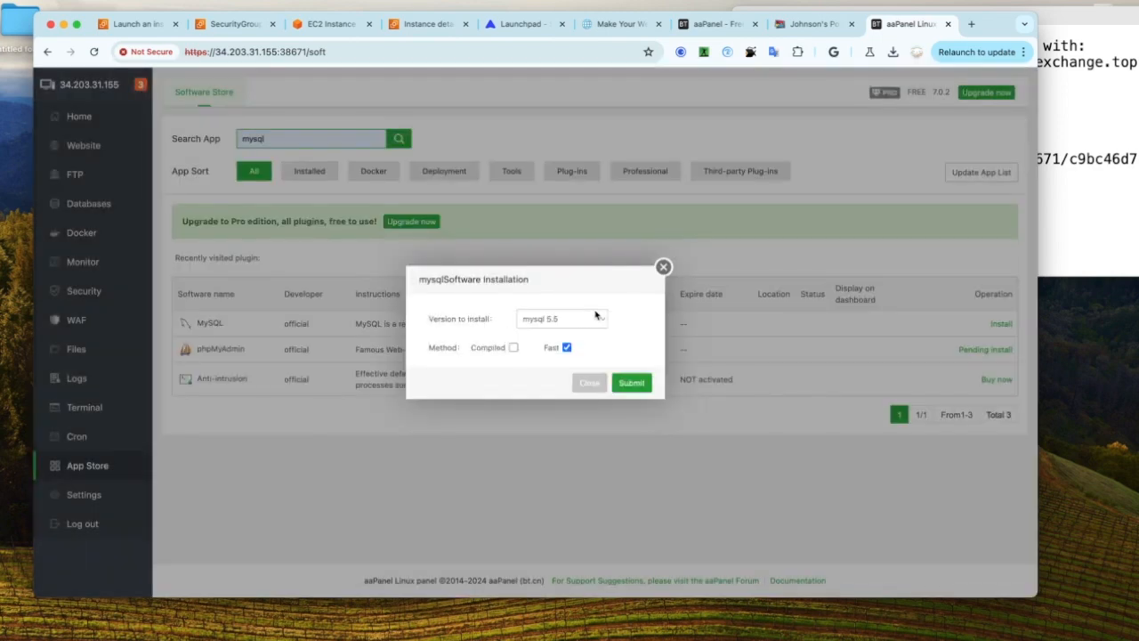
pyautogui.click(601, 322)
pyautogui.click(601, 322)
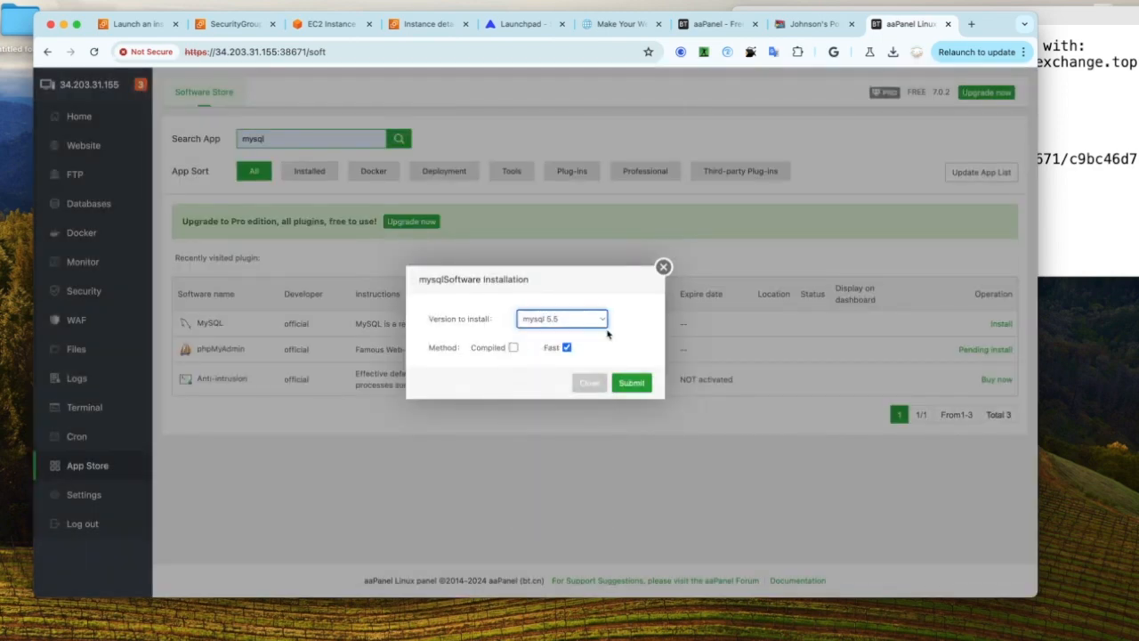
pyautogui.click(641, 391)
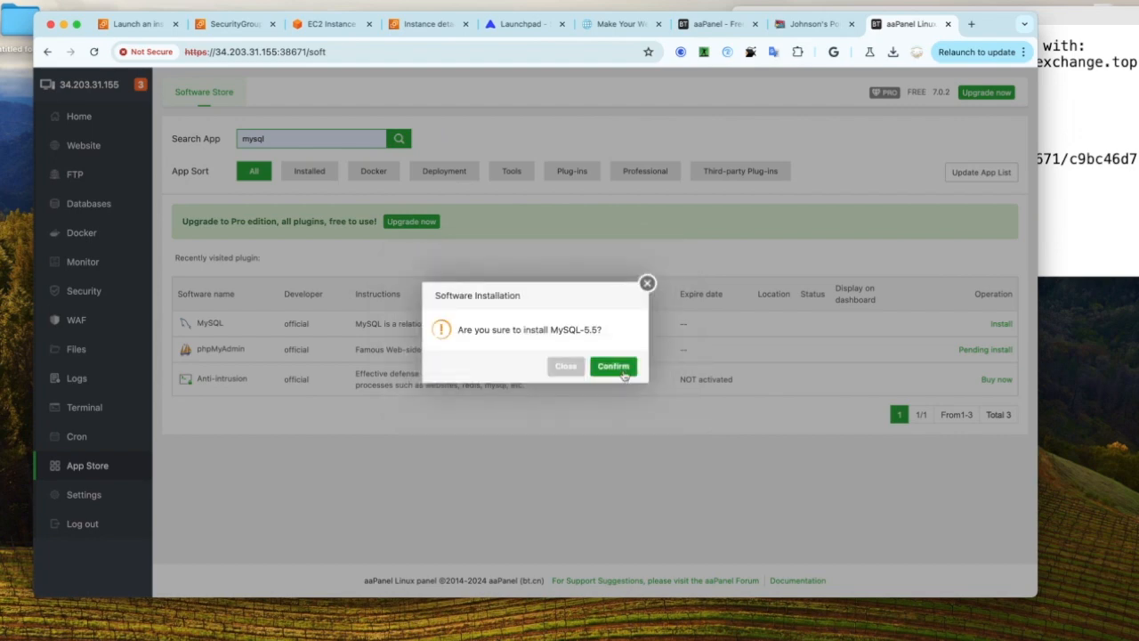
pyautogui.click(613, 367)
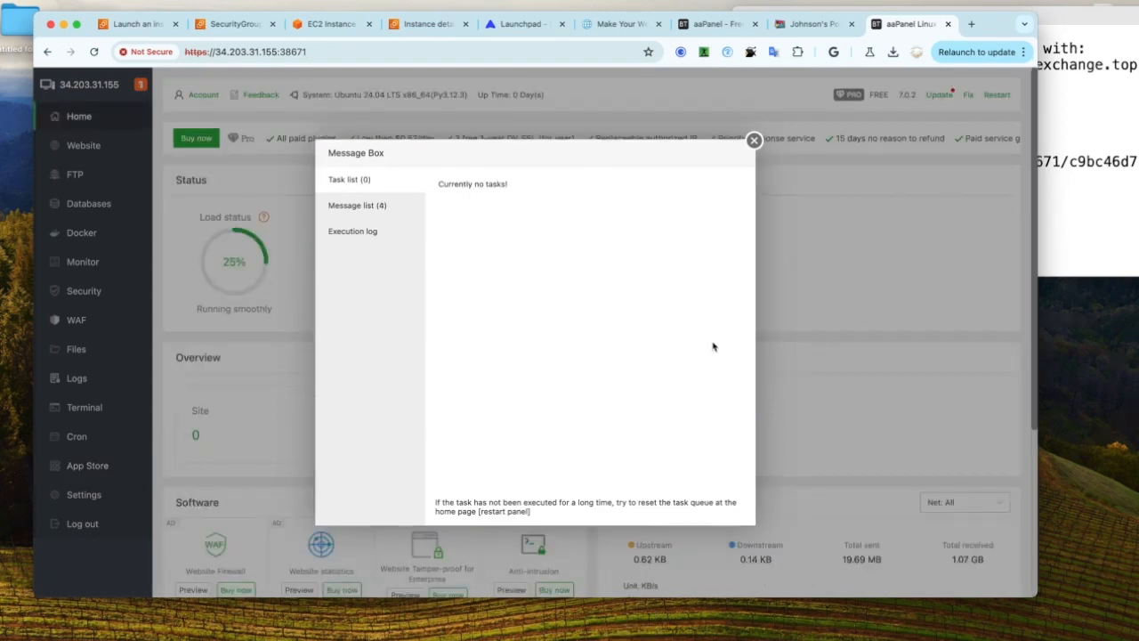
# Disable the system firewall on the Security page, then select postexchange.top in the notes.
pyautogui.click(754, 141)
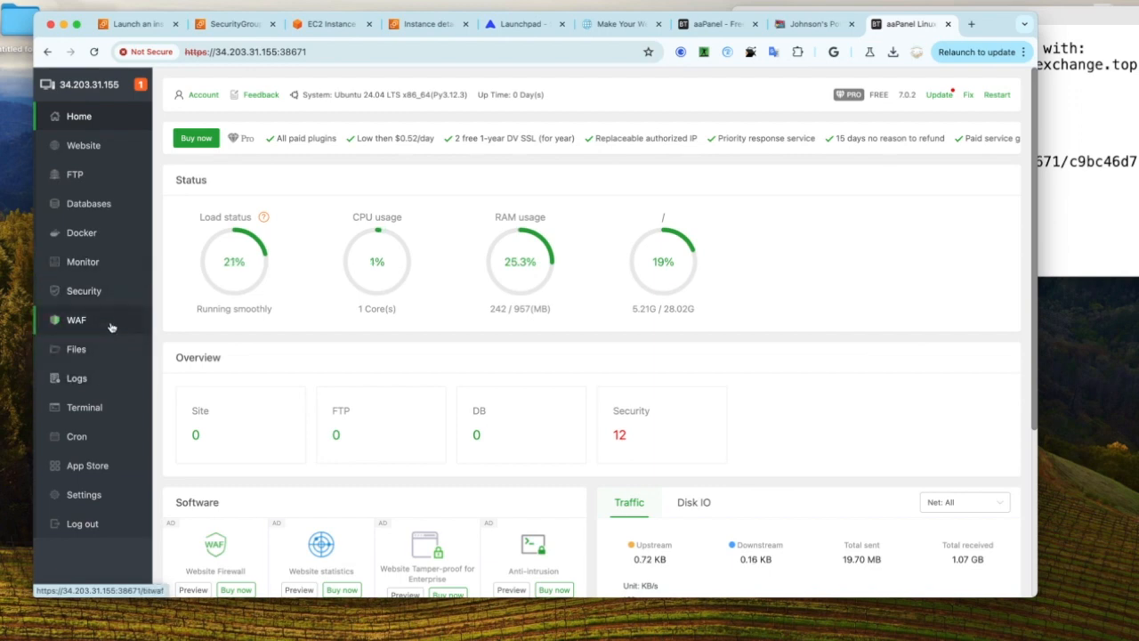
pyautogui.click(115, 301)
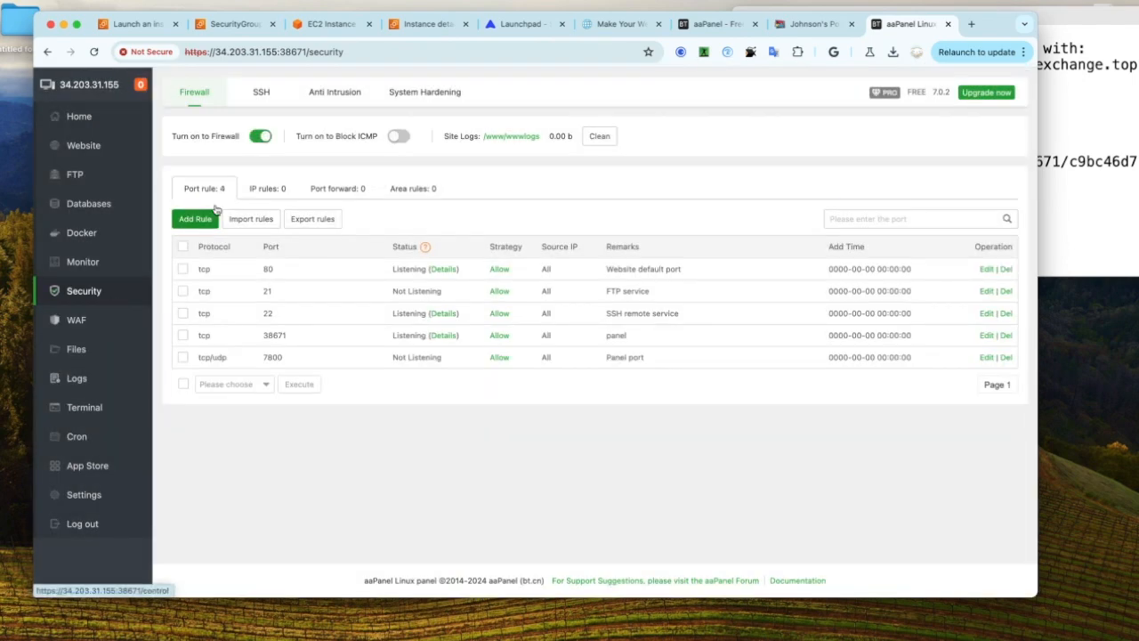
pyautogui.click(259, 140)
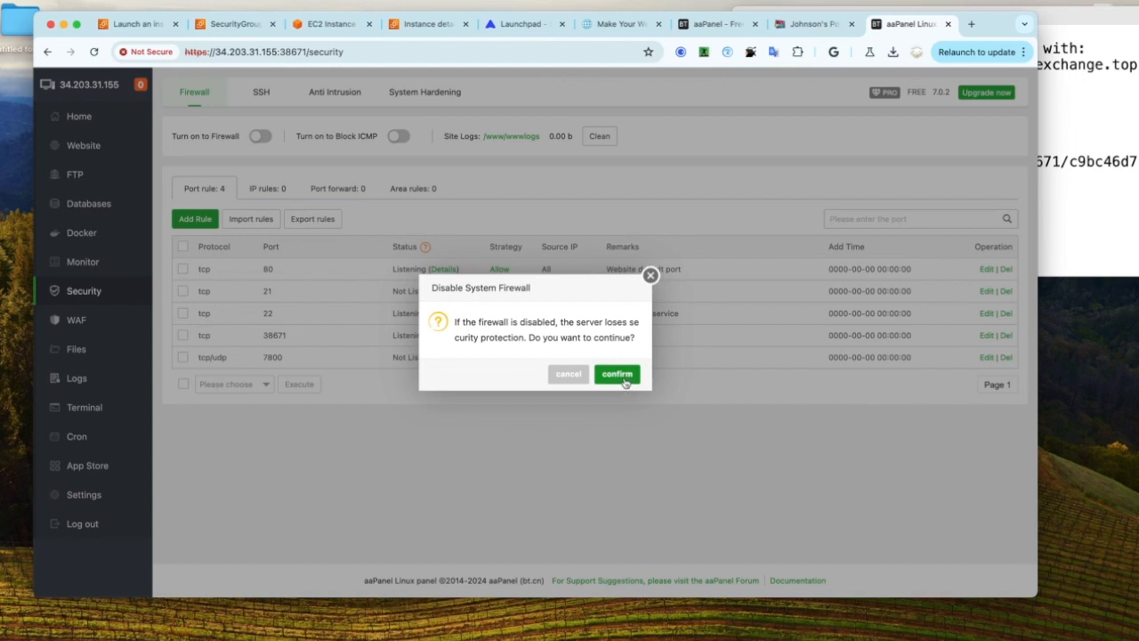
pyautogui.click(617, 374)
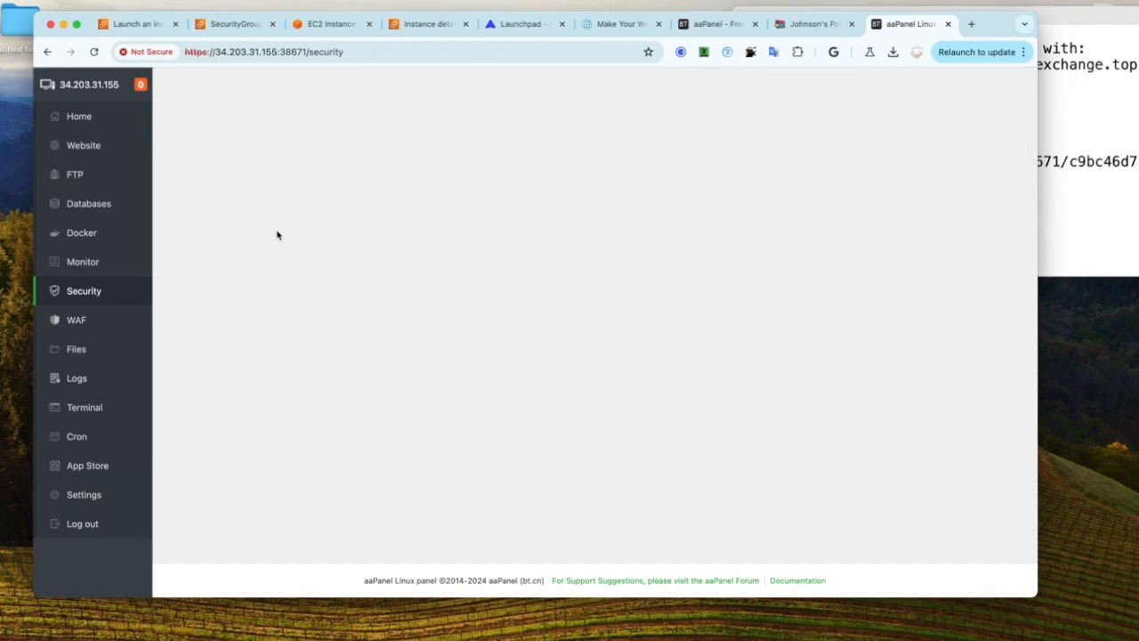
pyautogui.click(1072, 88)
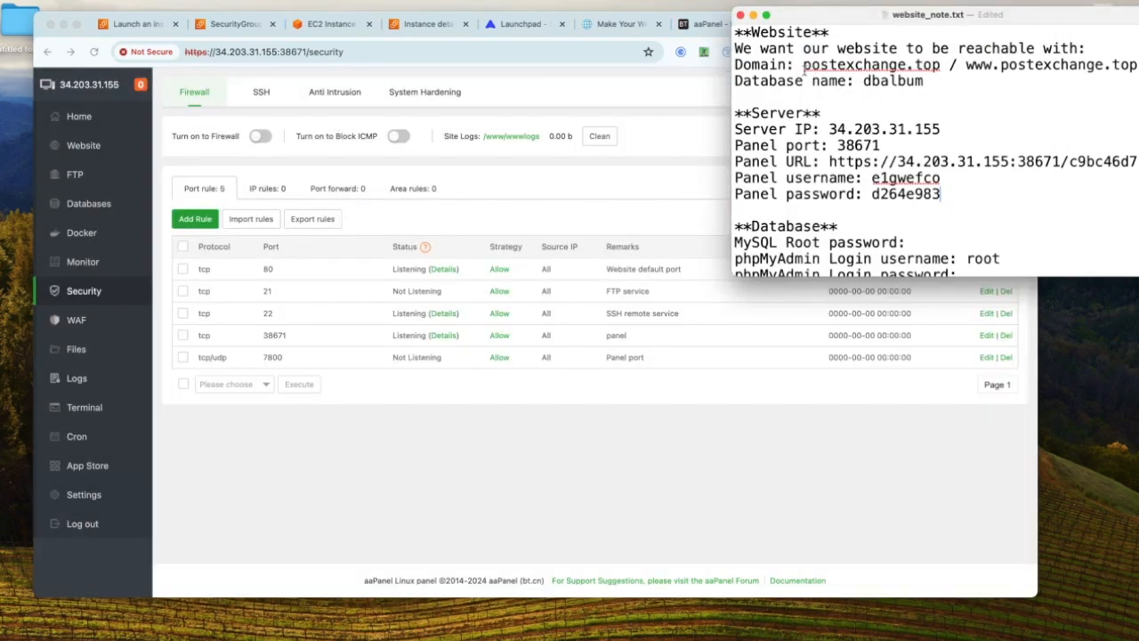
pyautogui.moveTo(803, 65); pyautogui.dragTo(941, 65)
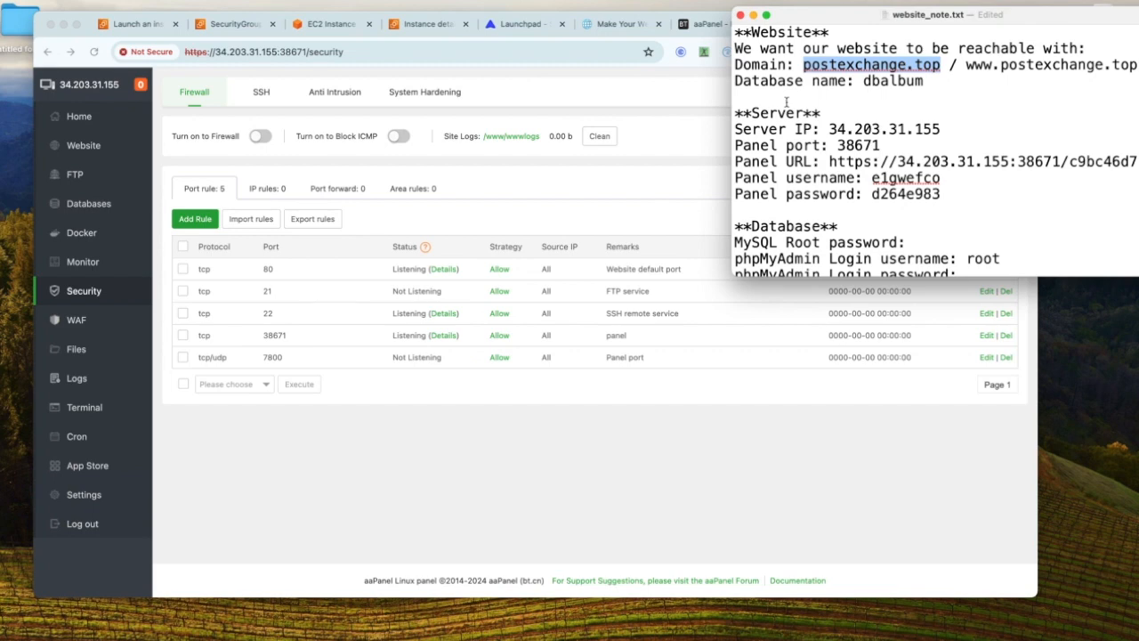
# Open the Advanced DNS records for postexchange.top in Spaceship.
pyautogui.click(521, 24)
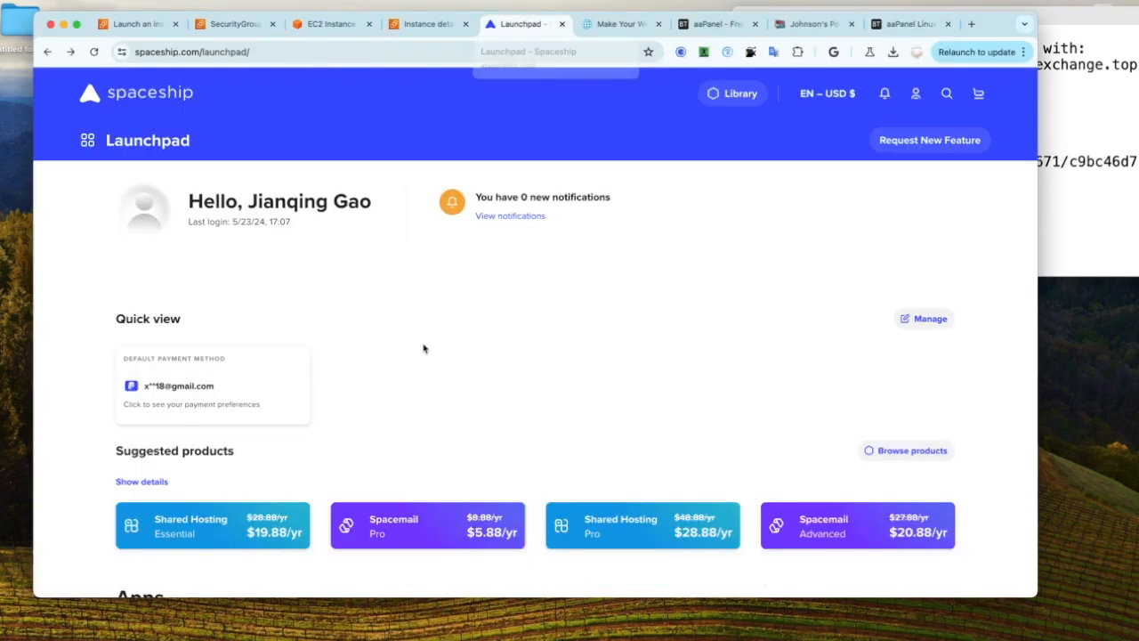
pyautogui.scroll(-5, 424, 277)
pyautogui.click(309, 389)
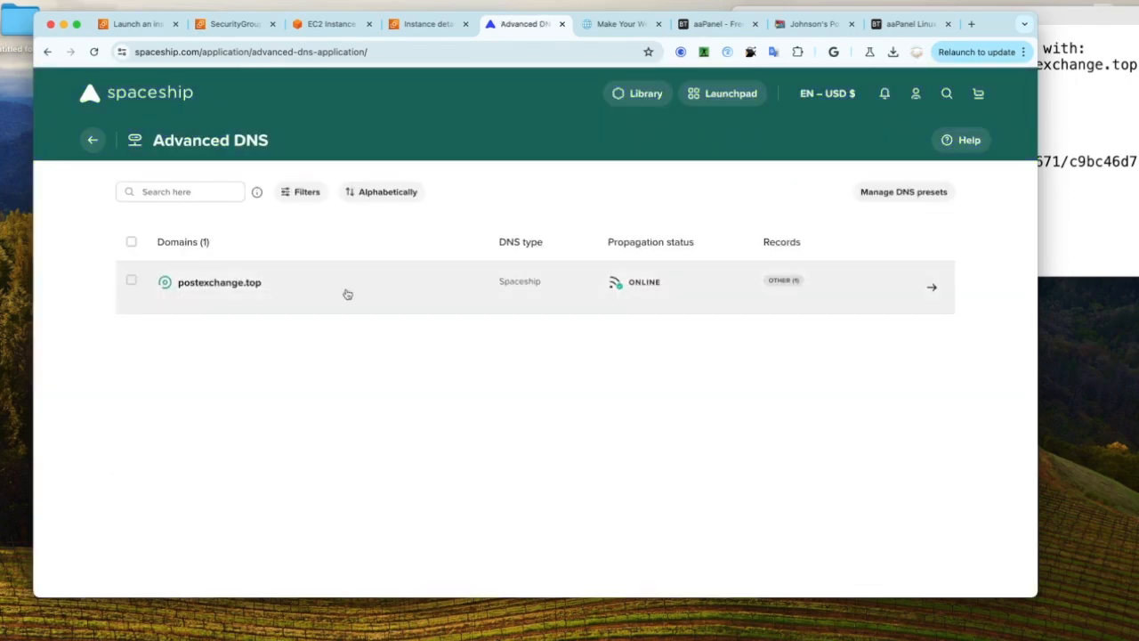
pyautogui.click(348, 294)
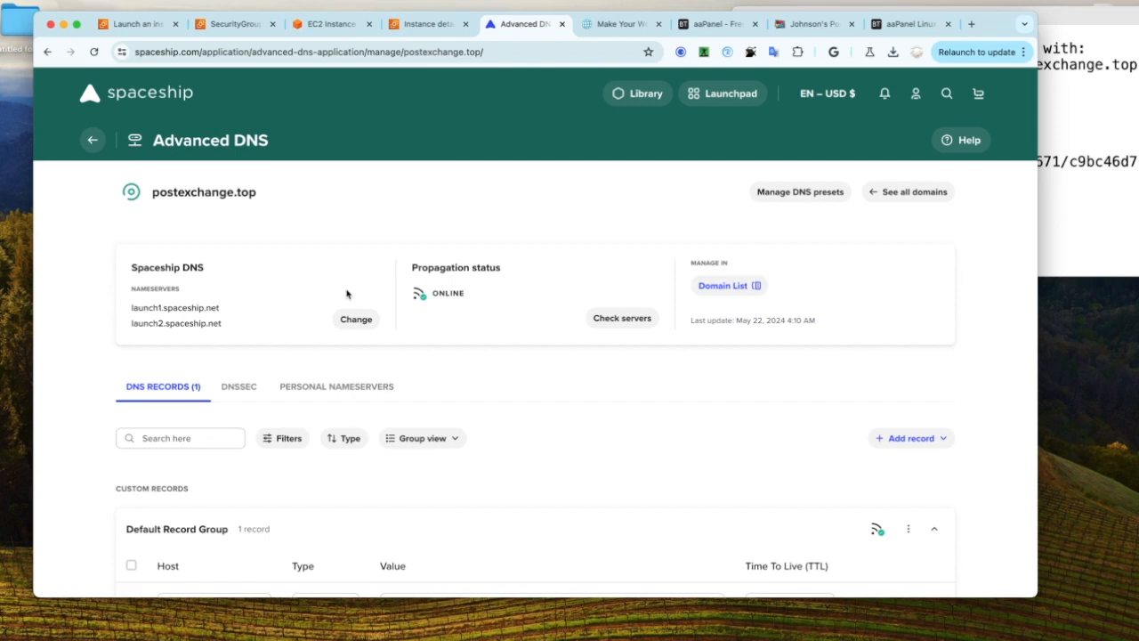
pyautogui.scroll(-3, 424, 482)
pyautogui.scroll(-1, 324, 548)
# Add an A record with host @ pointing to 34.203.31.155.
pyautogui.click(1088, 137)
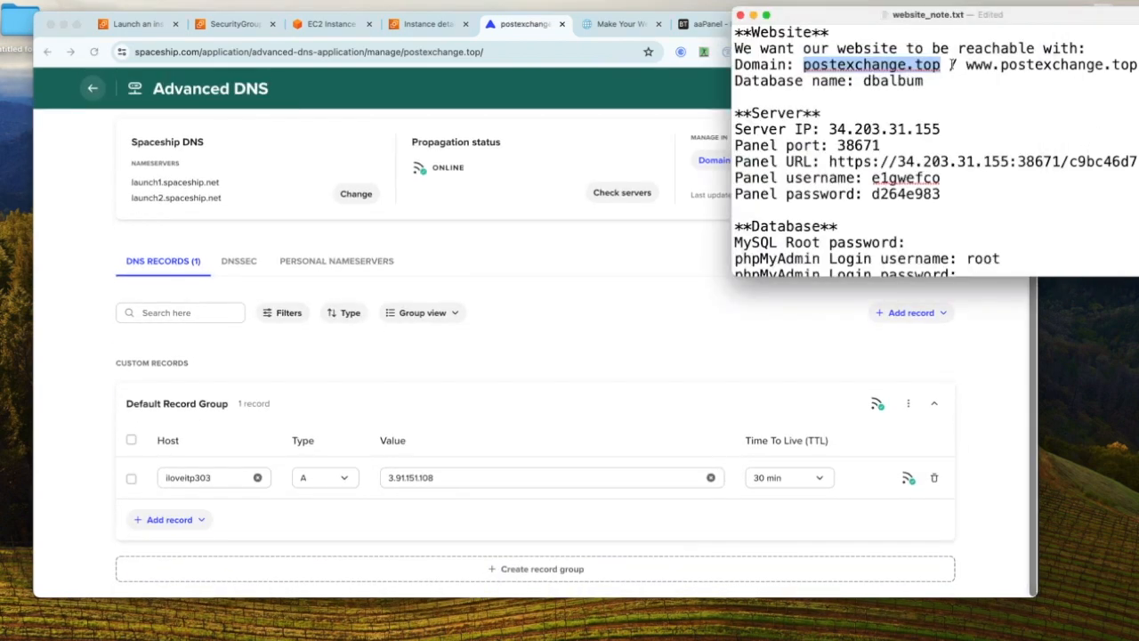
pyautogui.click(803, 64)
pyautogui.moveTo(801, 64); pyautogui.dragTo(943, 70)
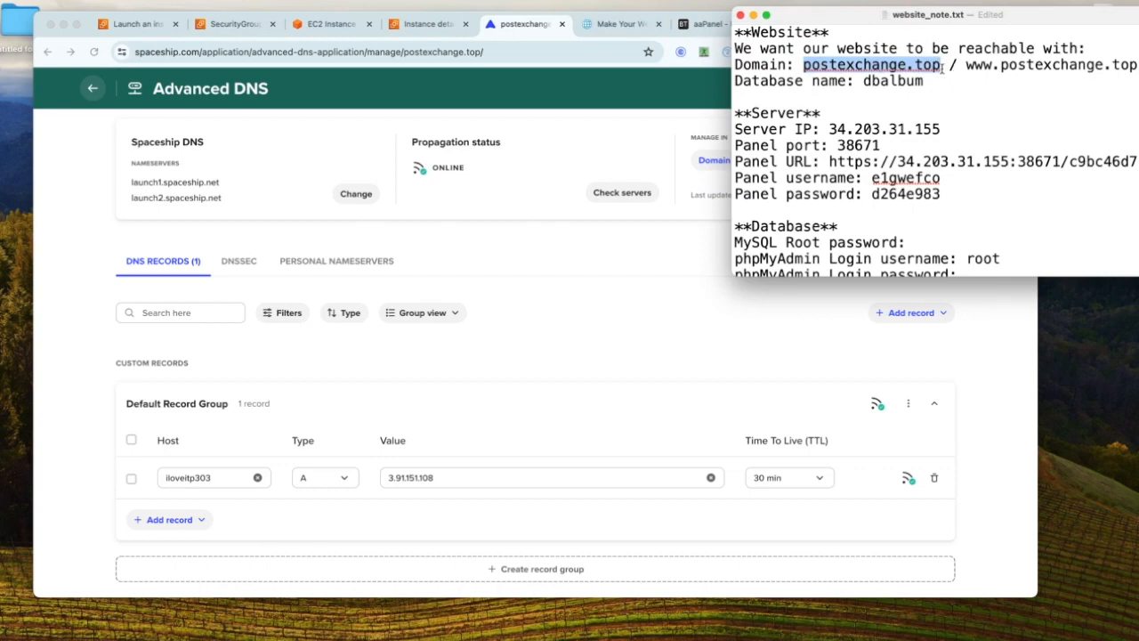
pyautogui.click(168, 524)
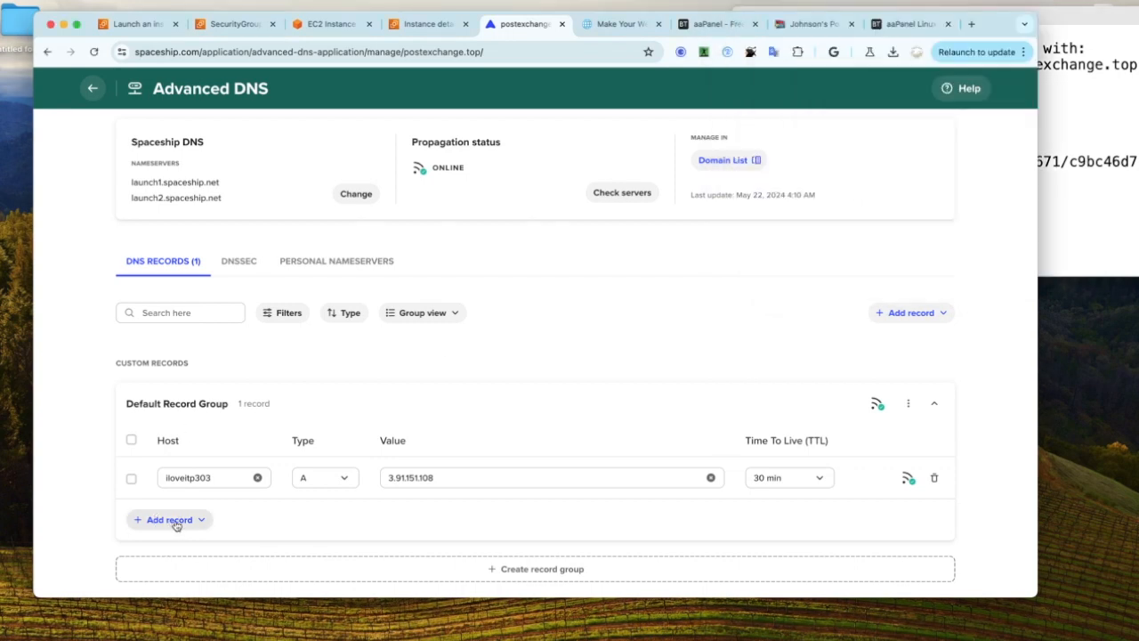
pyautogui.click(176, 523)
pyautogui.click(172, 334)
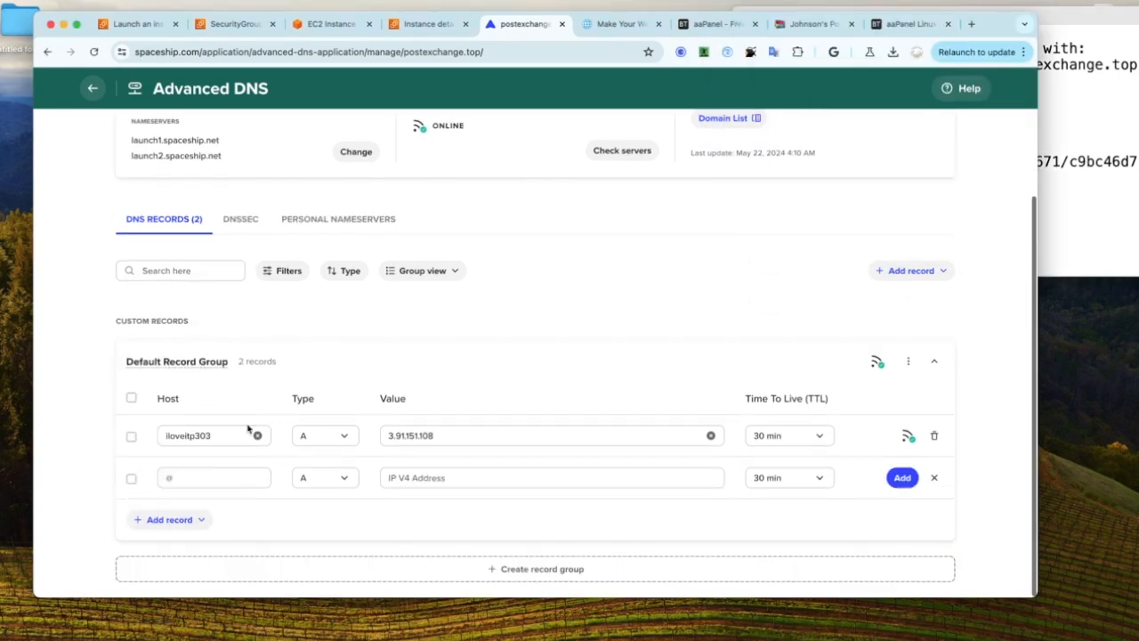
pyautogui.click(230, 480)
pyautogui.write('@')
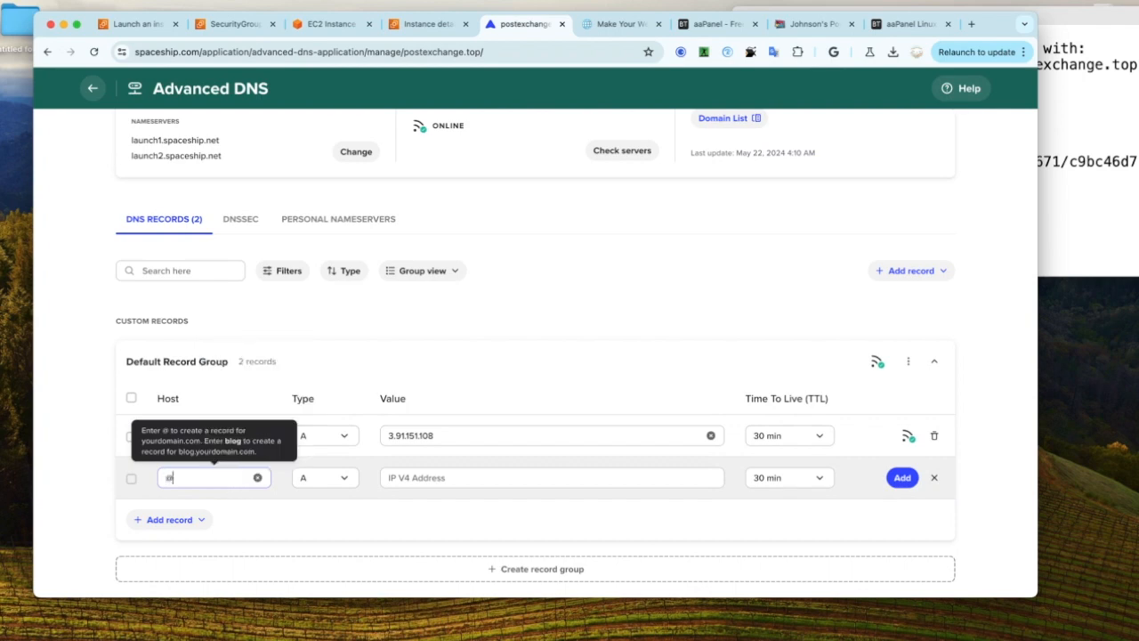
pyautogui.click(437, 477)
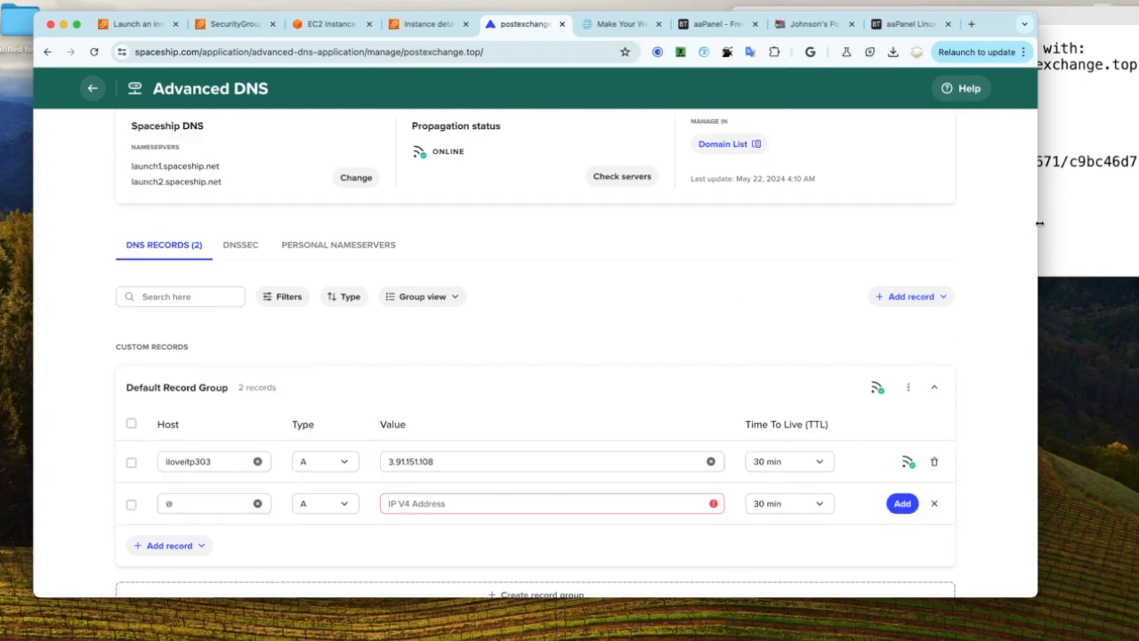
pyautogui.click(1099, 206)
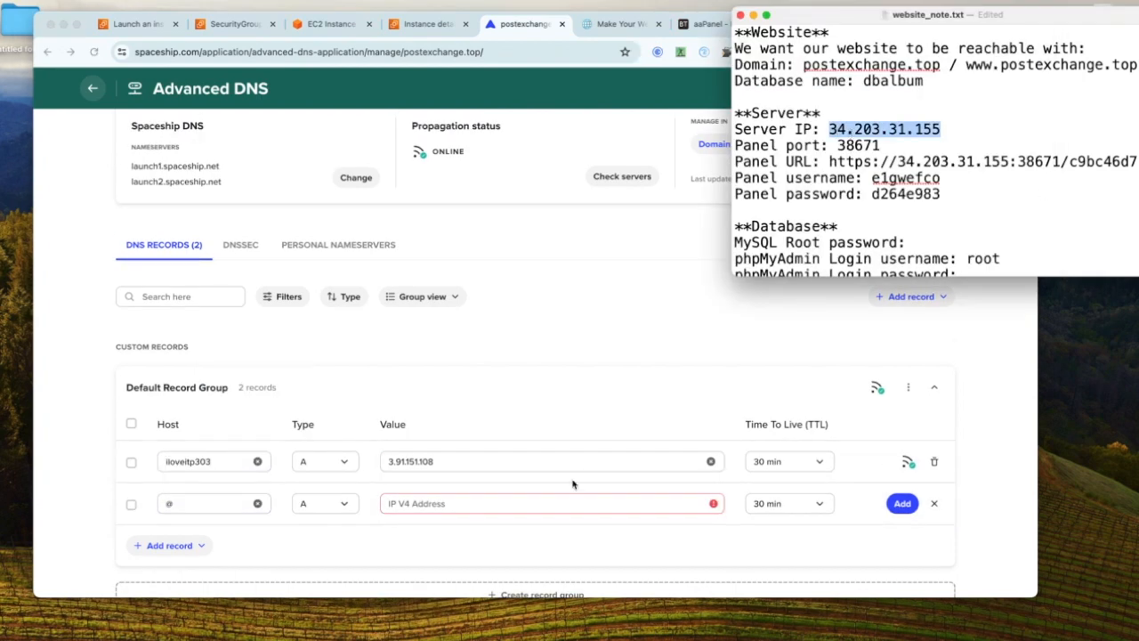
pyautogui.click(539, 550)
pyautogui.write('34.203.31.155')
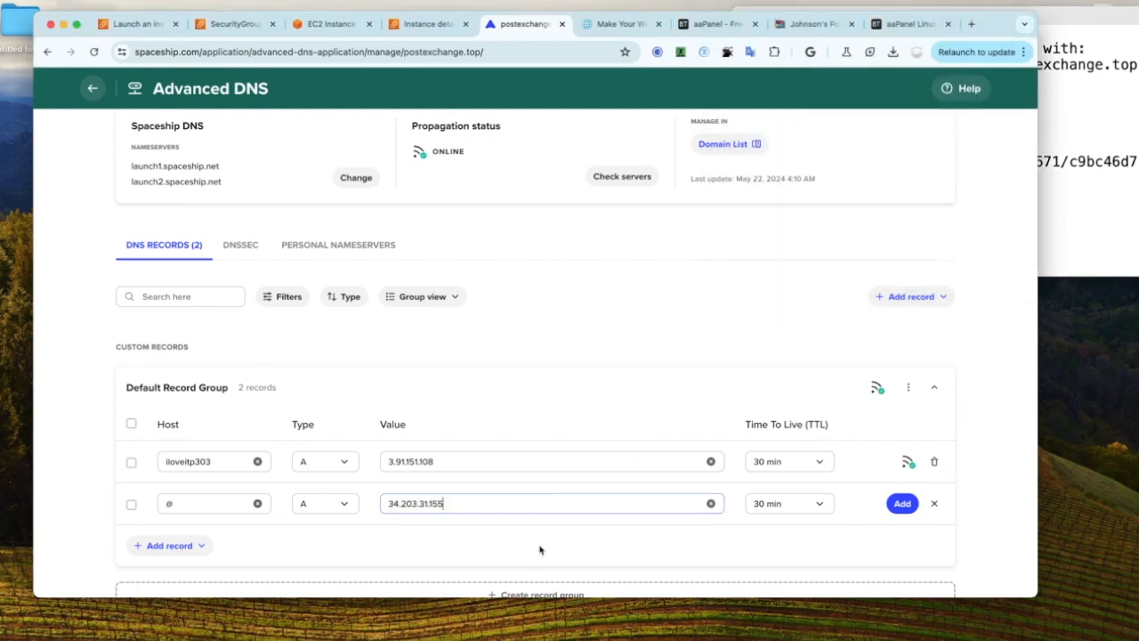
# Add a CNAME record with host www targeting postexchange.top.
pyautogui.click(172, 545)
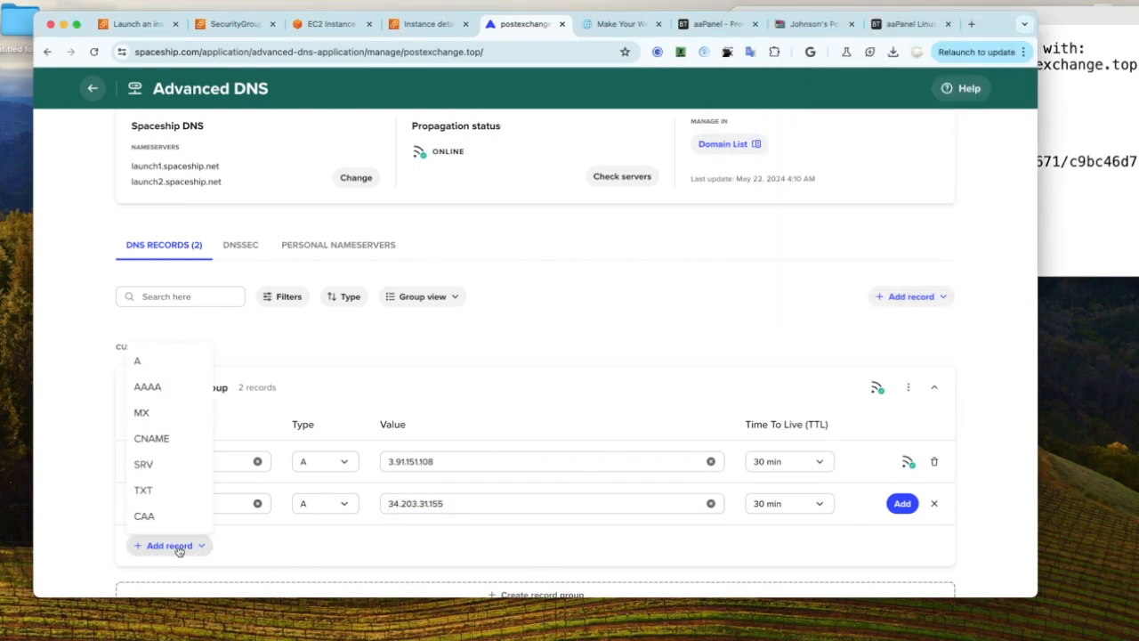
pyautogui.click(158, 362)
pyautogui.click(183, 478)
pyautogui.write('www')
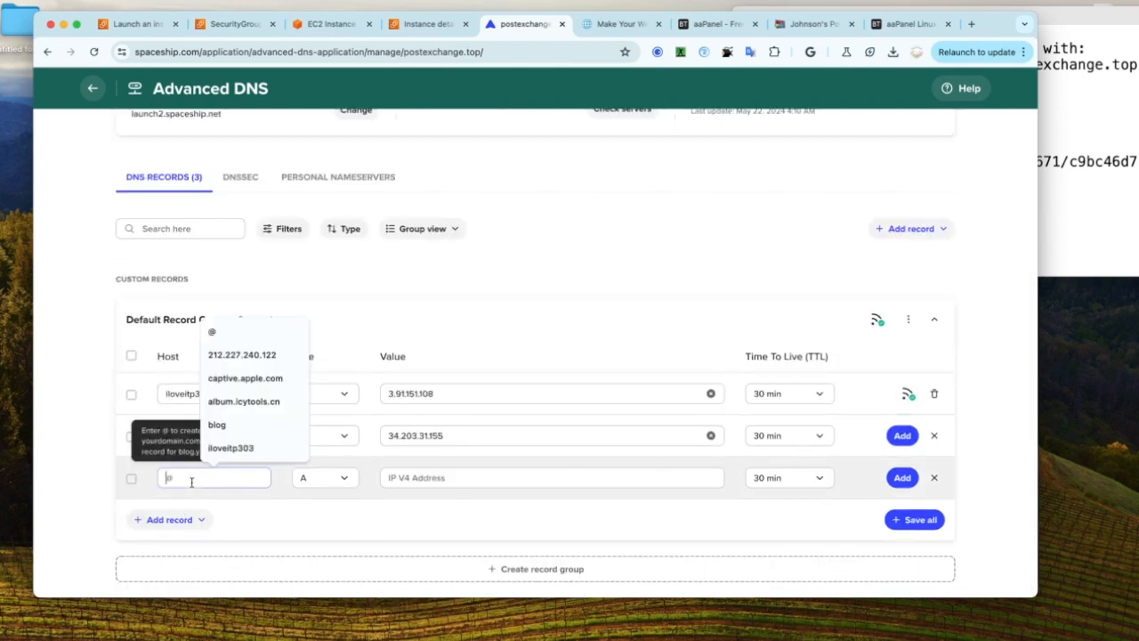
pyautogui.press('Tab')
pyautogui.press('Tab')
pyautogui.press('Tab')
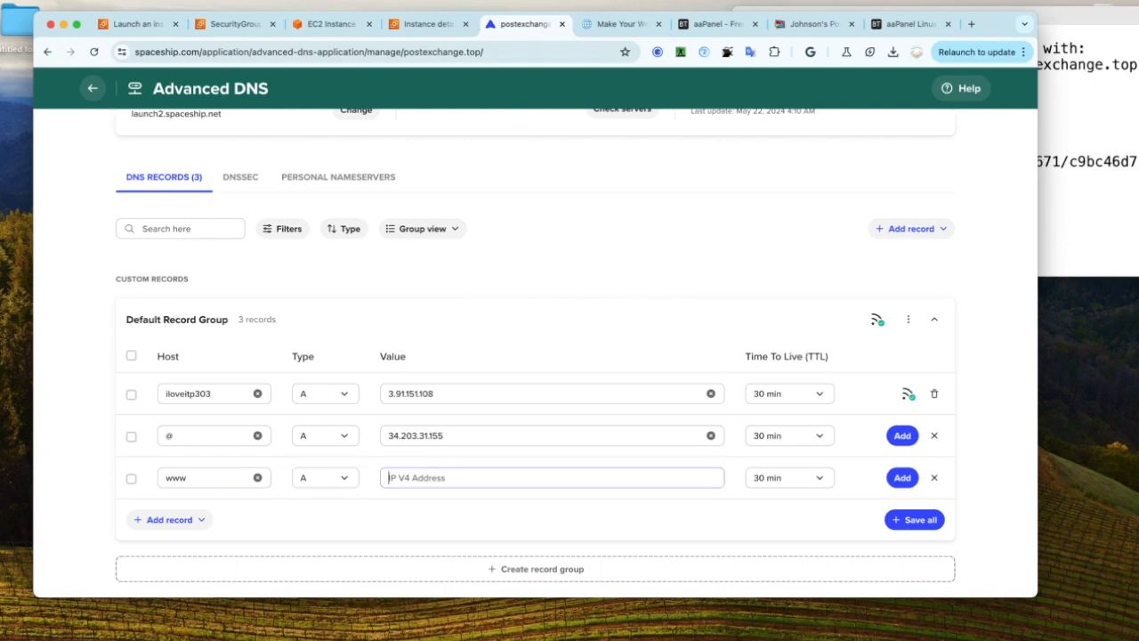
pyautogui.click(316, 477)
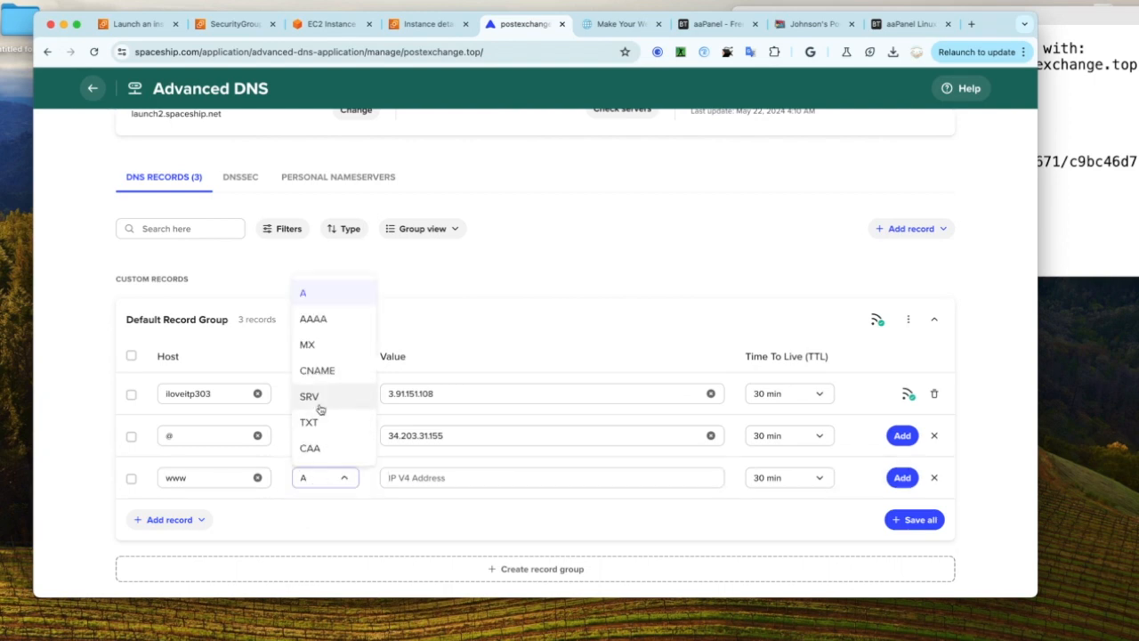
pyautogui.click(319, 371)
pyautogui.click(224, 479)
pyautogui.write('www')
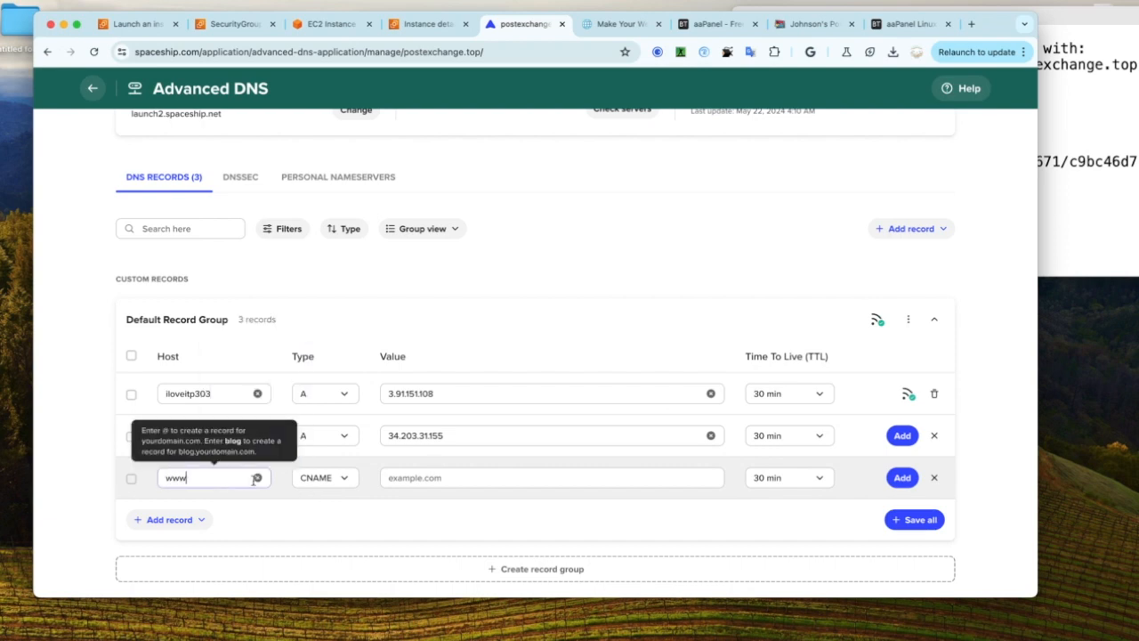
pyautogui.press('Tab')
pyautogui.press('Tab')
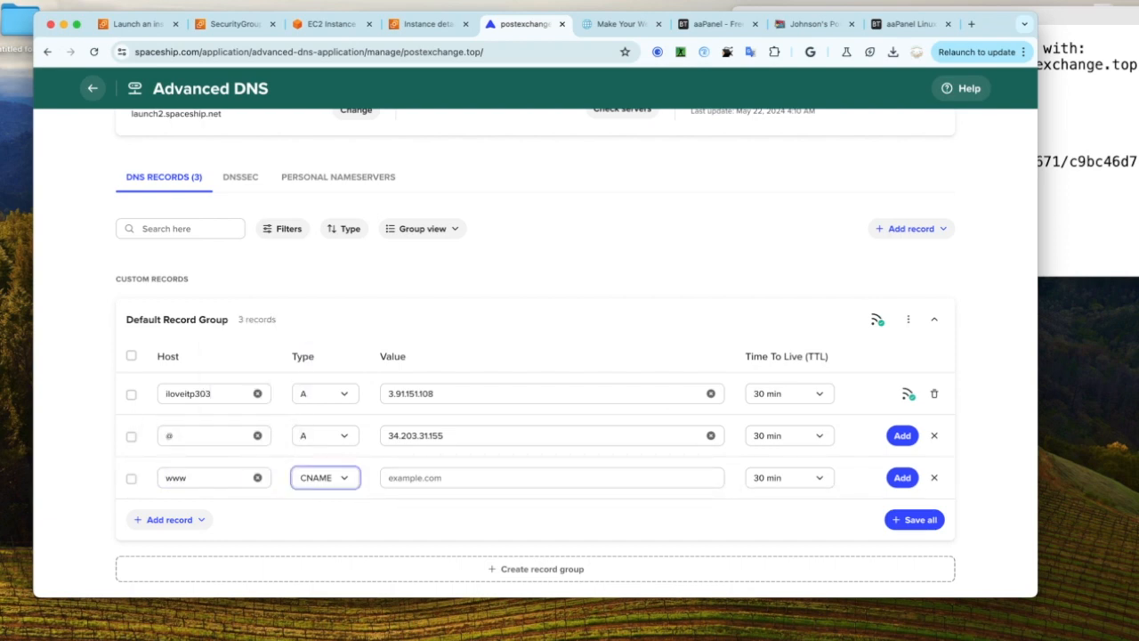
pyautogui.write('post')
pyautogui.click(457, 507)
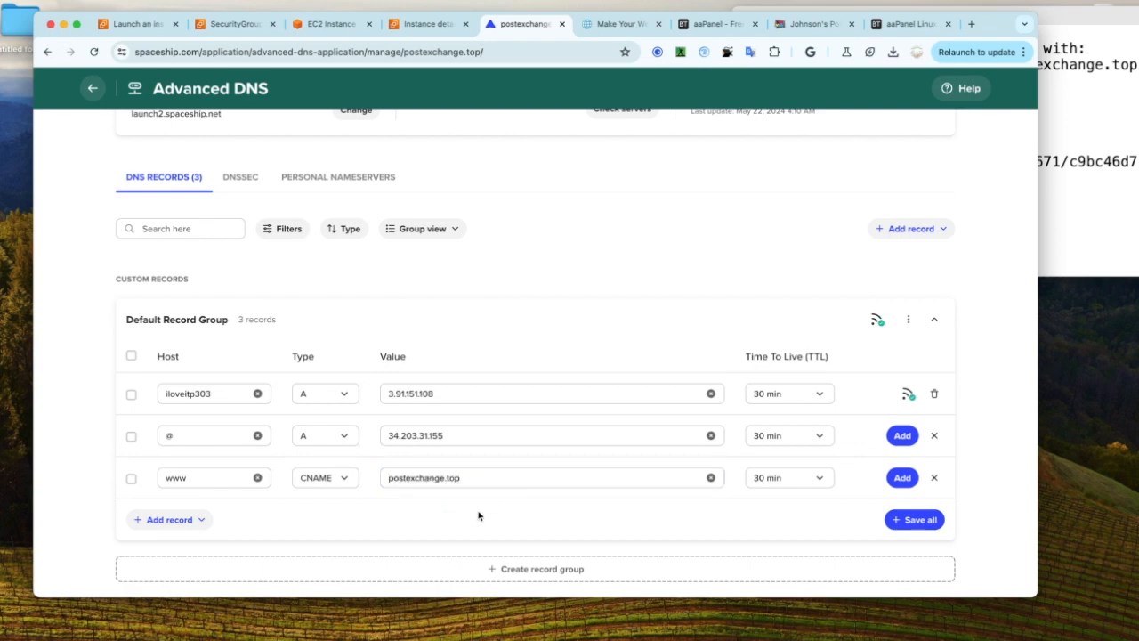
# Save all the new DNS records.
pyautogui.click(919, 522)
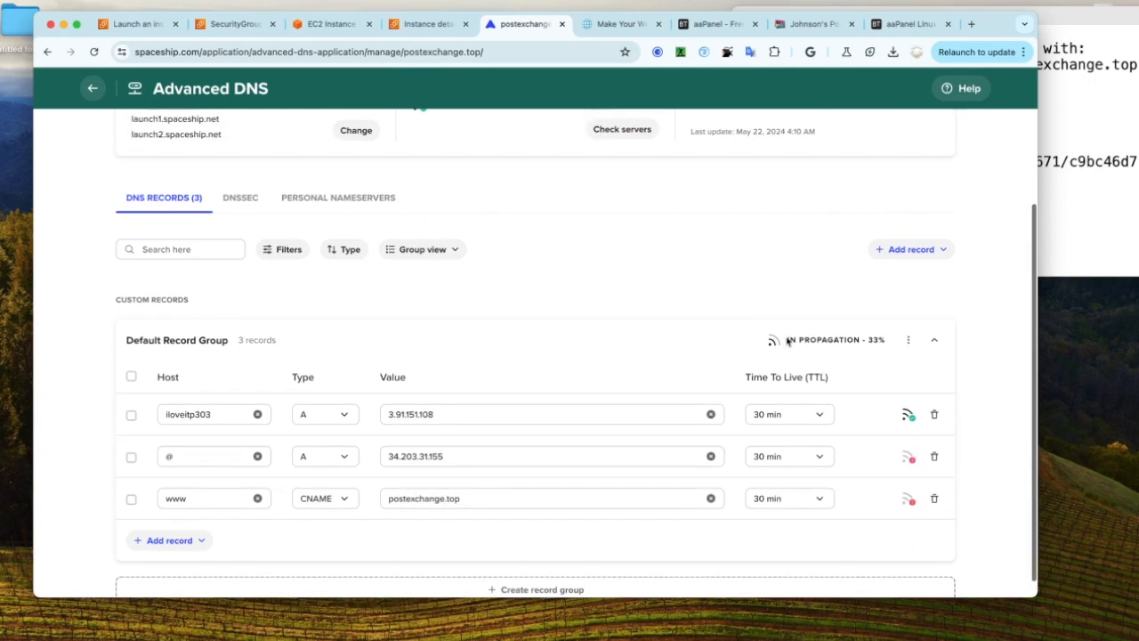
pyautogui.scroll(2, 719, 311)
pyautogui.scroll(-2, 720, 312)
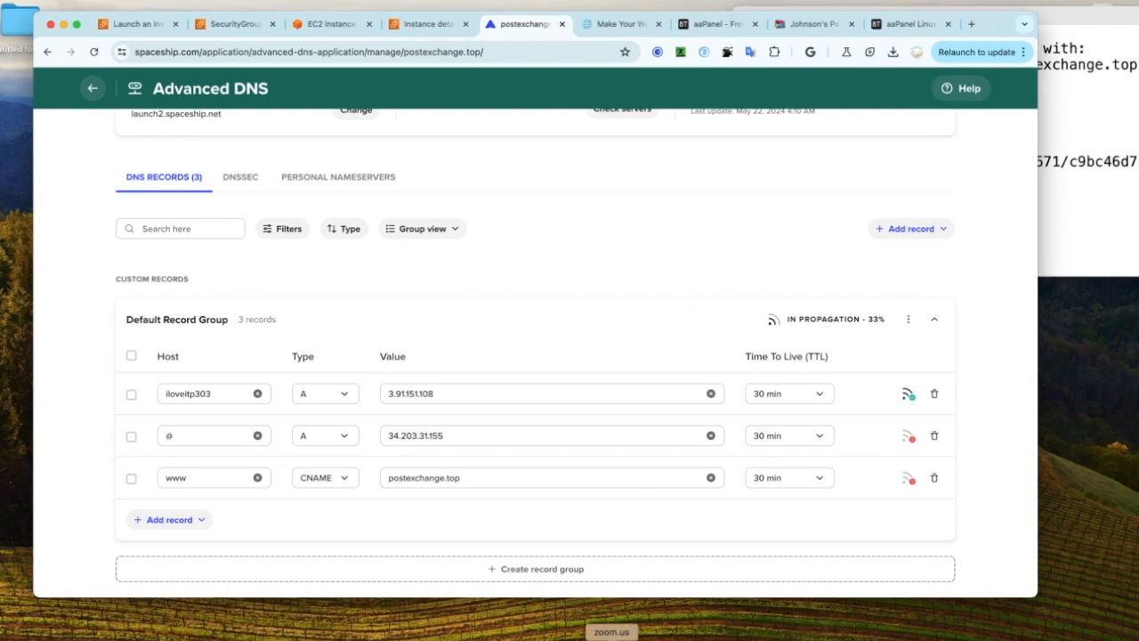
pyautogui.scroll(5, 659, 552)
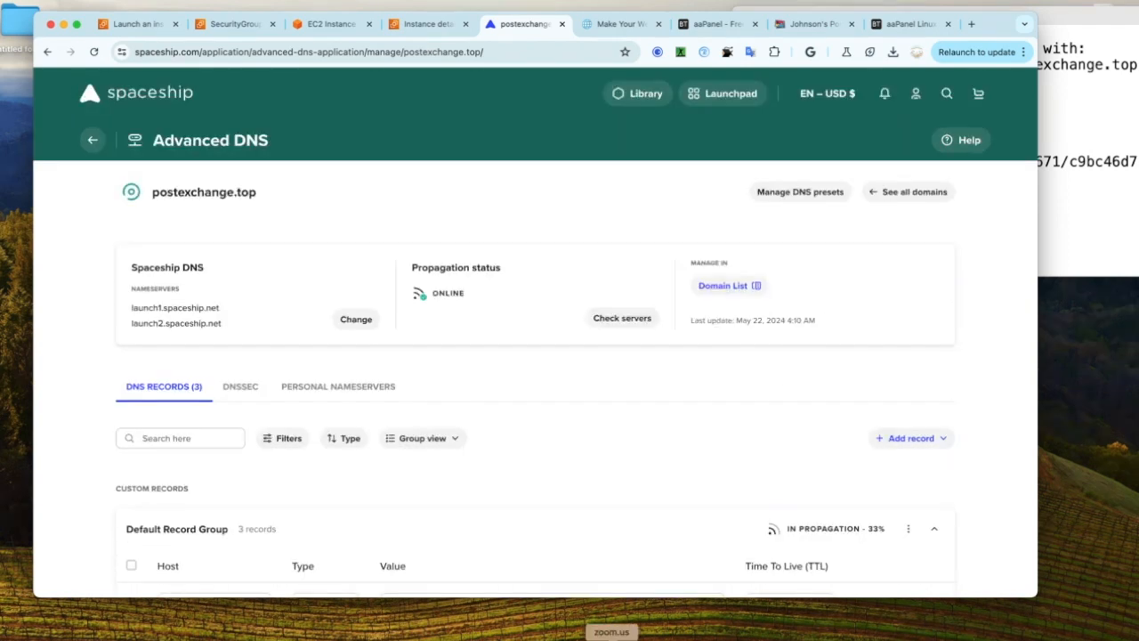
pyautogui.click(972, 25)
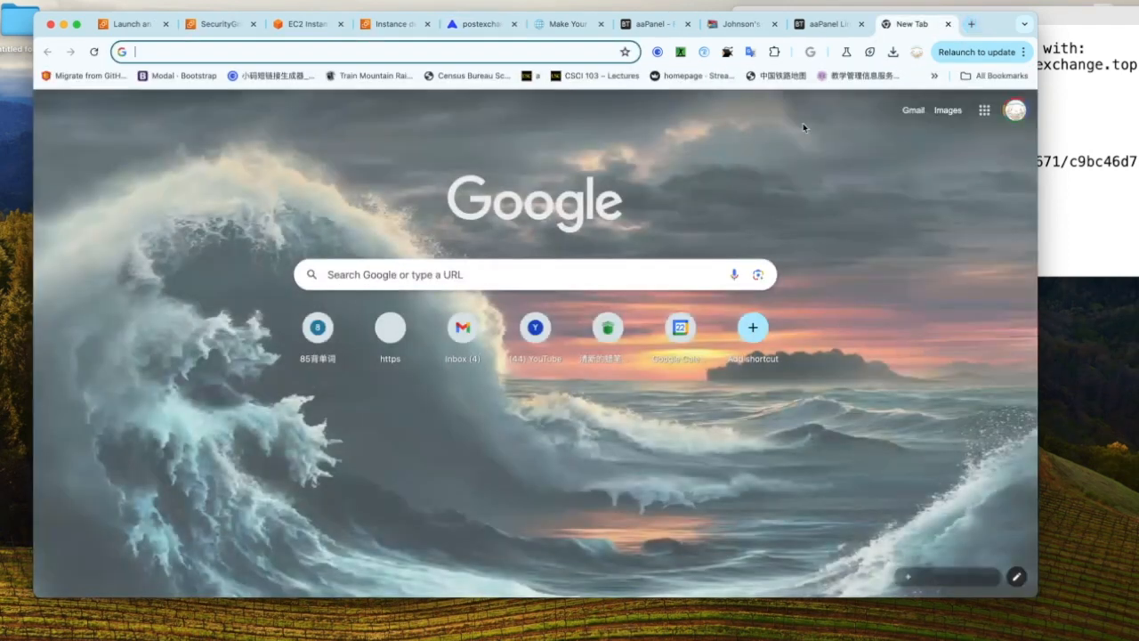
# Load postexchange.top to see aaPanel's 'Website not found' page, then return to the aaPanel tab.
pyautogui.write('postexchange.top')
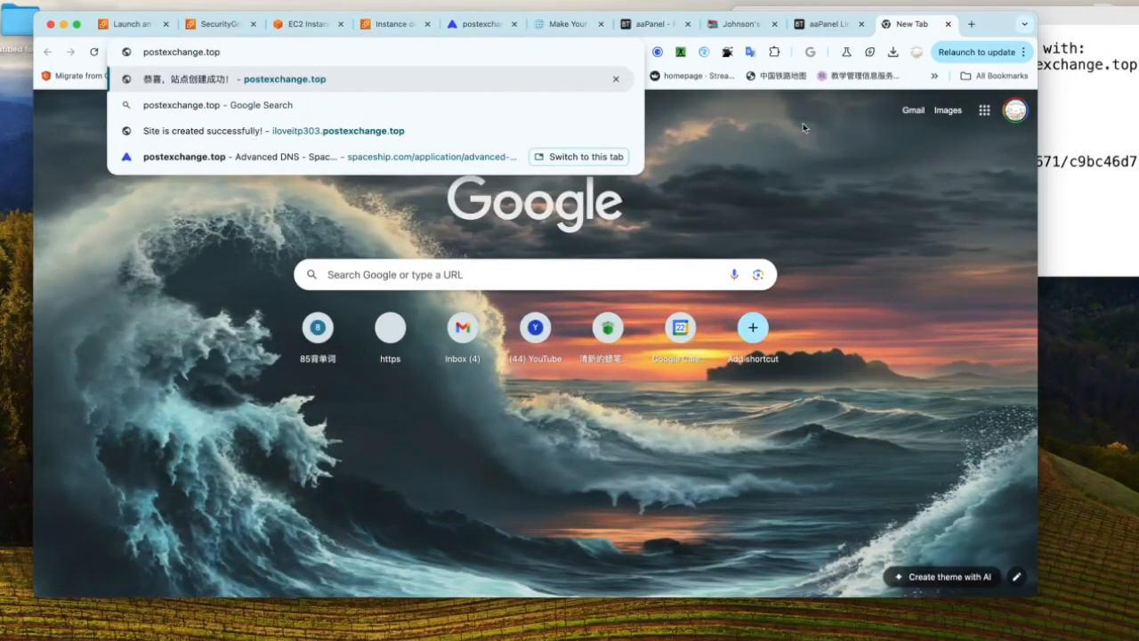
pyautogui.press('Return')
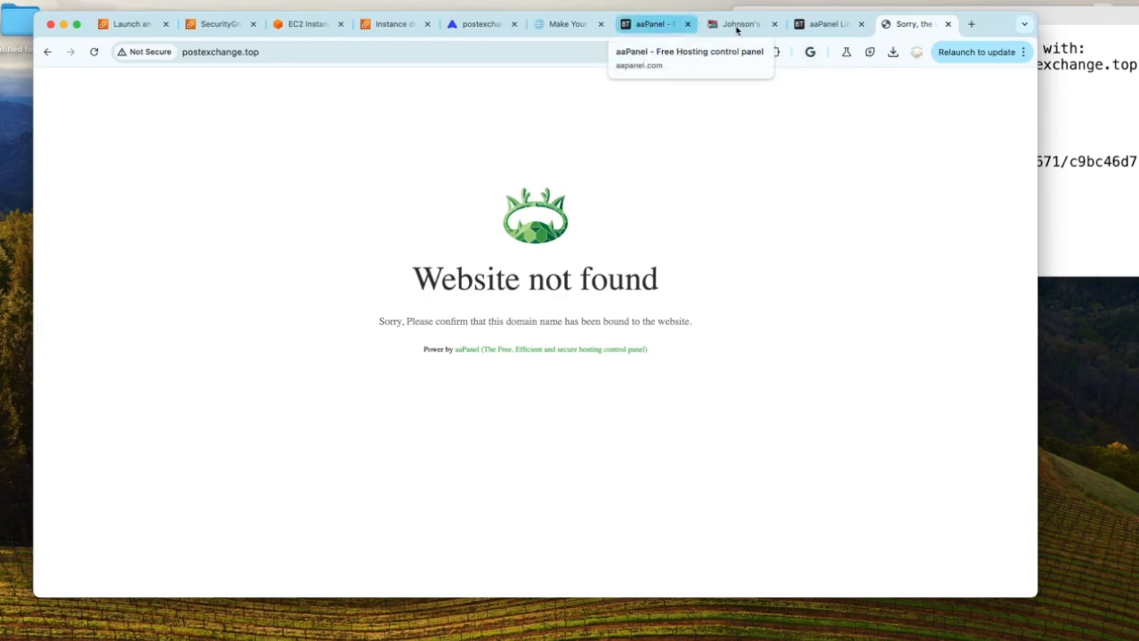
pyautogui.click(821, 31)
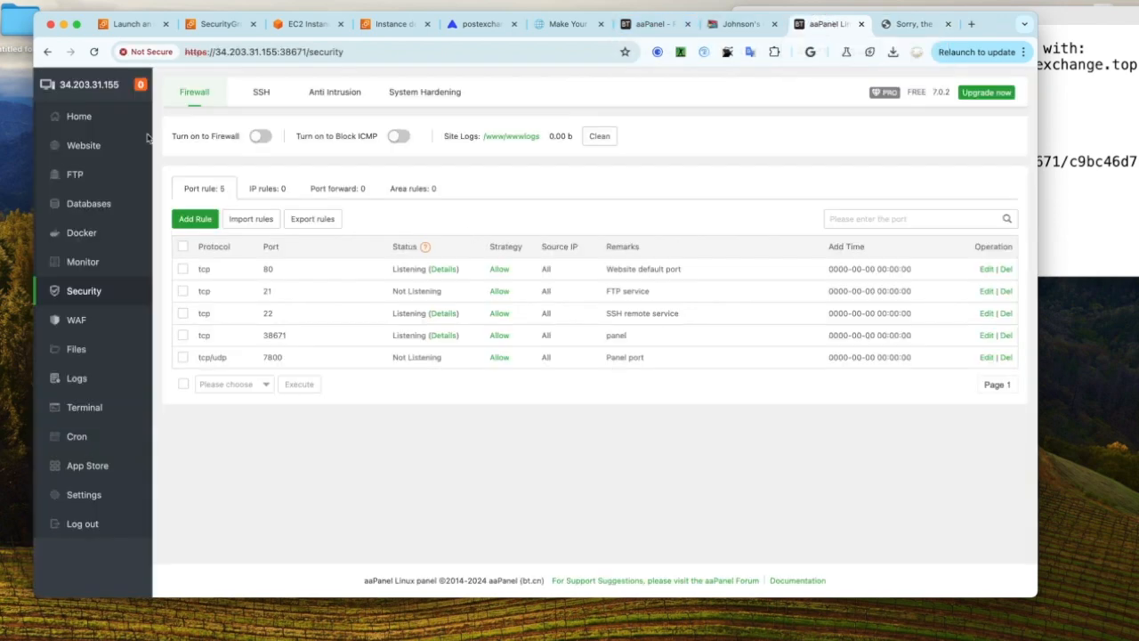
# Start a new aaPanel website with postexchange.top as its domain.
pyautogui.click(110, 150)
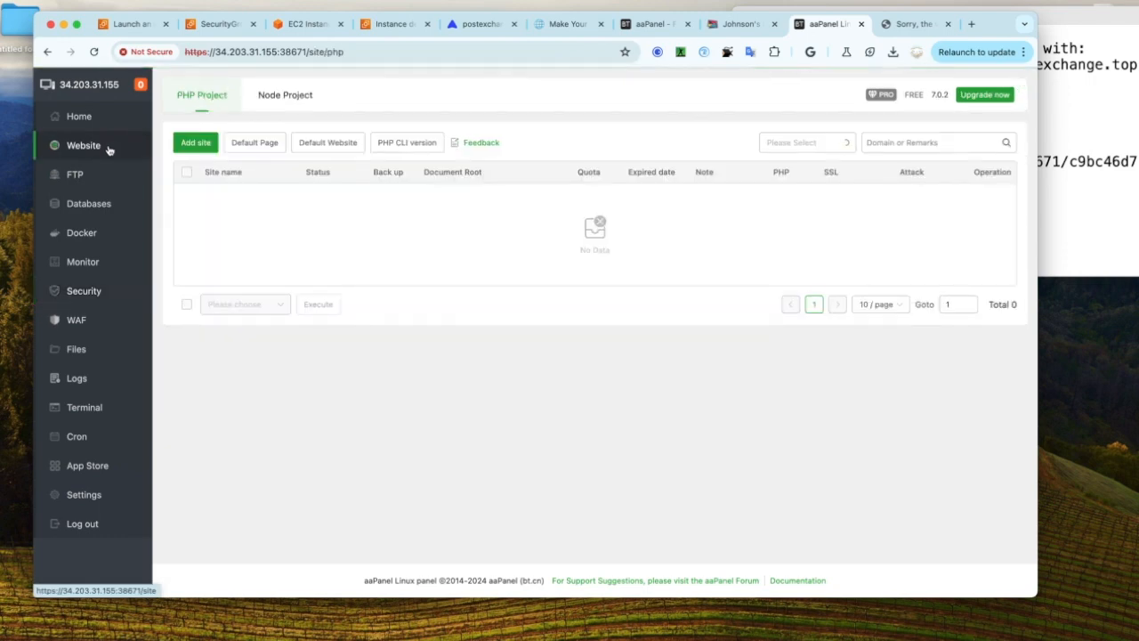
pyautogui.click(198, 149)
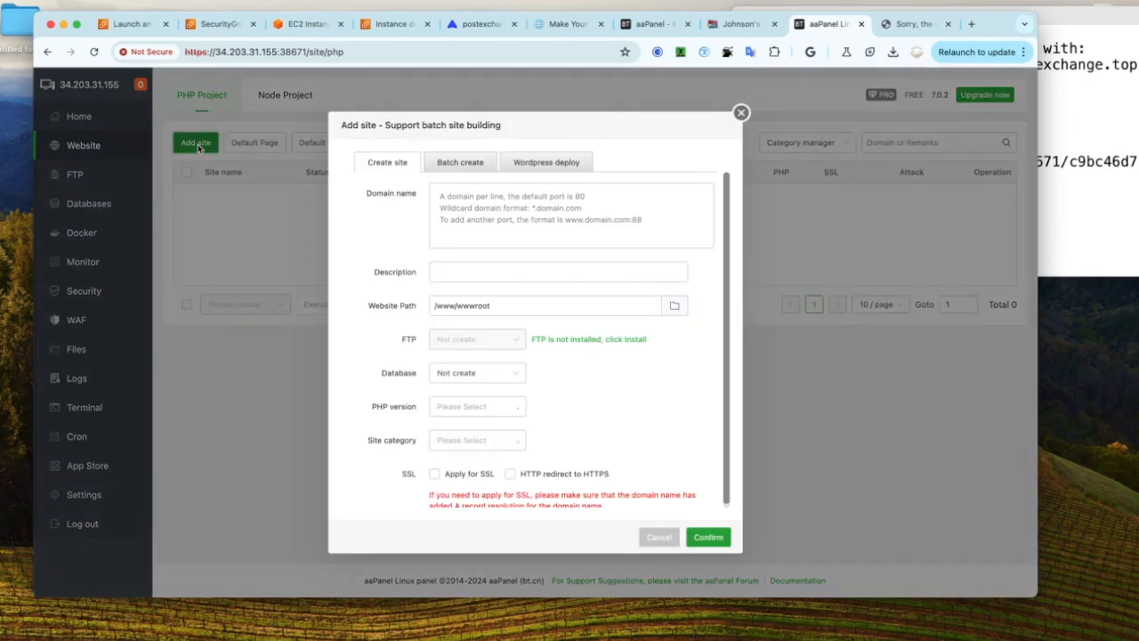
pyautogui.click(481, 202)
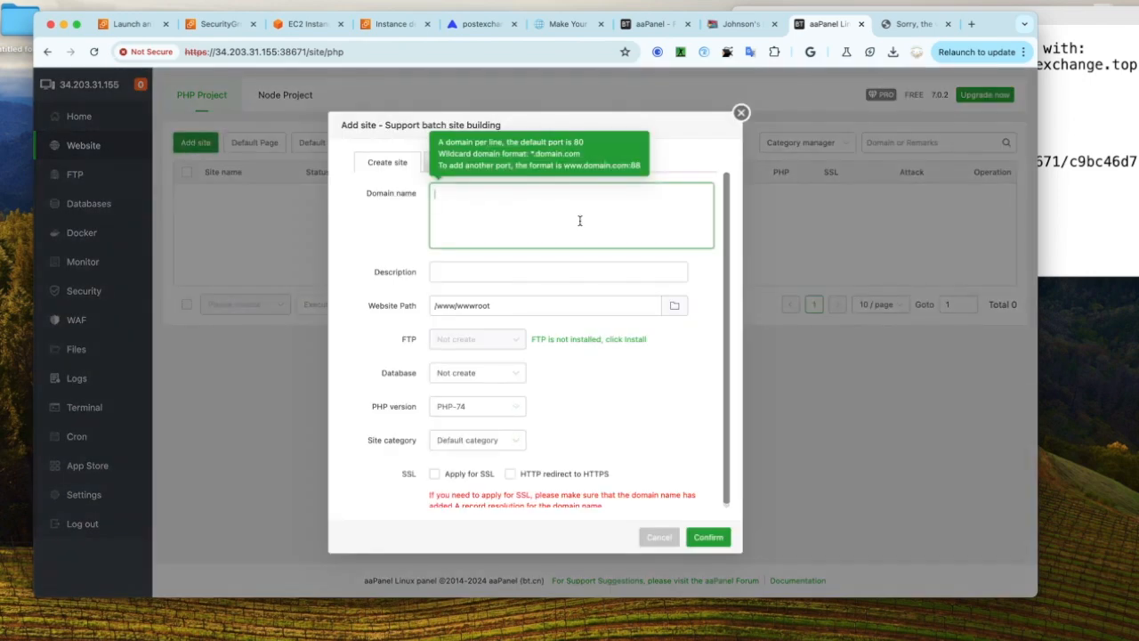
pyautogui.click(1091, 30)
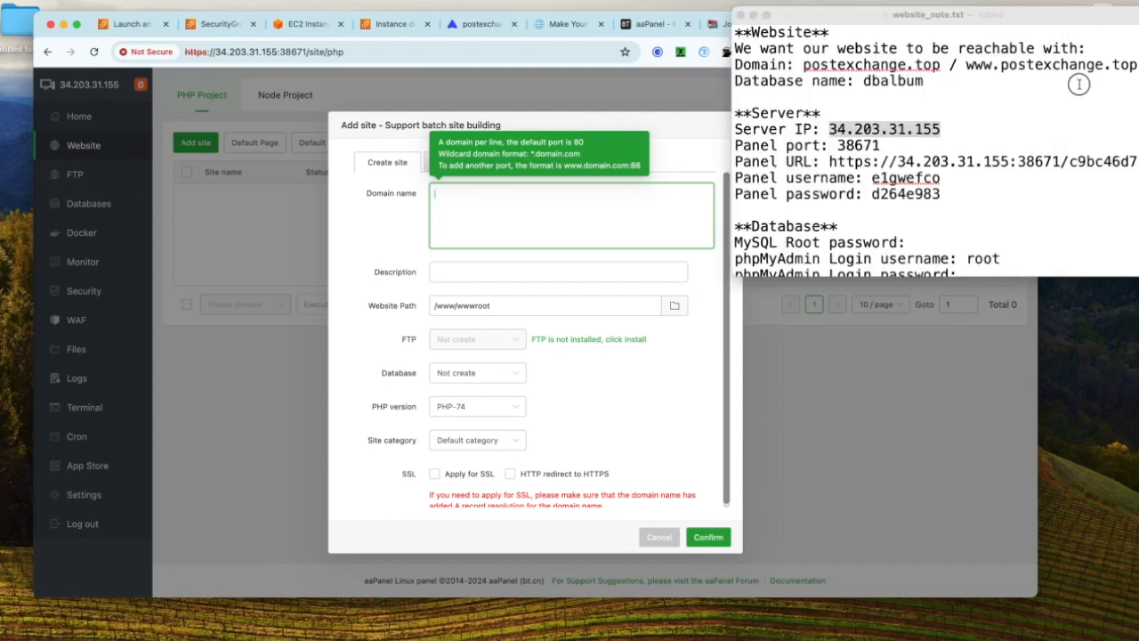
pyautogui.moveTo(804, 64); pyautogui.dragTo(941, 64)
pyautogui.press('super+c')
pyautogui.click(467, 231)
pyautogui.press('super+v')
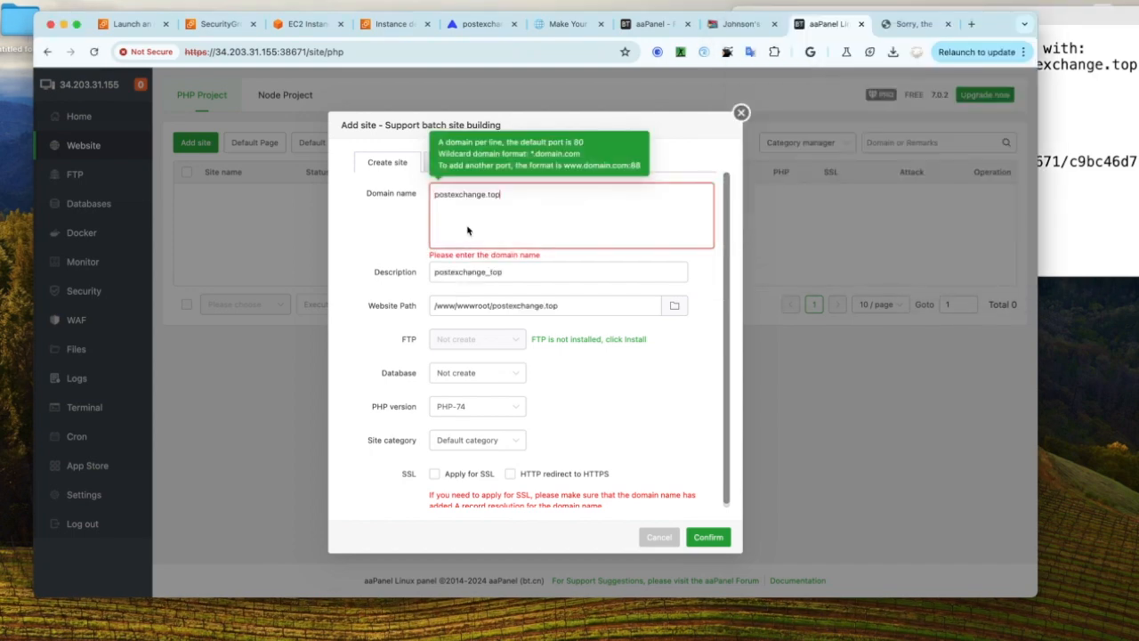
pyautogui.click(1061, 71)
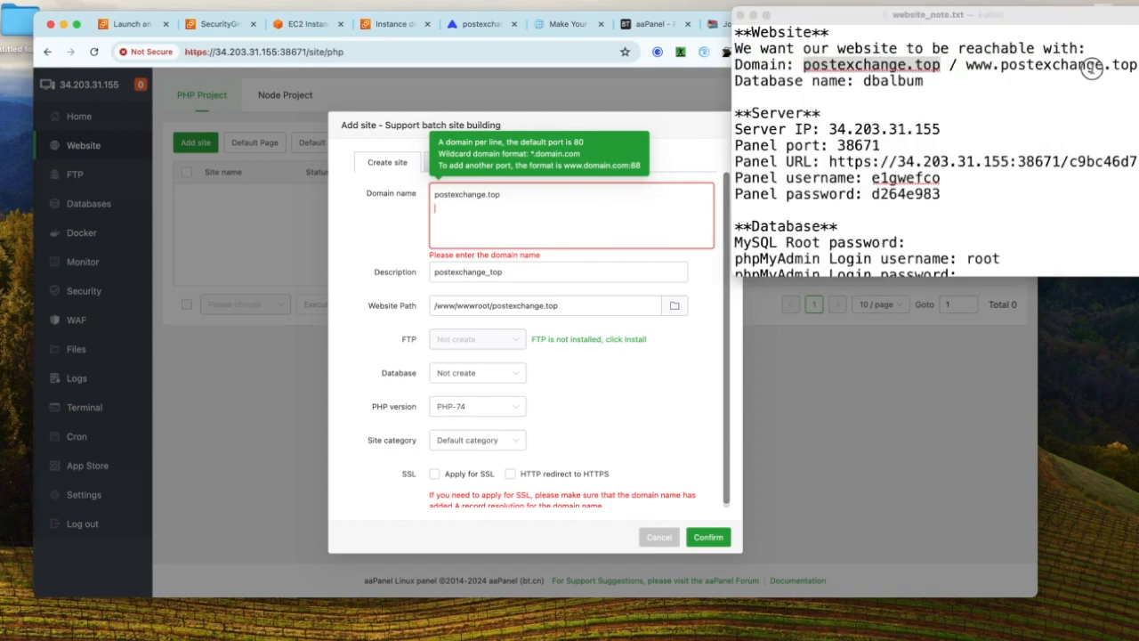
pyautogui.moveTo(966, 64); pyautogui.dragTo(1138, 64)
pyautogui.press('super+c')
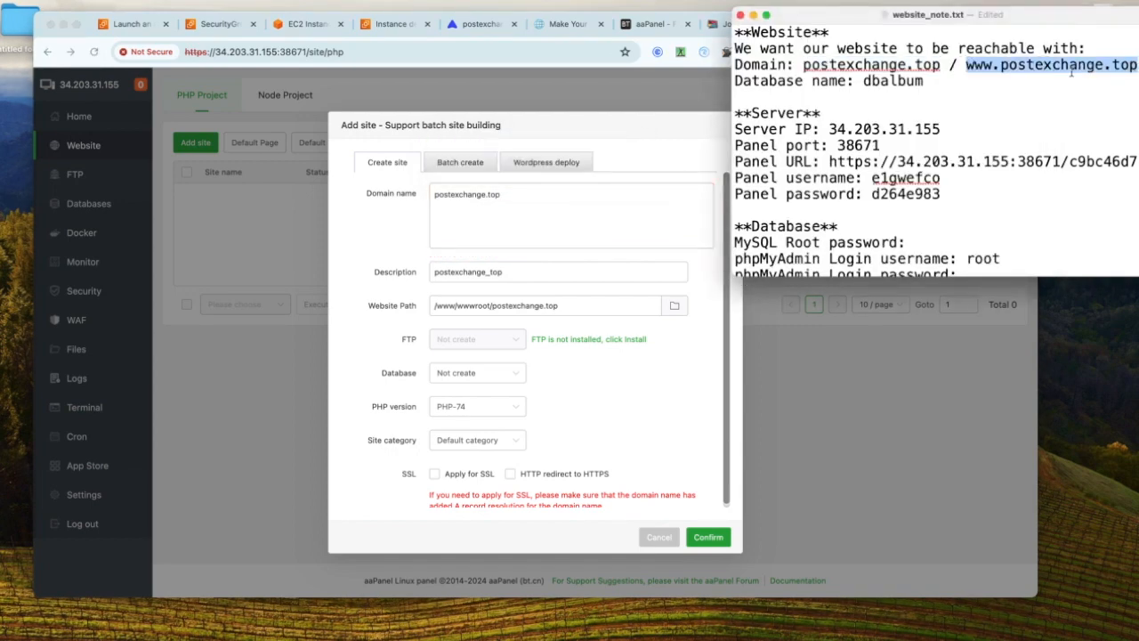
pyautogui.click(487, 222)
pyautogui.press('Return')
pyautogui.press('super+v')
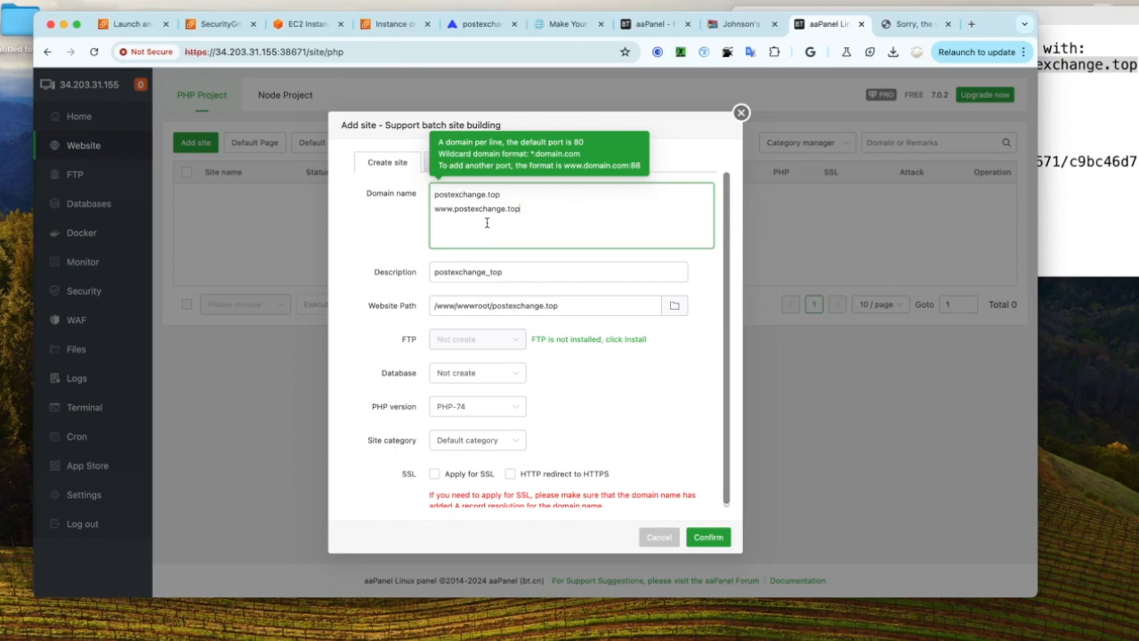
pyautogui.click(717, 544)
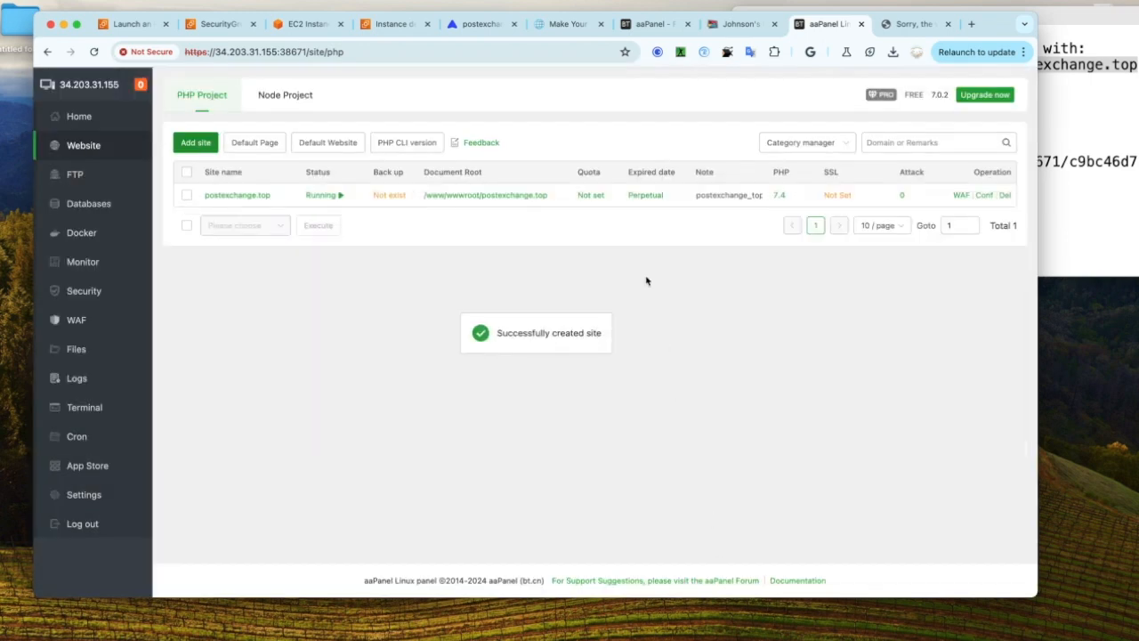
pyautogui.click(487, 202)
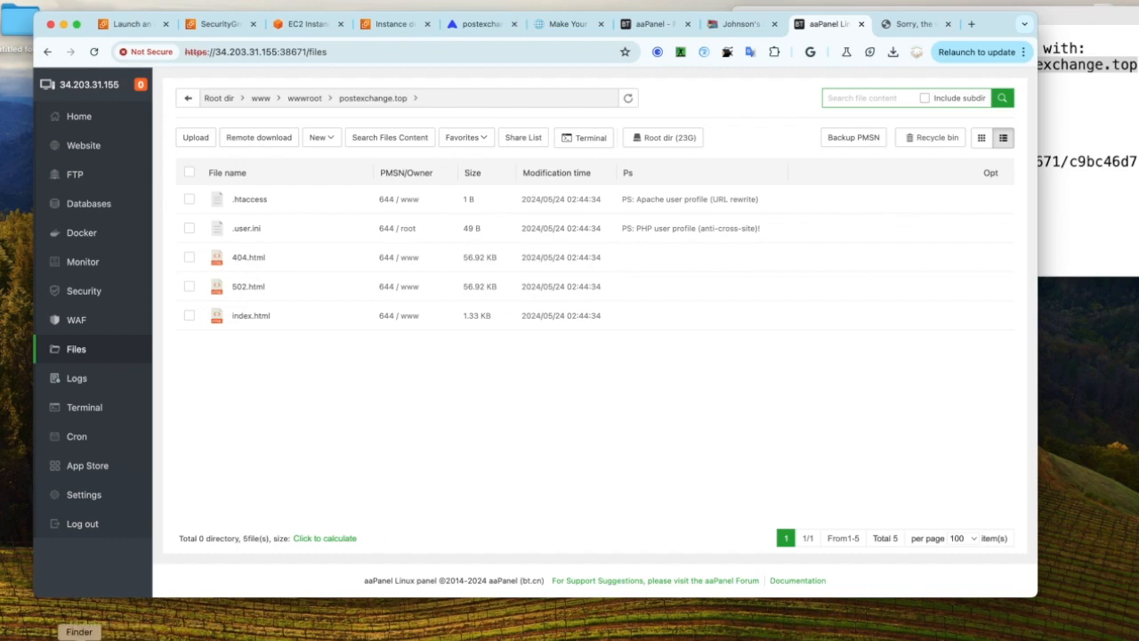
# In Finder, go up to PhpstormProjects and compress the PostcardAlbum folder into PostcardAlbum.zip.
pyautogui.click(79, 637)
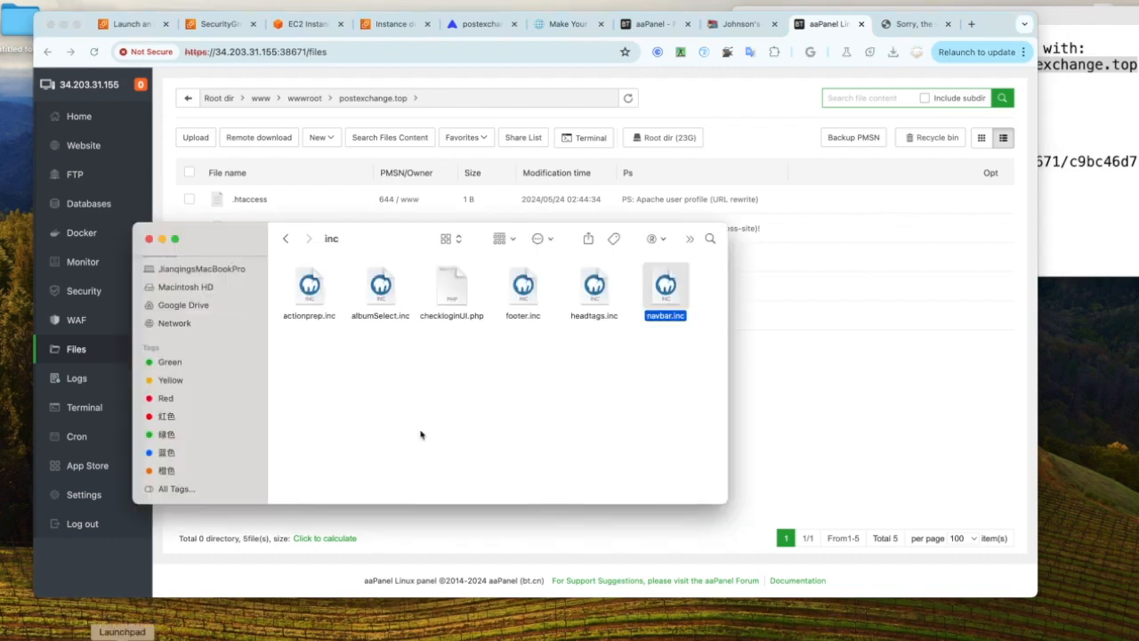
pyautogui.click(283, 238)
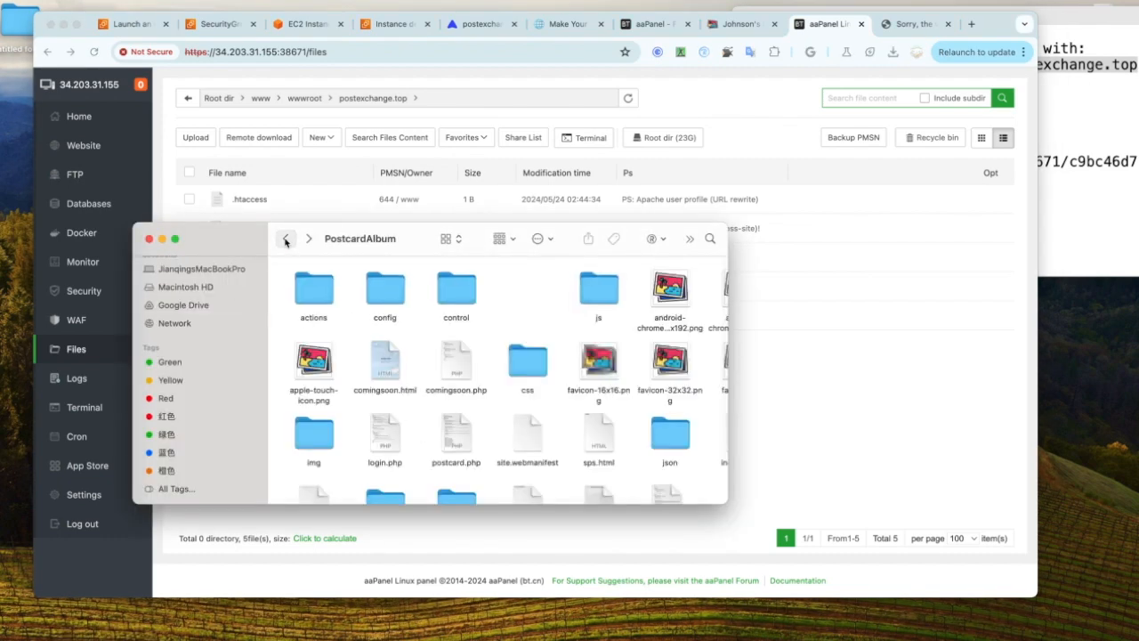
pyautogui.scroll(-3, 389, 311)
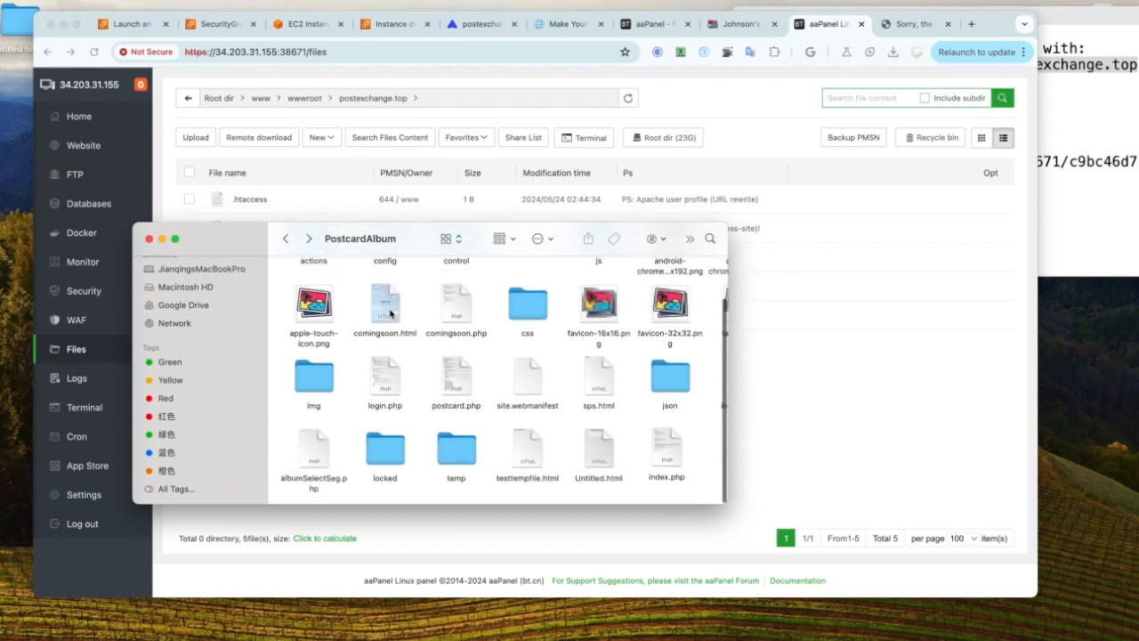
pyautogui.click(285, 240)
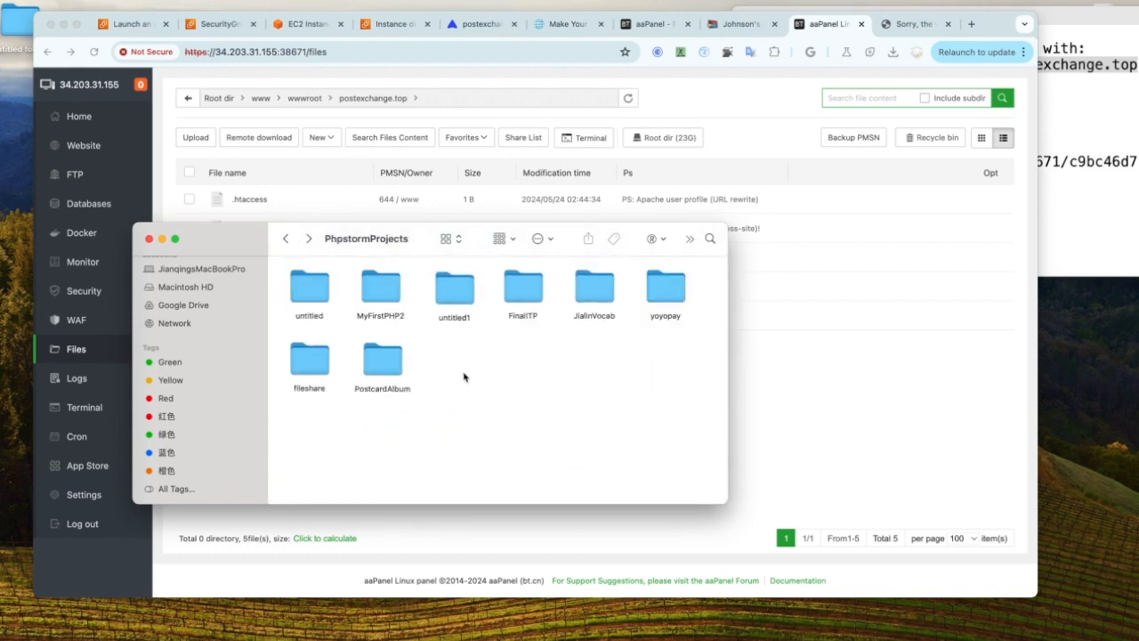
pyautogui.click(387, 368)
pyautogui.rightClick(386, 368)
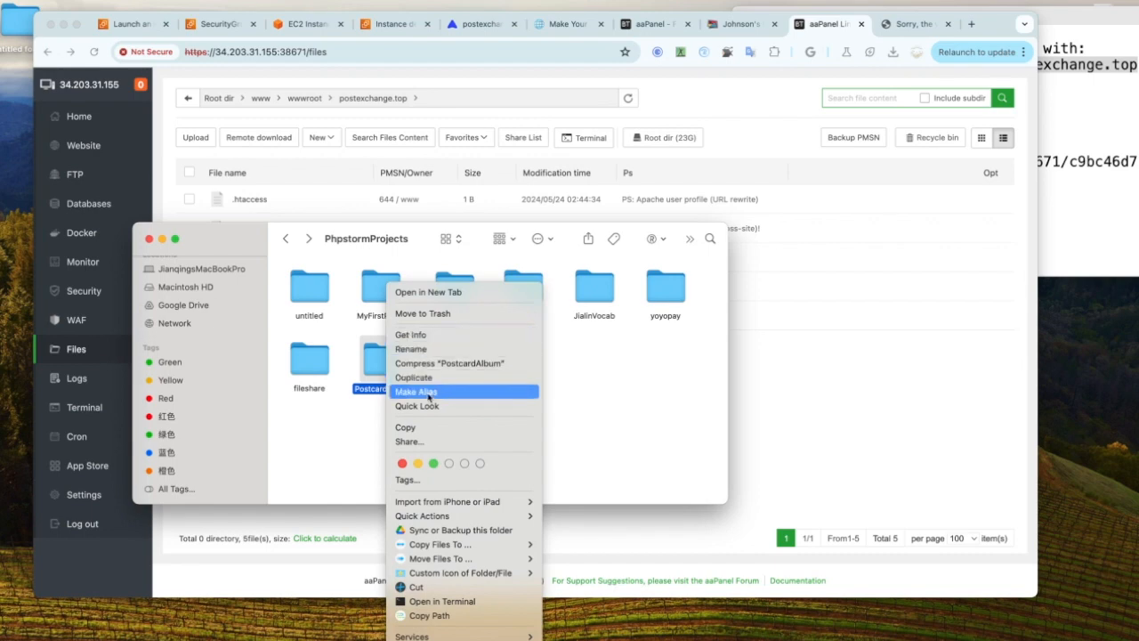
pyautogui.click(429, 364)
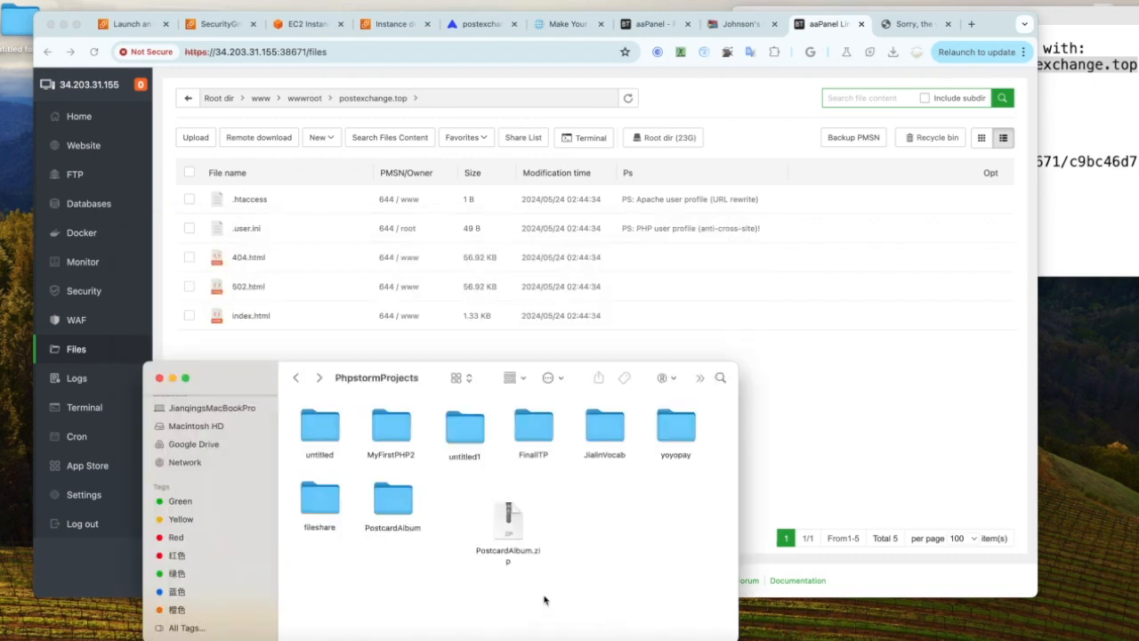
# Upload PostcardAlbum.zip (1.02 MB) to /www/wwwroot/postexchange.top, confirming the overwrite of the existing copy.
pyautogui.moveTo(505, 527); pyautogui.dragTo(502, 304)
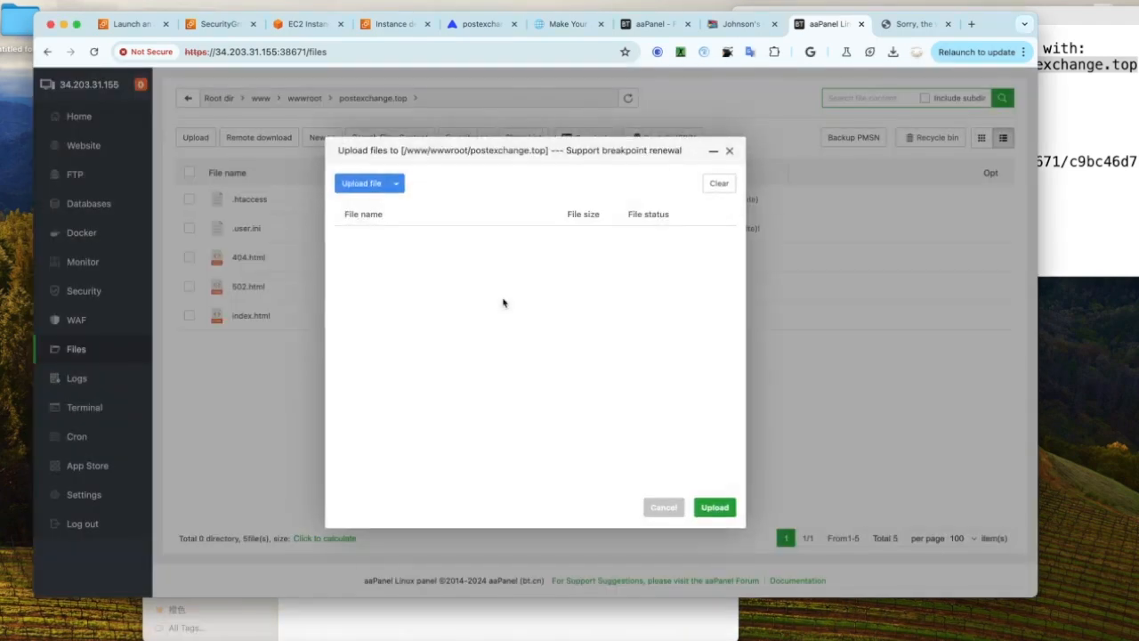
pyautogui.click(538, 633)
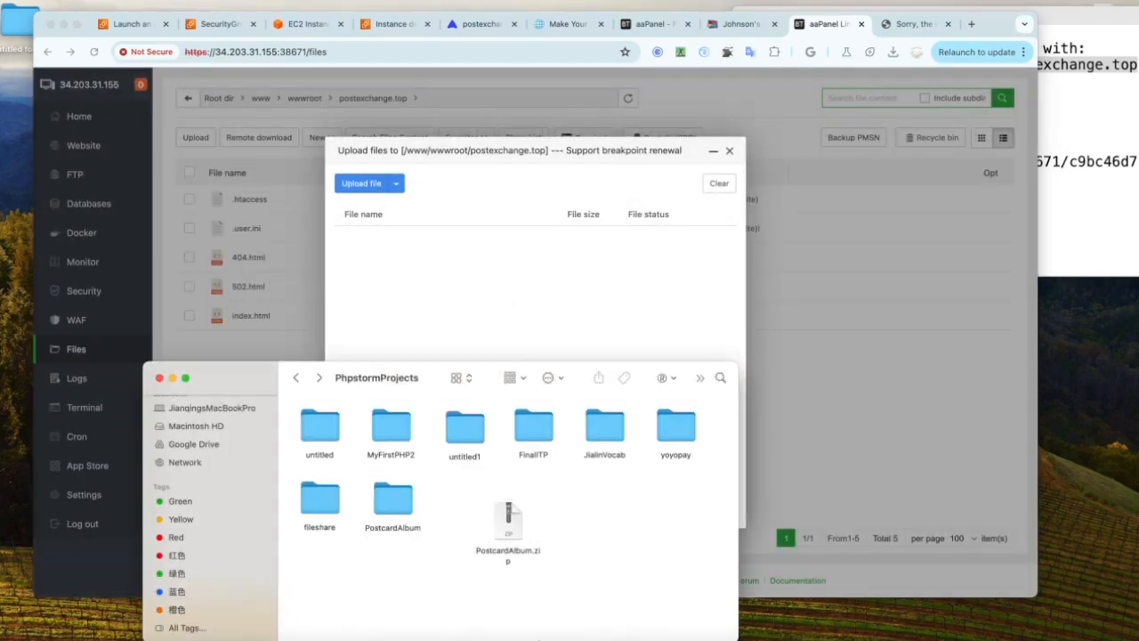
pyautogui.moveTo(522, 545); pyautogui.dragTo(251, 329)
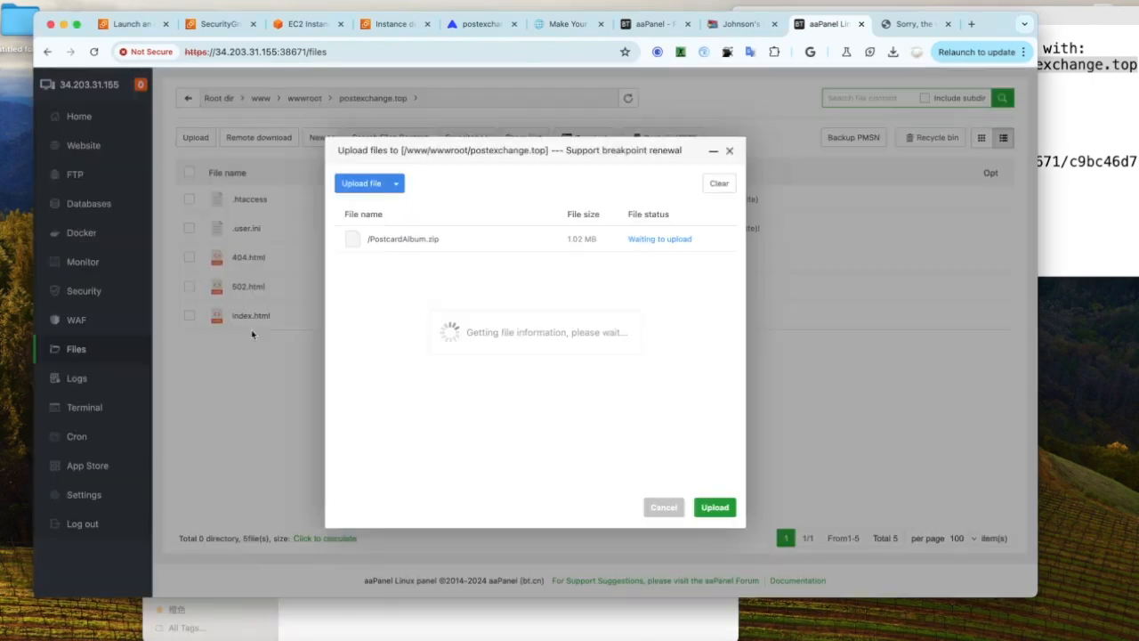
pyautogui.click(719, 507)
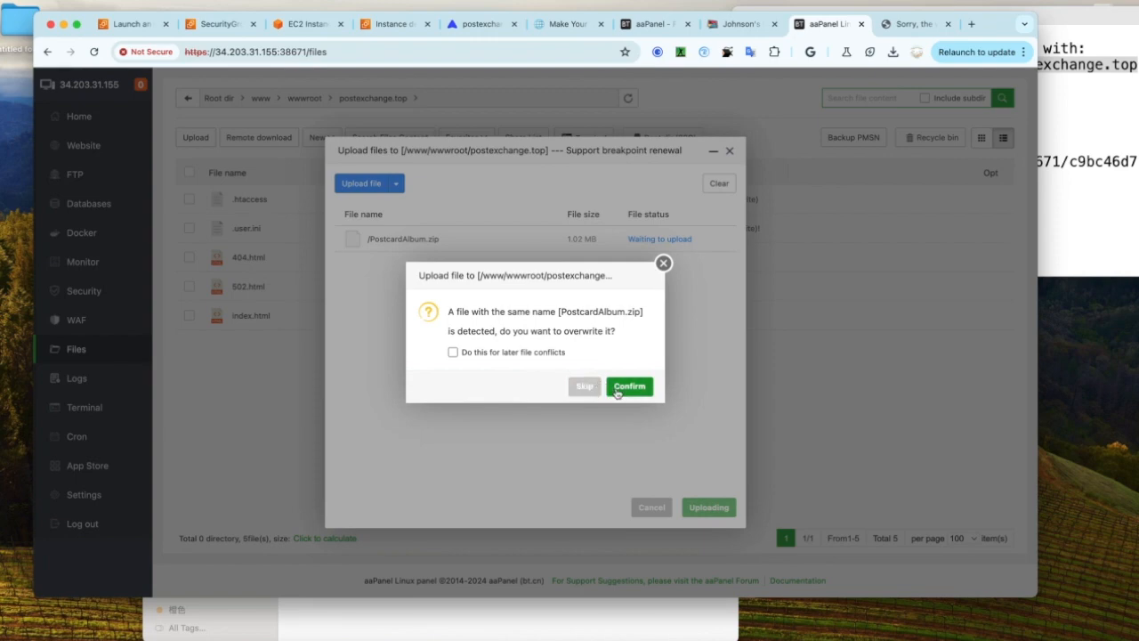
pyautogui.click(617, 390)
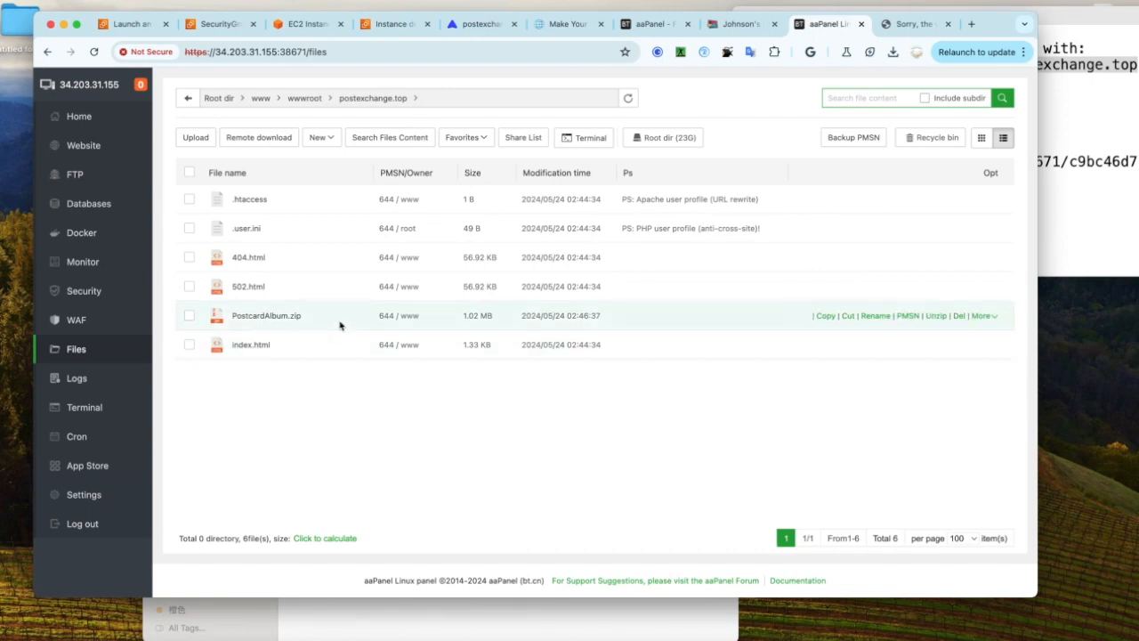
# Unzip PostcardAlbum.zip and cut-and-paste all its contents up into the postexchange.top root.
pyautogui.click(935, 315)
pyautogui.click(669, 431)
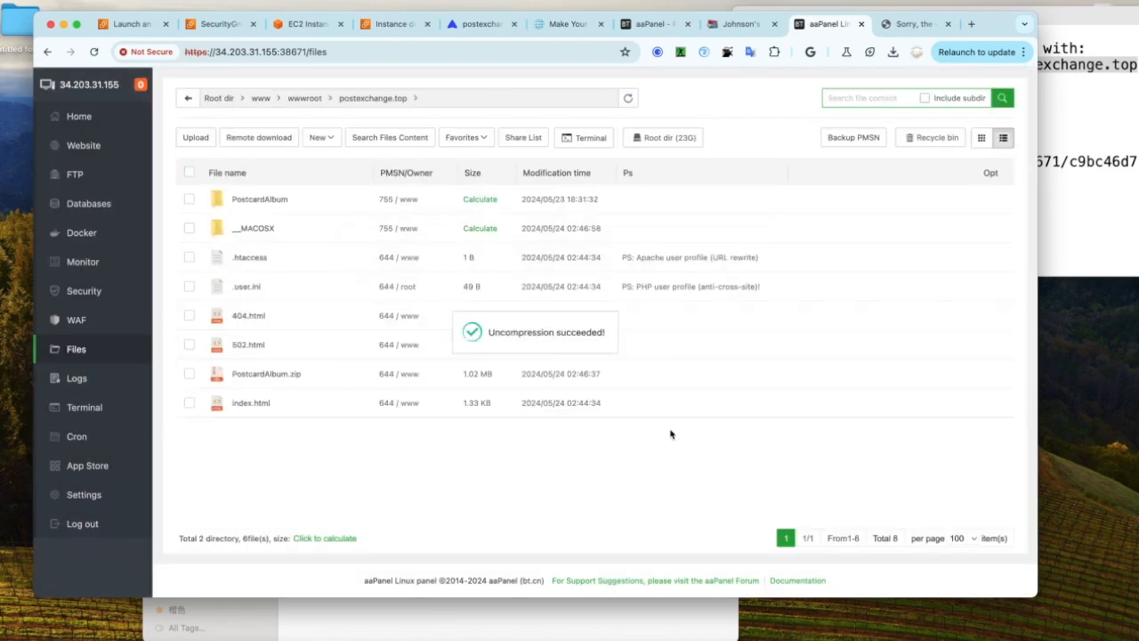
pyautogui.doubleClick(320, 208)
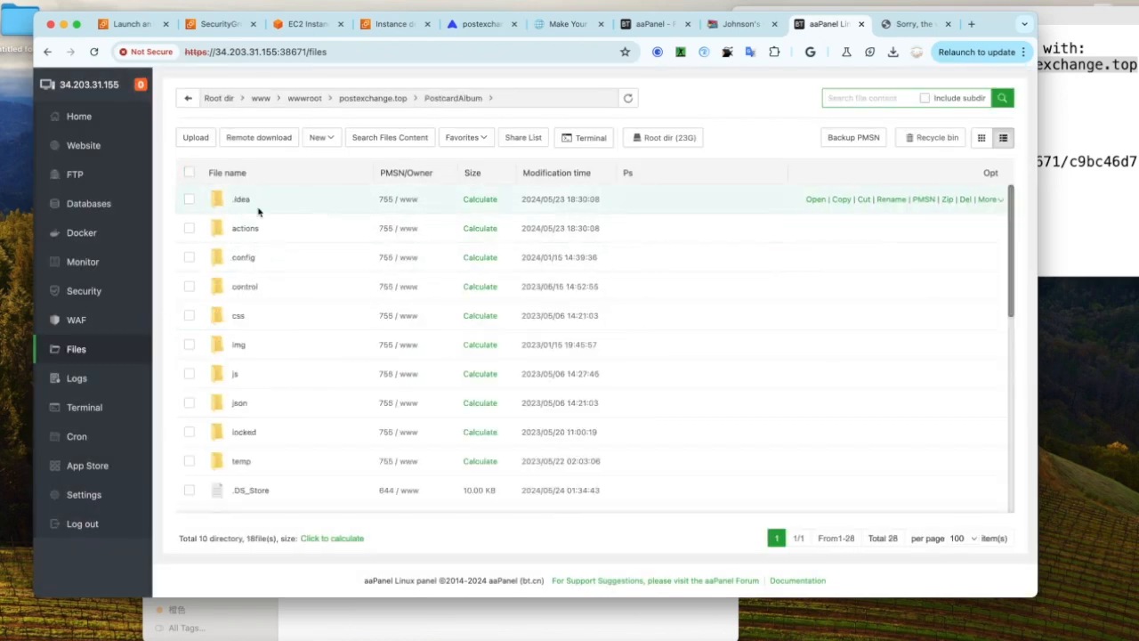
pyautogui.click(189, 172)
pyautogui.scroll(-1, 319, 318)
pyautogui.scroll(-5, 319, 317)
pyautogui.scroll(6, 318, 317)
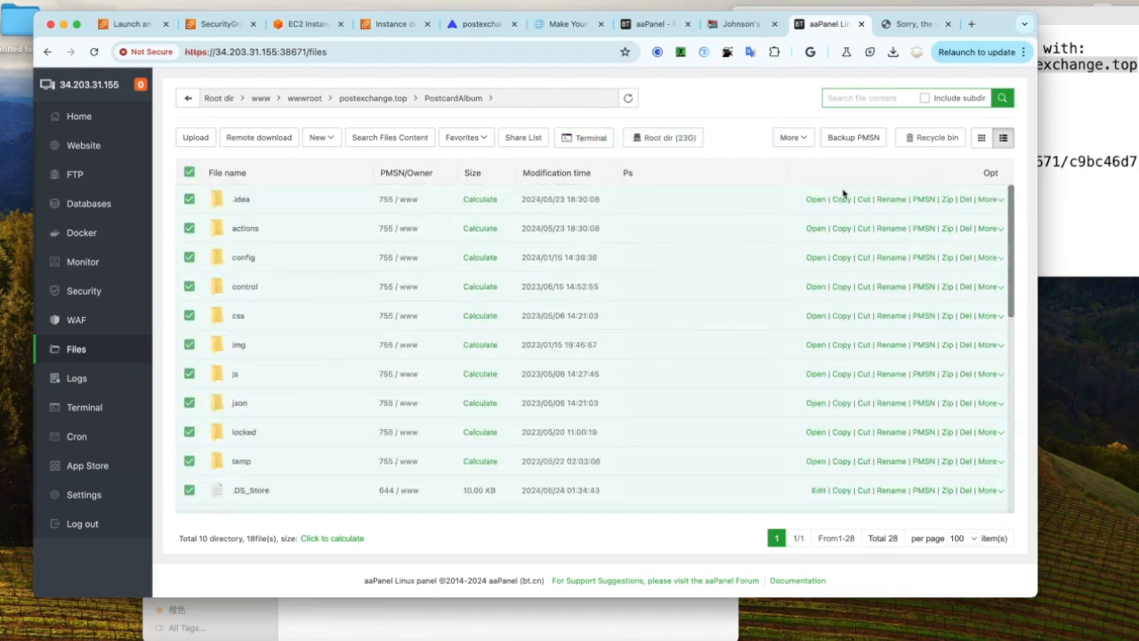
pyautogui.moveTo(792, 137)
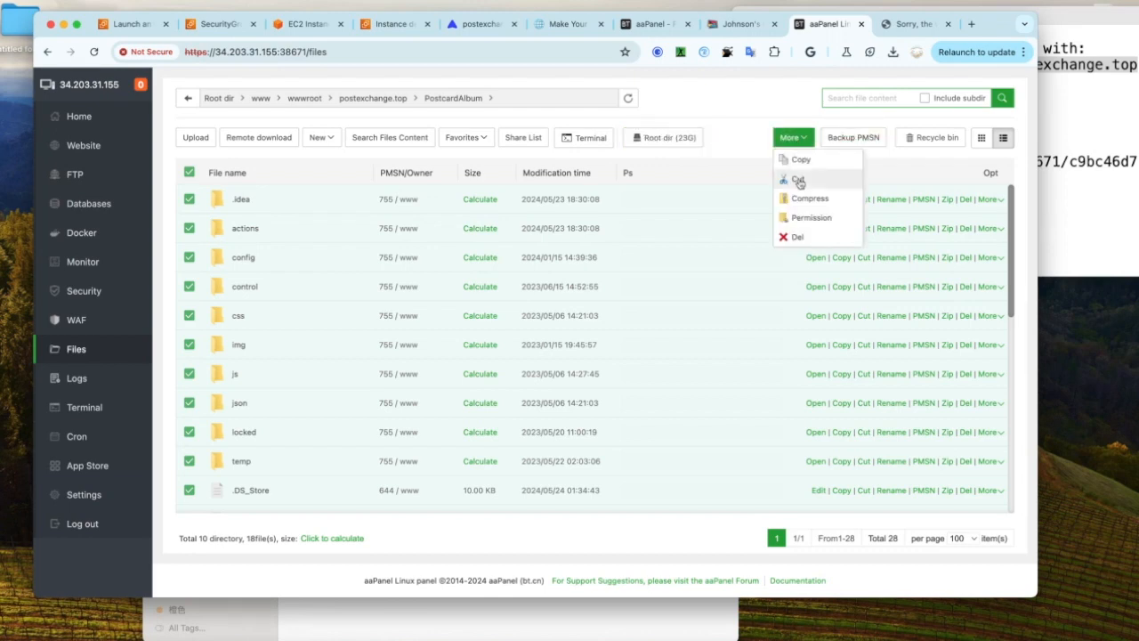
pyautogui.click(798, 183)
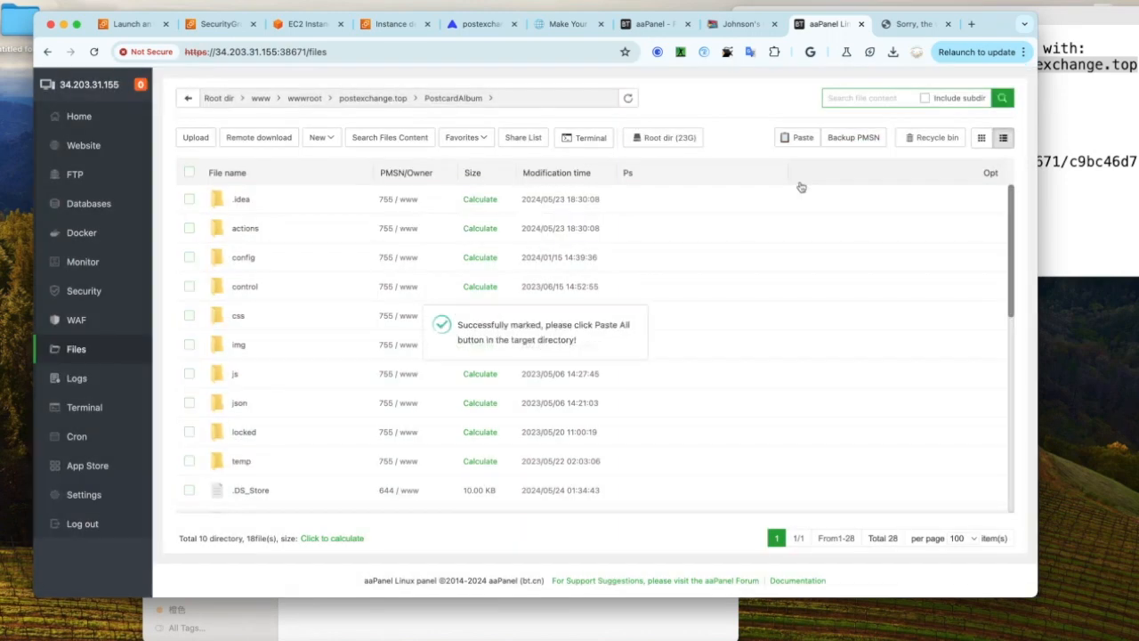
pyautogui.click(382, 103)
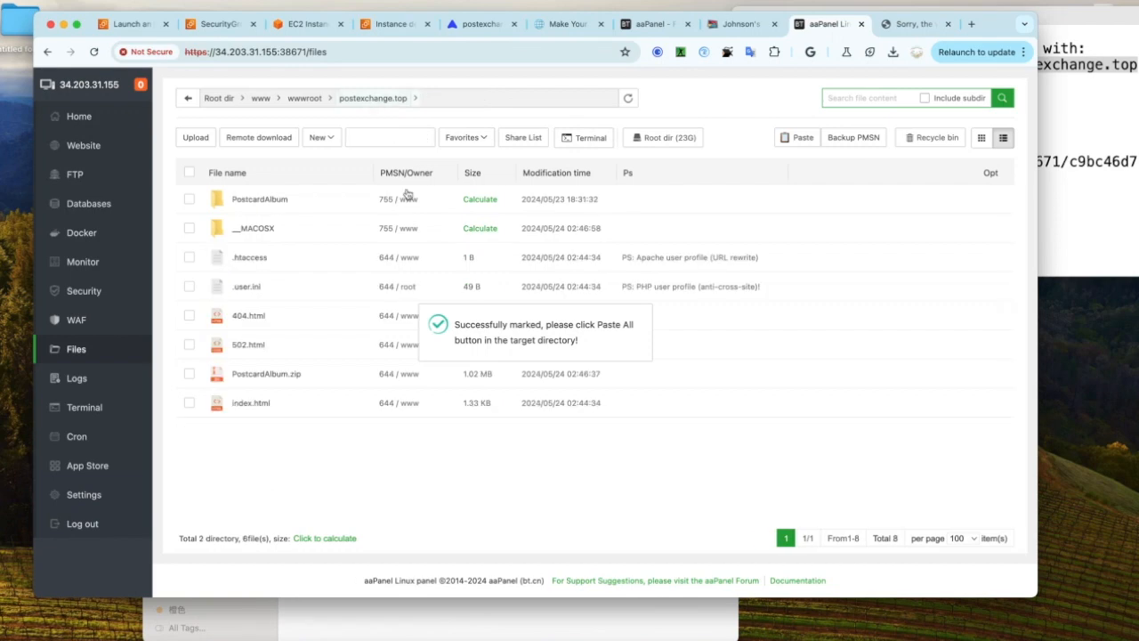
pyautogui.click(803, 138)
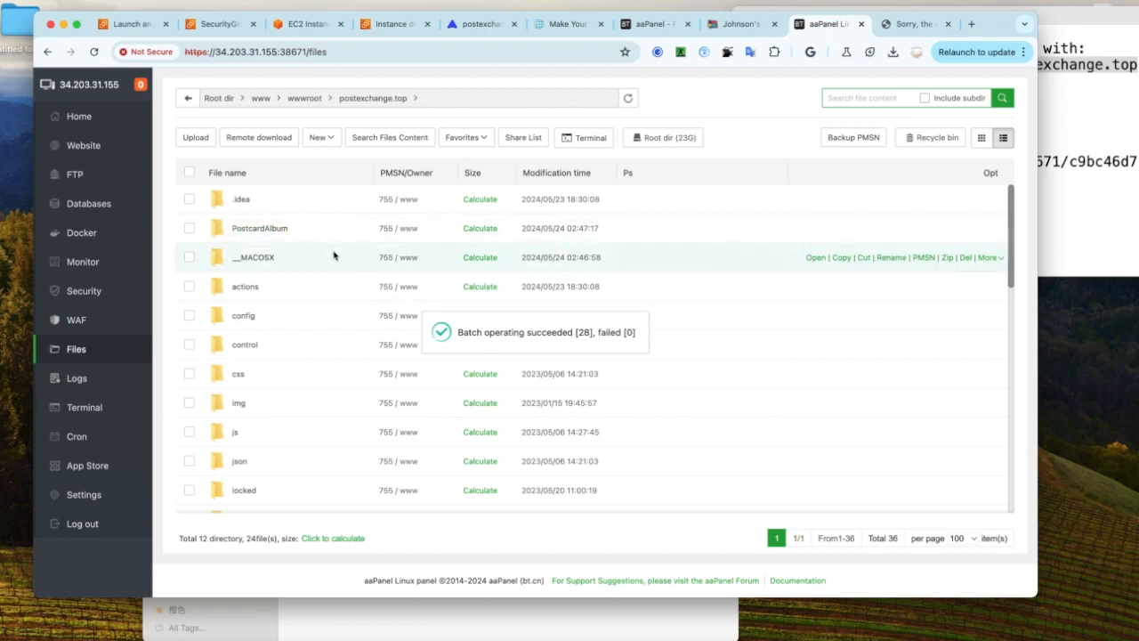
# Delete the leftover .idea, PostcardAlbum and __MACOSX folders to the recycle bin.
pyautogui.click(189, 199)
pyautogui.click(188, 228)
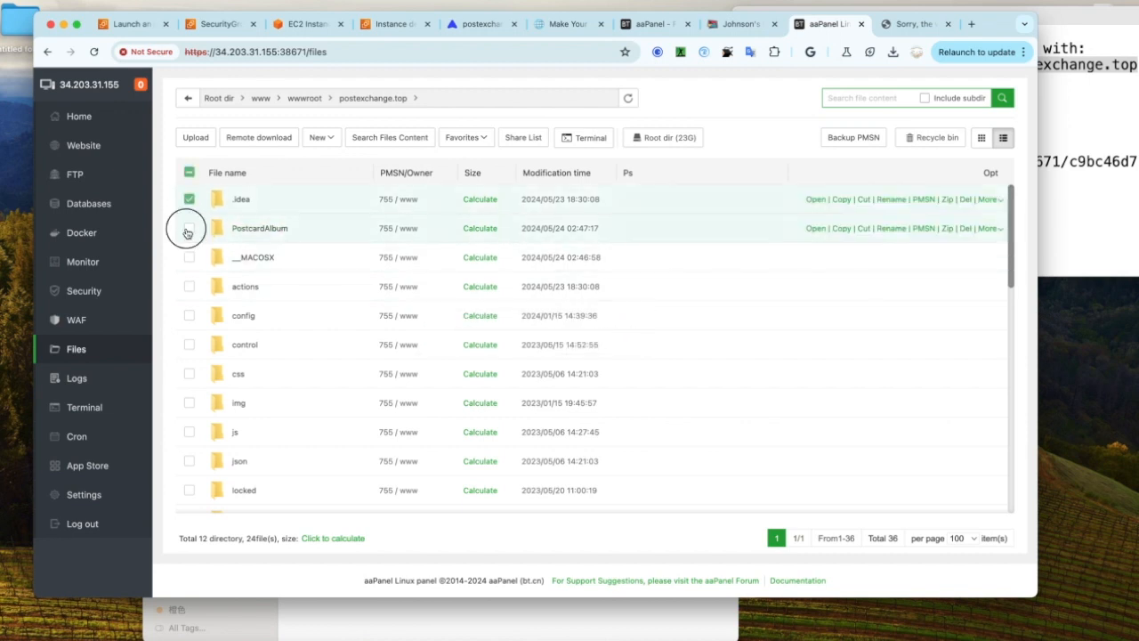
pyautogui.click(189, 257)
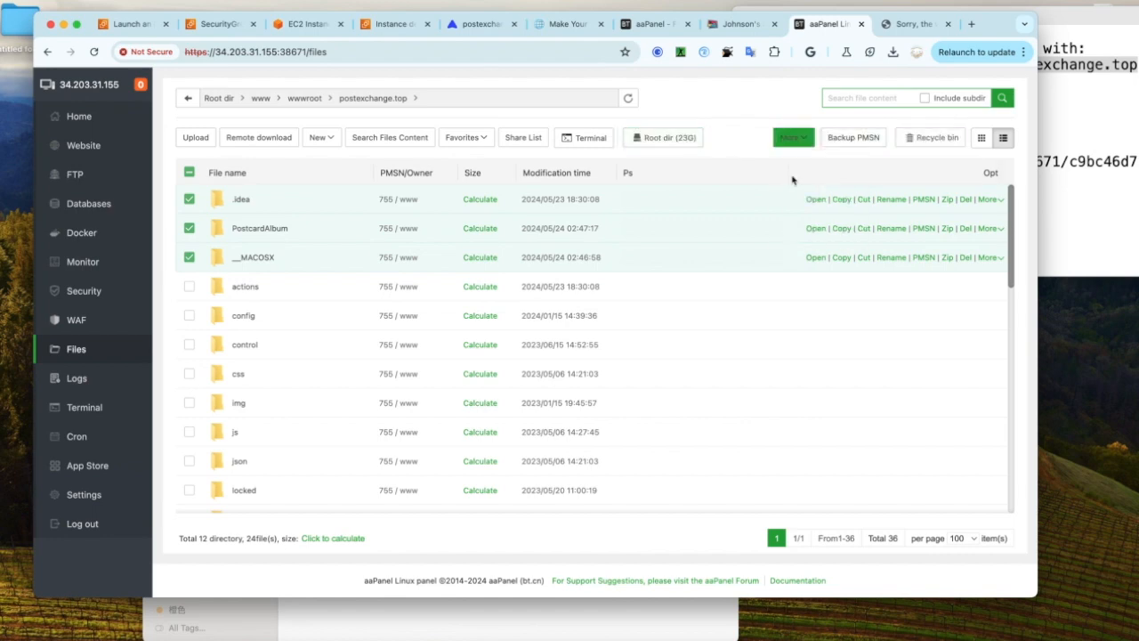
pyautogui.moveTo(792, 139)
pyautogui.click(795, 233)
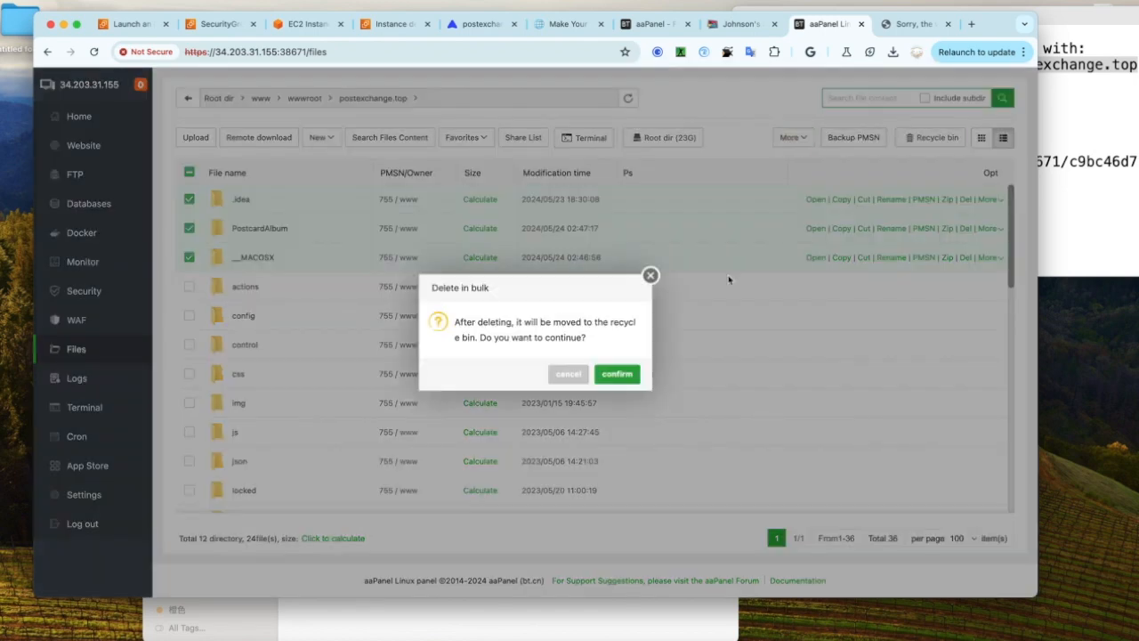
pyautogui.click(616, 374)
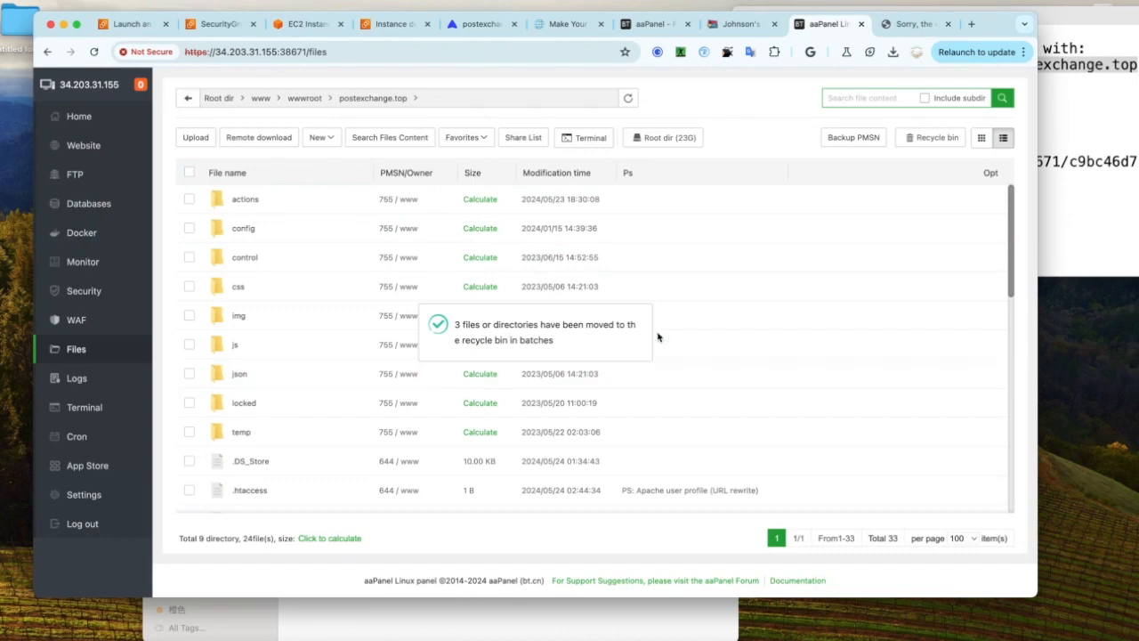
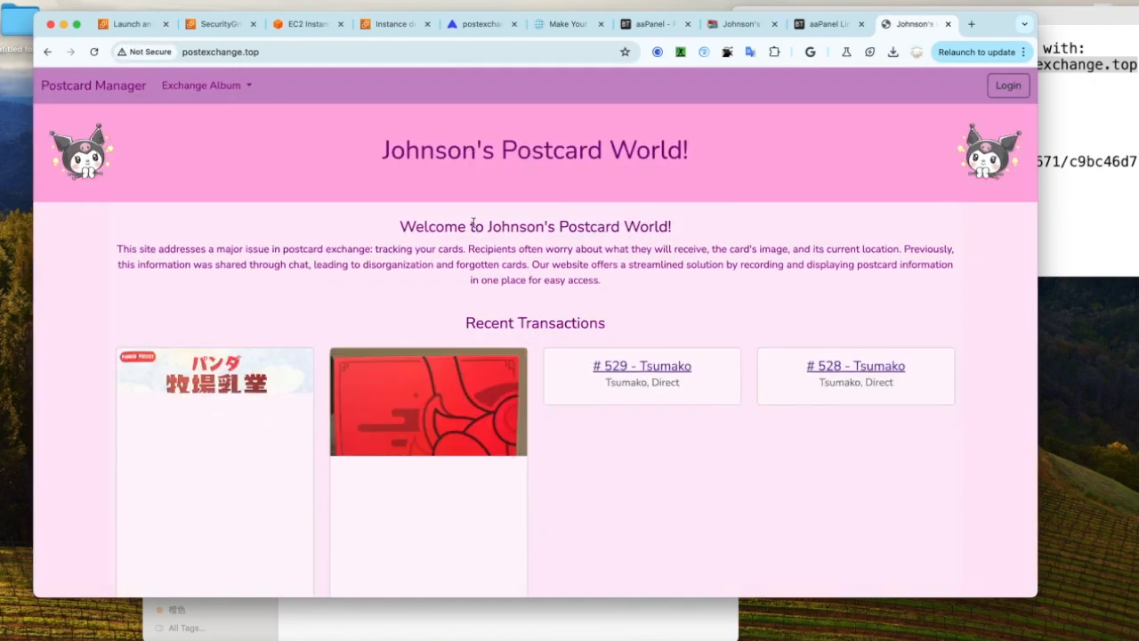
# Go back to aaPanel and open the MySQL Databases page, which lists no databases yet.
pyautogui.click(827, 24)
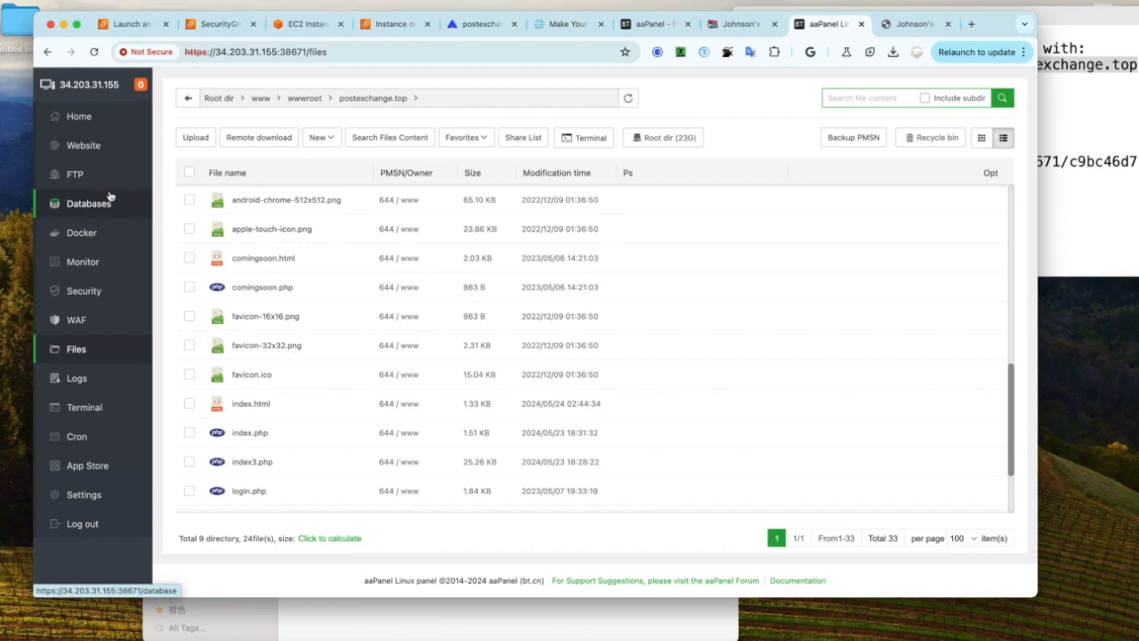
pyautogui.scroll(3, 215, 231)
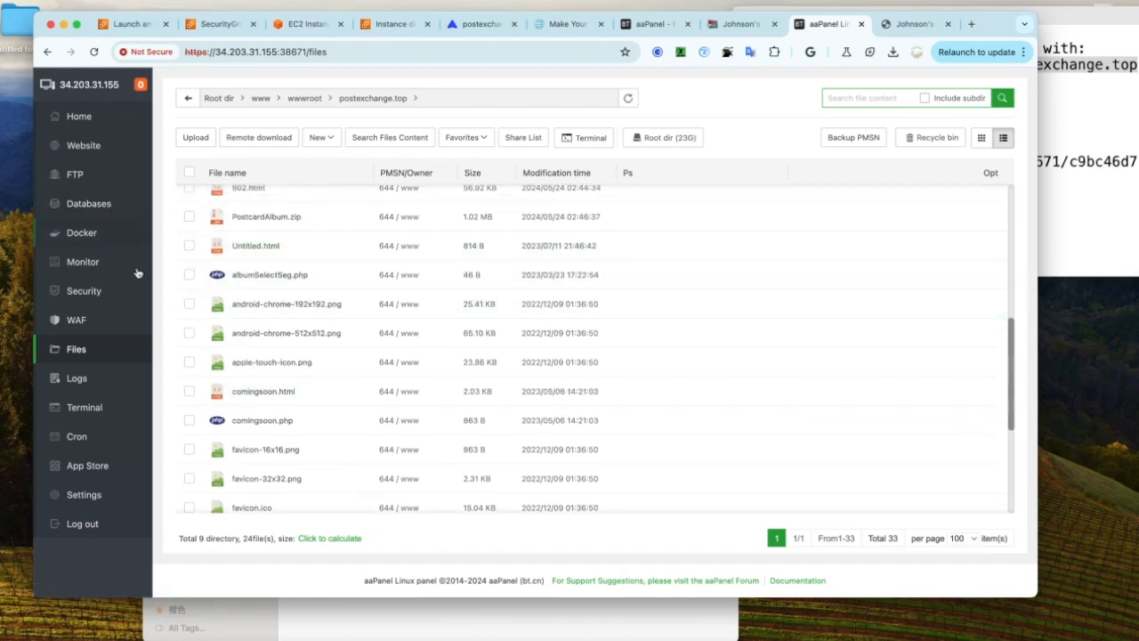
pyautogui.click(119, 217)
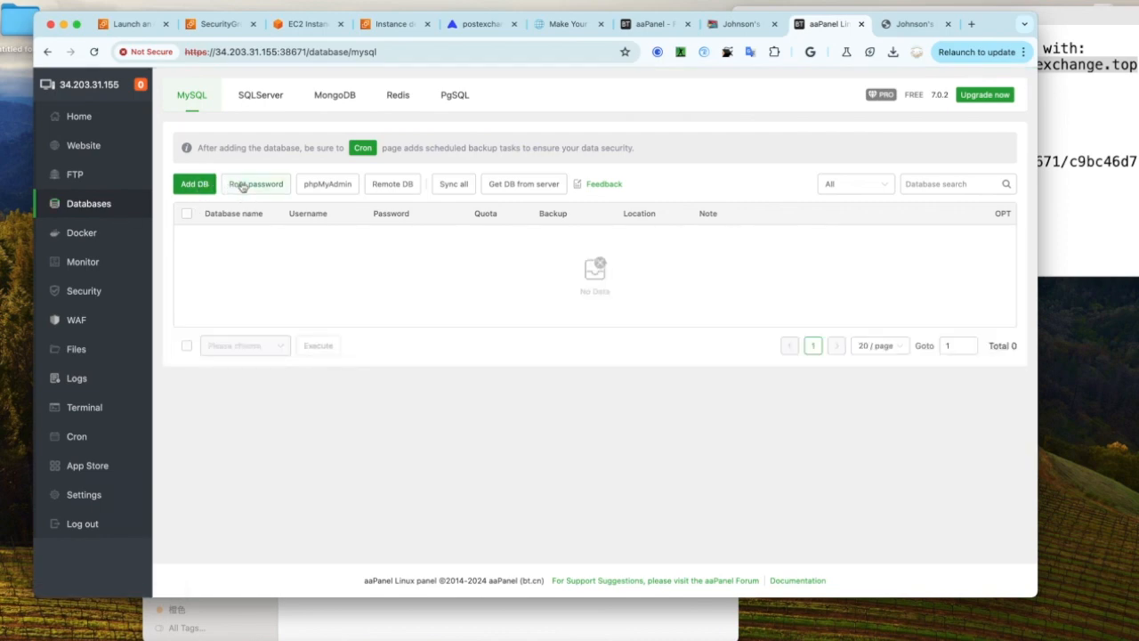
# Copy the generated root password into the notes as both the MySQL root and phpMyAdmin passwords.
pyautogui.click(253, 185)
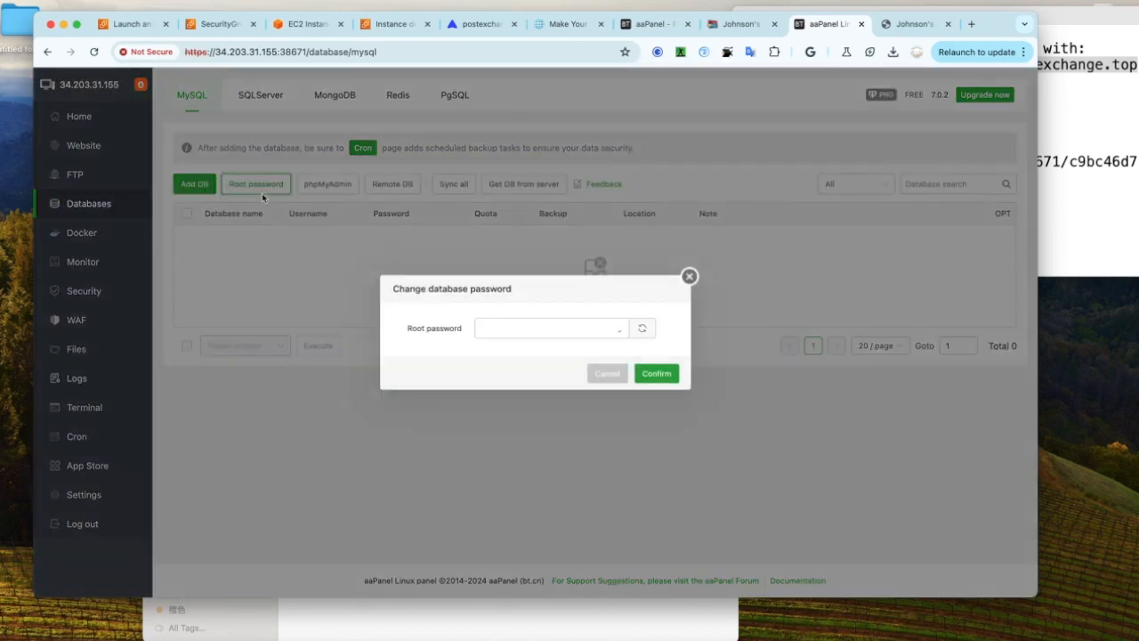
pyautogui.doubleClick(547, 329)
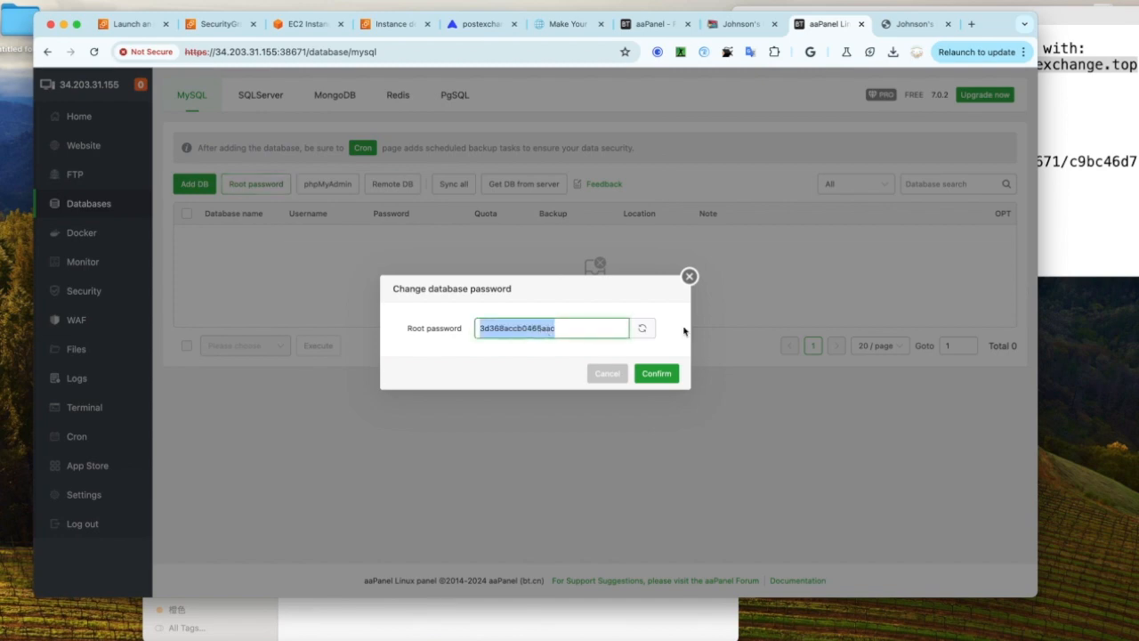
pyautogui.click(1056, 221)
pyautogui.scroll(-2, 921, 242)
pyautogui.click(921, 203)
pyautogui.press('super+v')
pyautogui.click(976, 237)
pyautogui.press('super+v')
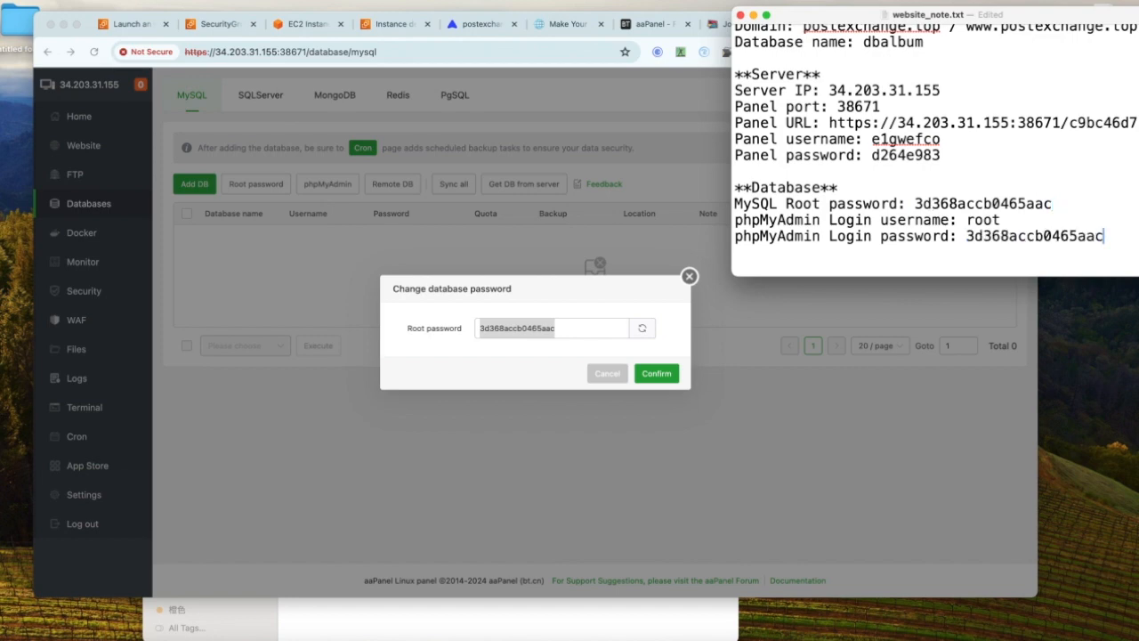
# Close the root password dialog and launch phpMyAdmin in a new tab.
pyautogui.click(687, 285)
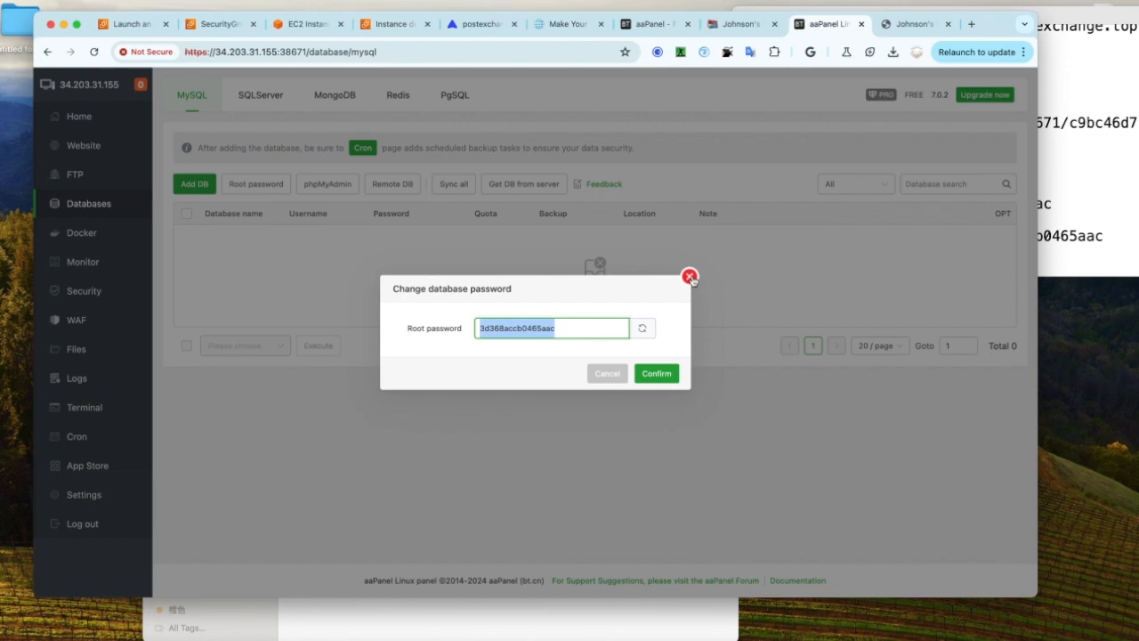
pyautogui.click(690, 277)
pyautogui.click(320, 185)
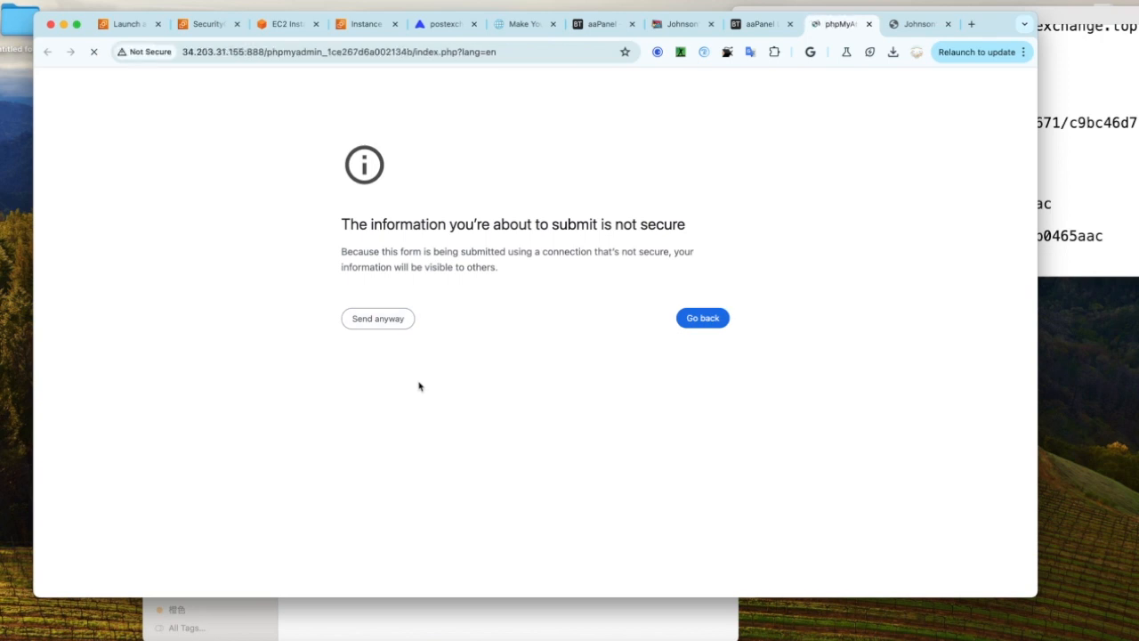
# Log into phpMyAdmin as root with the password from the notes, letting Chrome save the login.
pyautogui.click(527, 292)
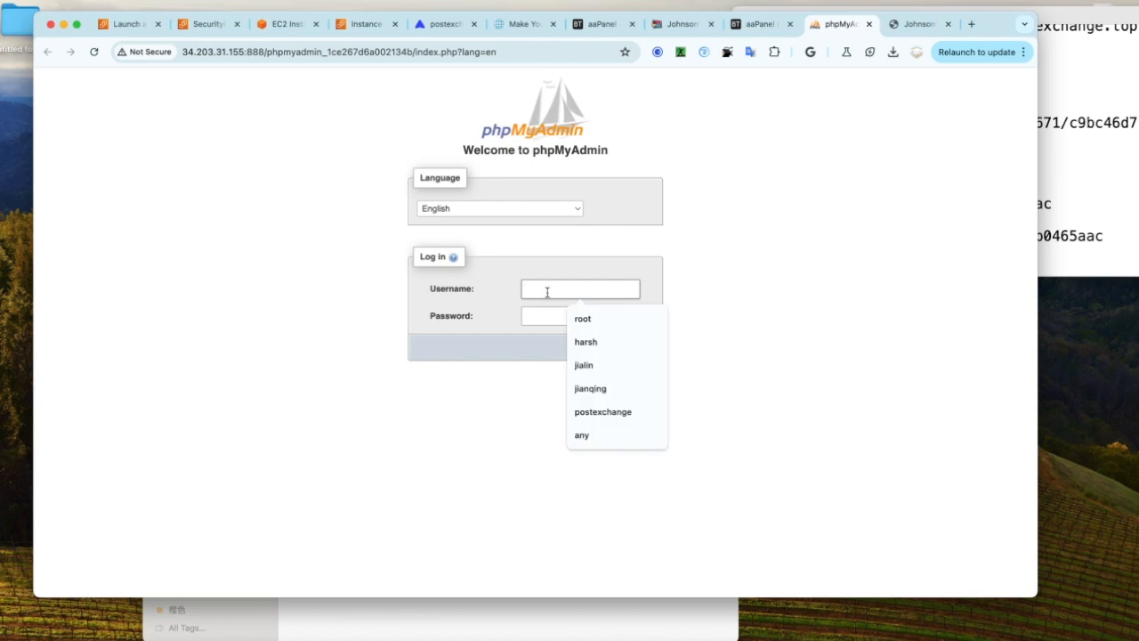
pyautogui.click(585, 317)
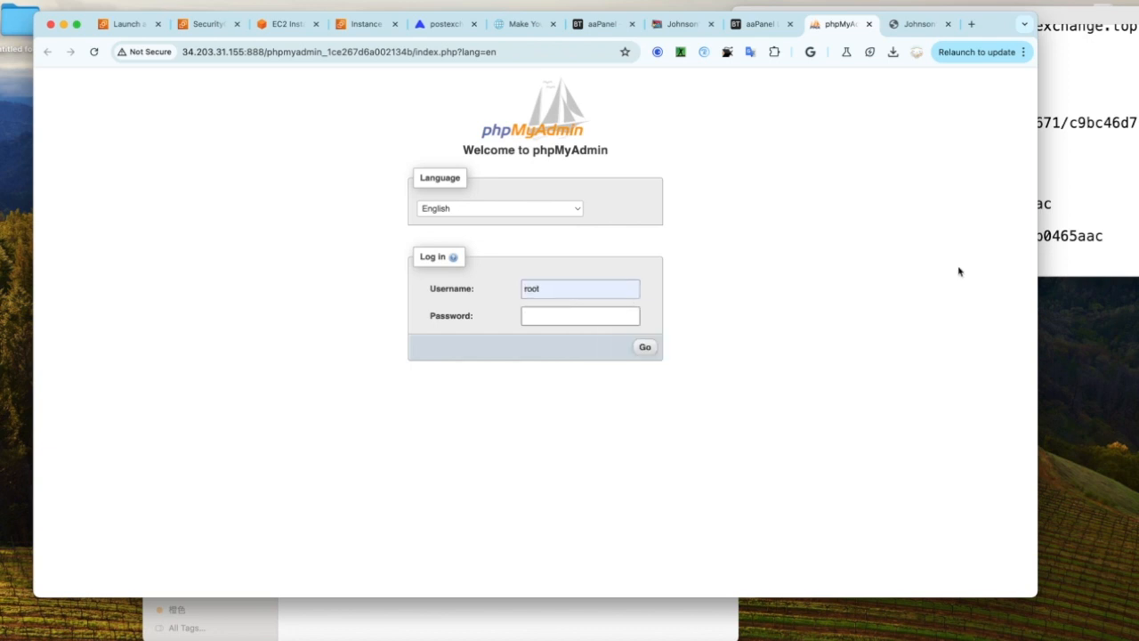
pyautogui.click(1067, 220)
pyautogui.doubleClick(1012, 236)
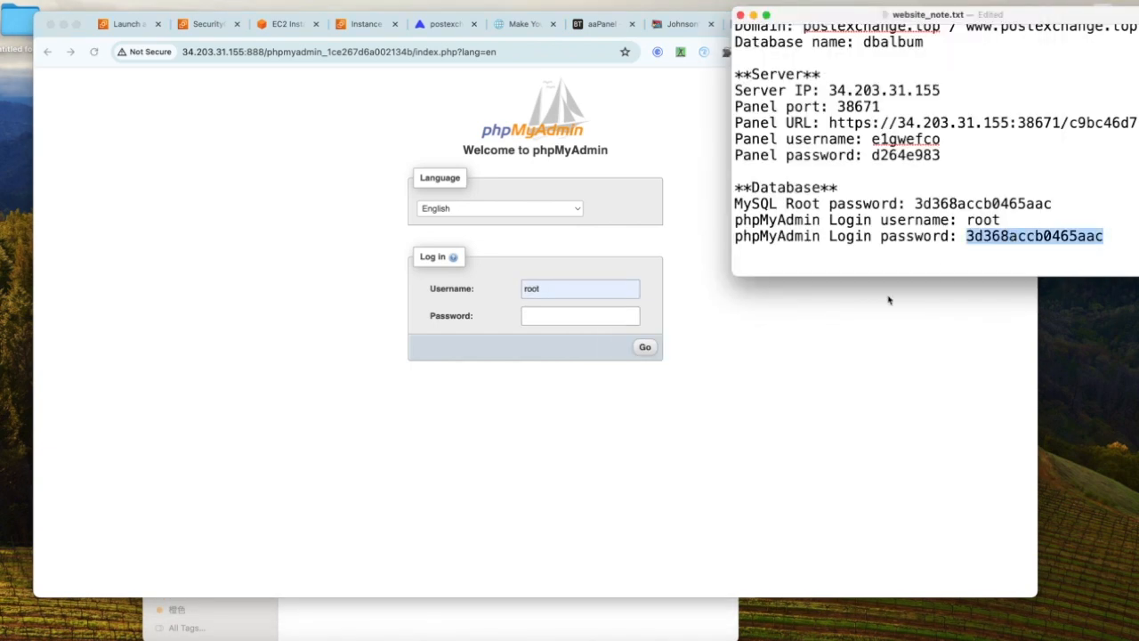
pyautogui.click(542, 316)
pyautogui.press('super+v')
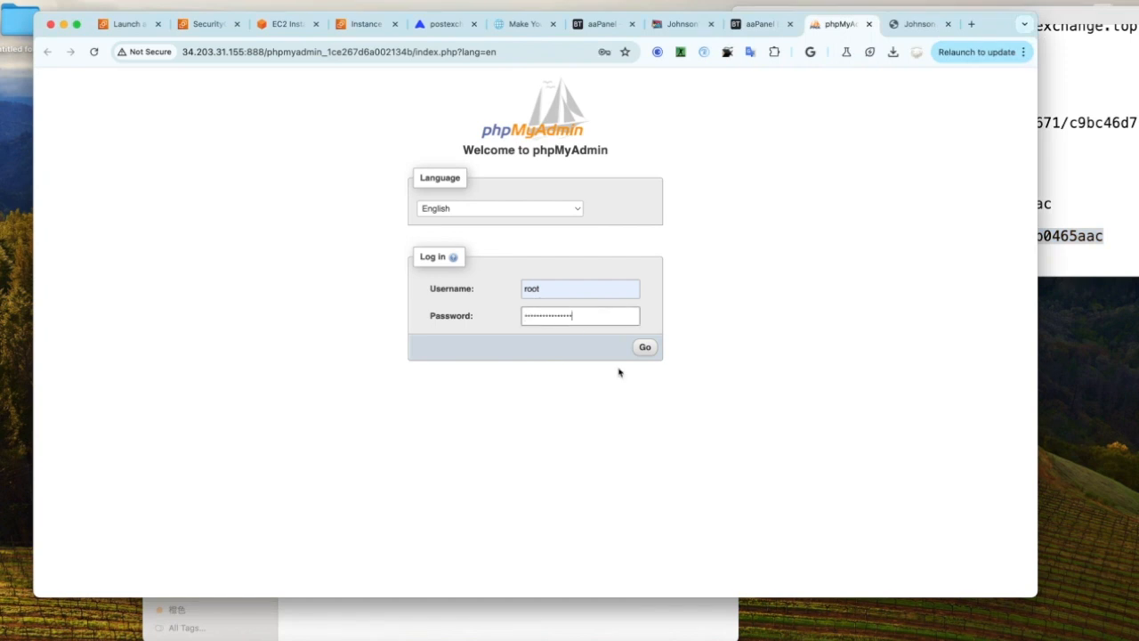
pyautogui.click(646, 348)
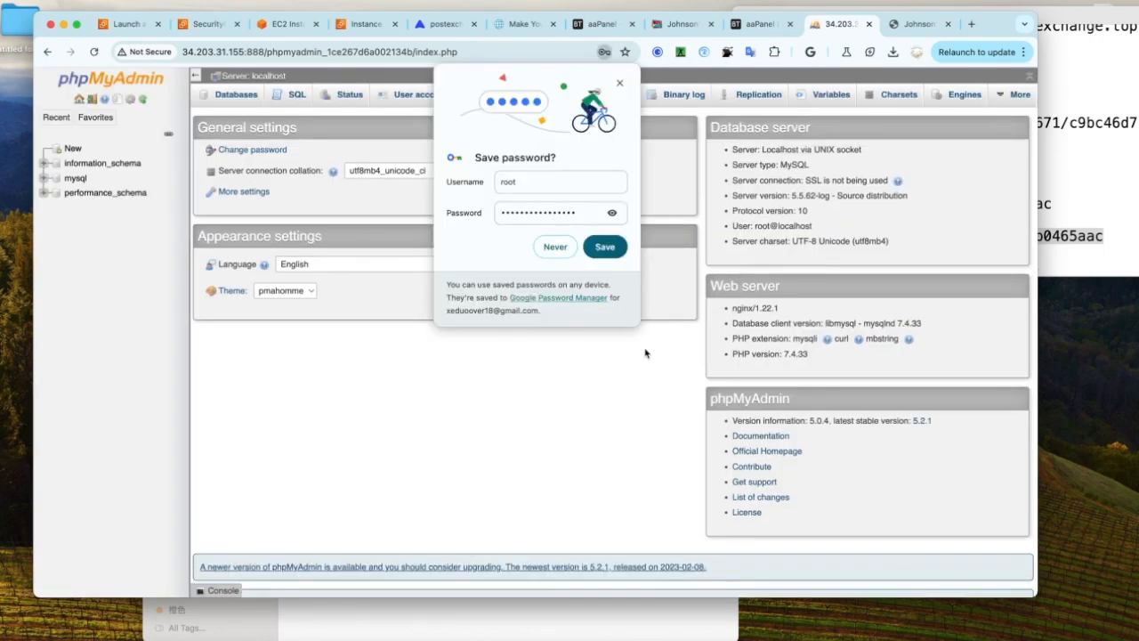
pyautogui.click(614, 247)
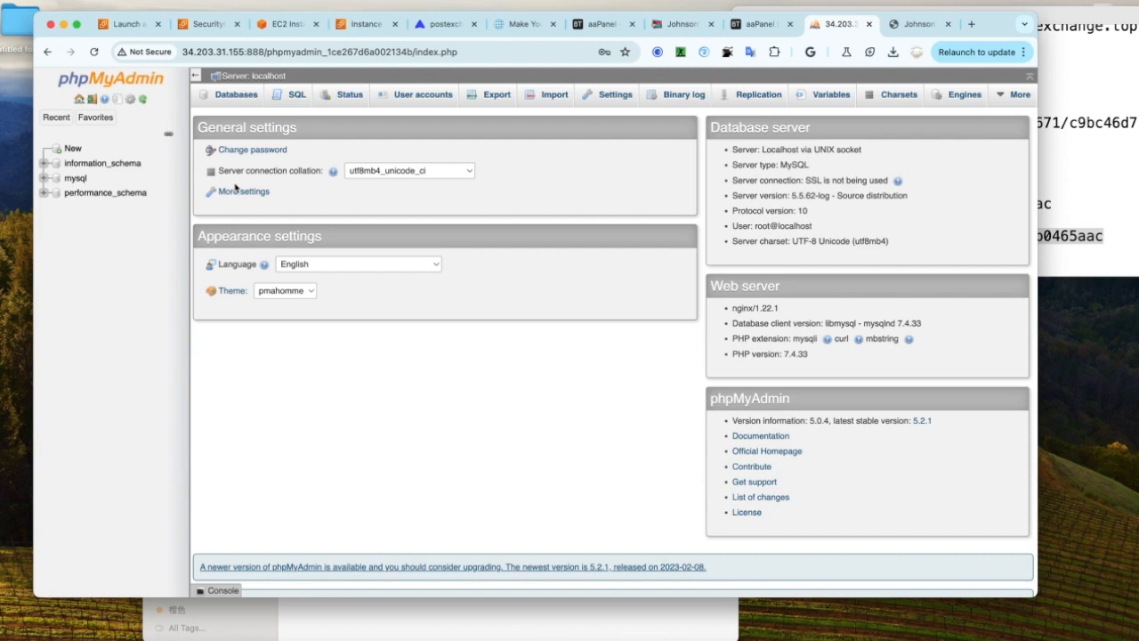
# Create a new database named pcalbum, changing the notes' database name from dbalbum to pcalbum.
pyautogui.click(73, 149)
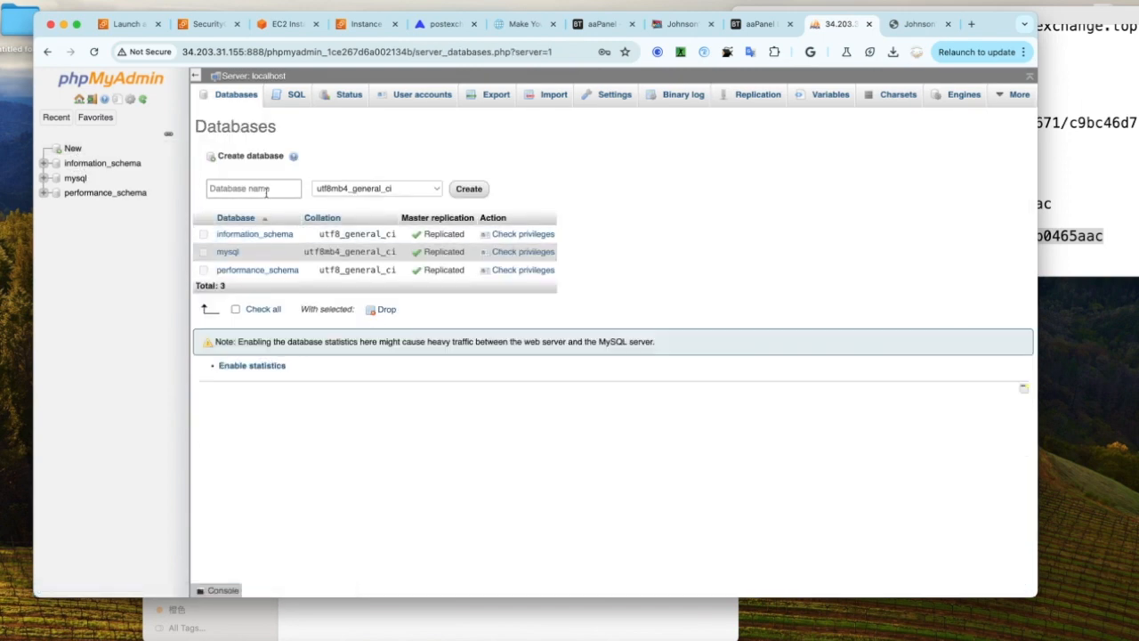
pyautogui.click(265, 193)
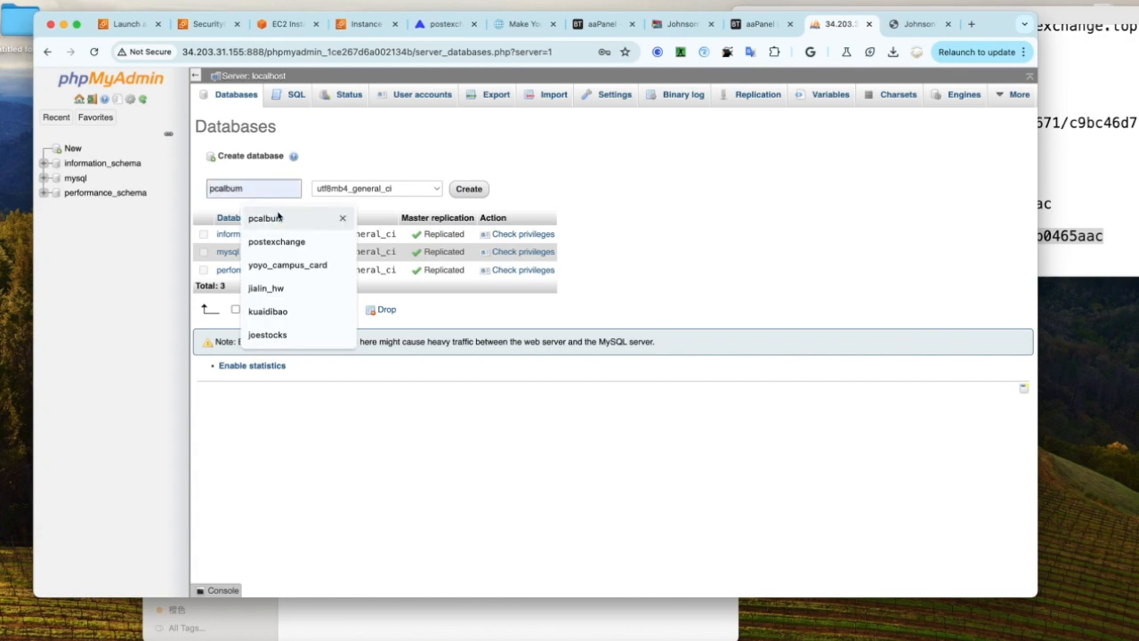
pyautogui.click(278, 217)
pyautogui.click(1105, 165)
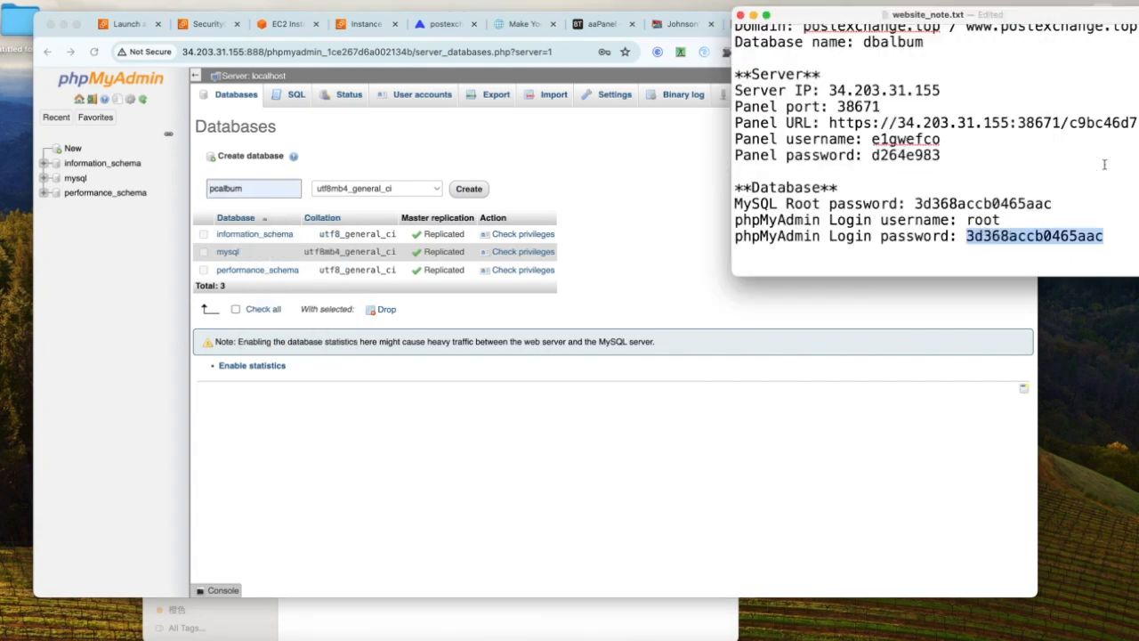
pyautogui.scroll(2, 881, 65)
pyautogui.doubleClick(895, 83)
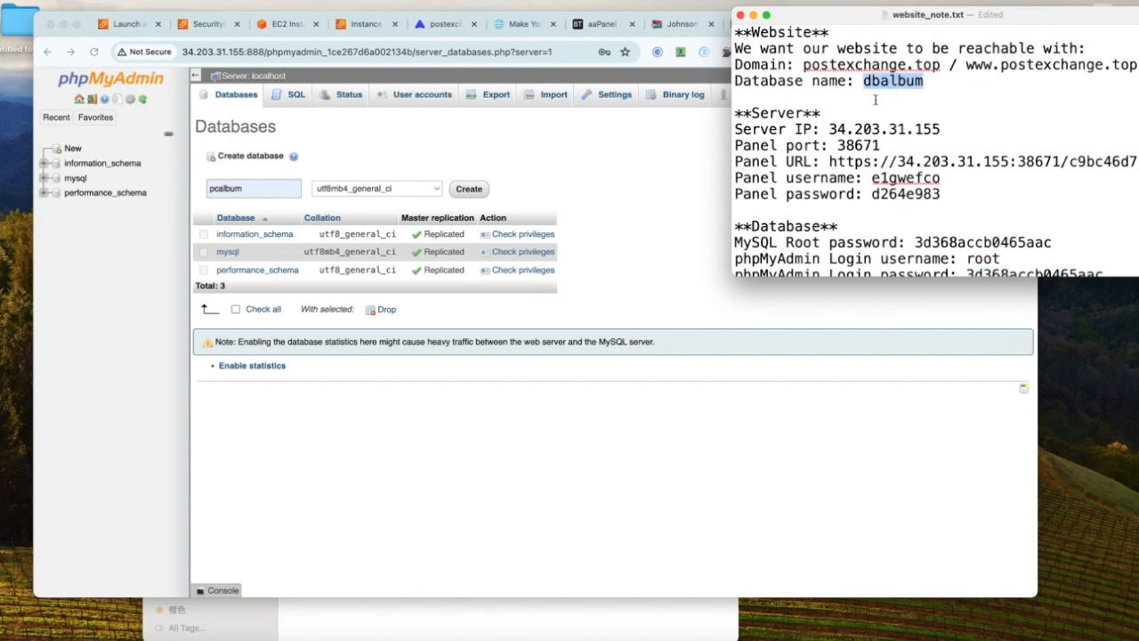
pyautogui.write('pcalbum')
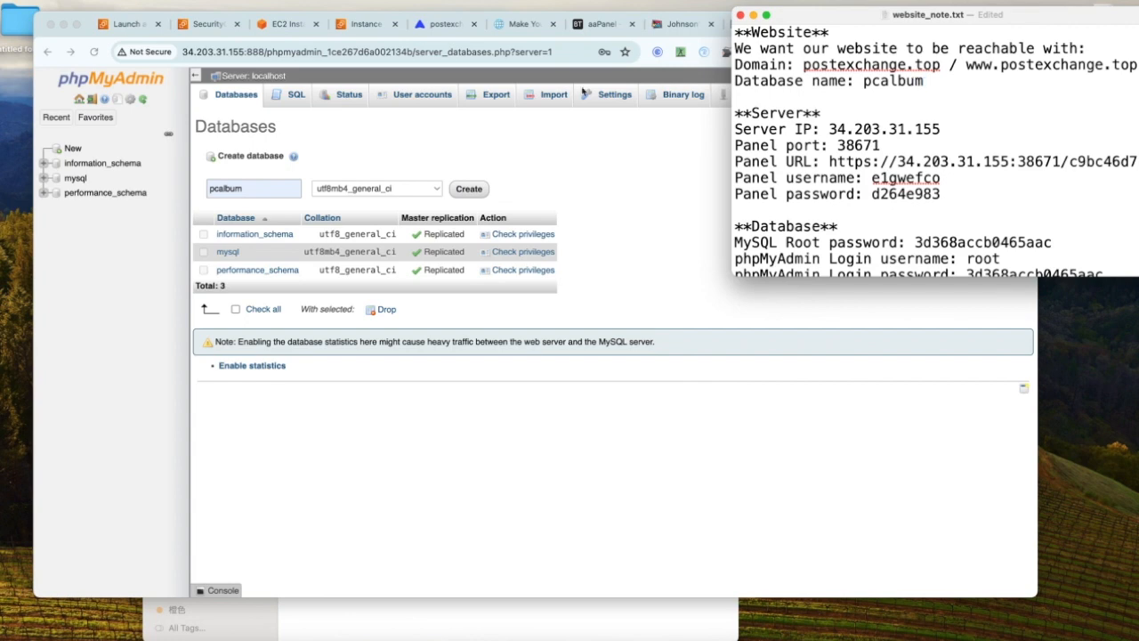
pyautogui.click(578, 171)
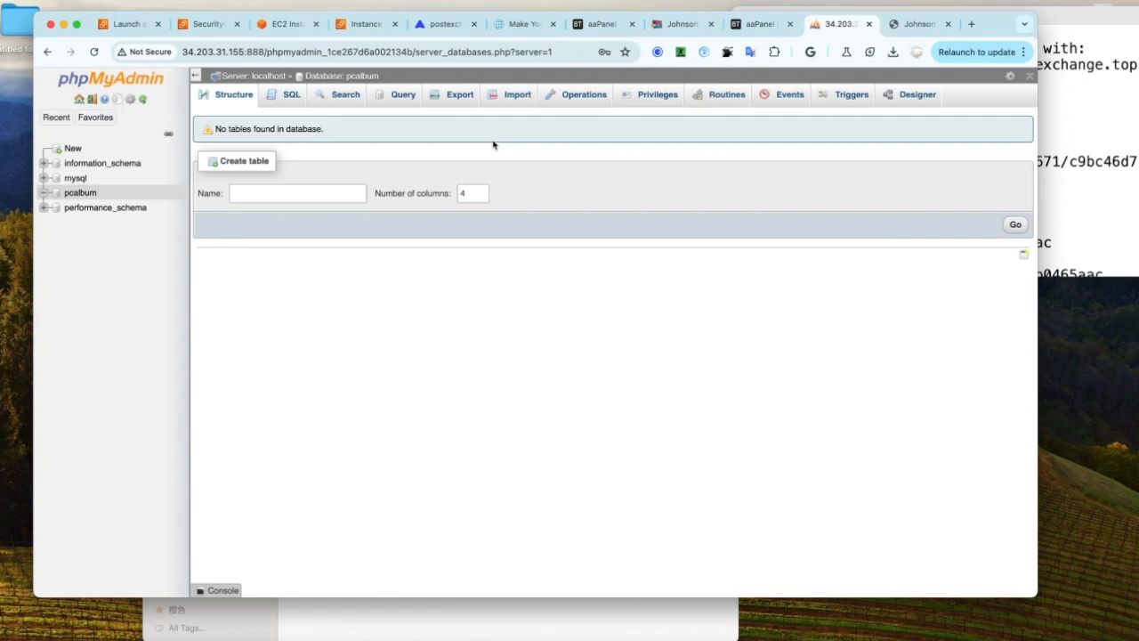
# Import pcalbum.sql from the desktop into pcalbum and view its 14 tables in Structure.
pyautogui.click(509, 98)
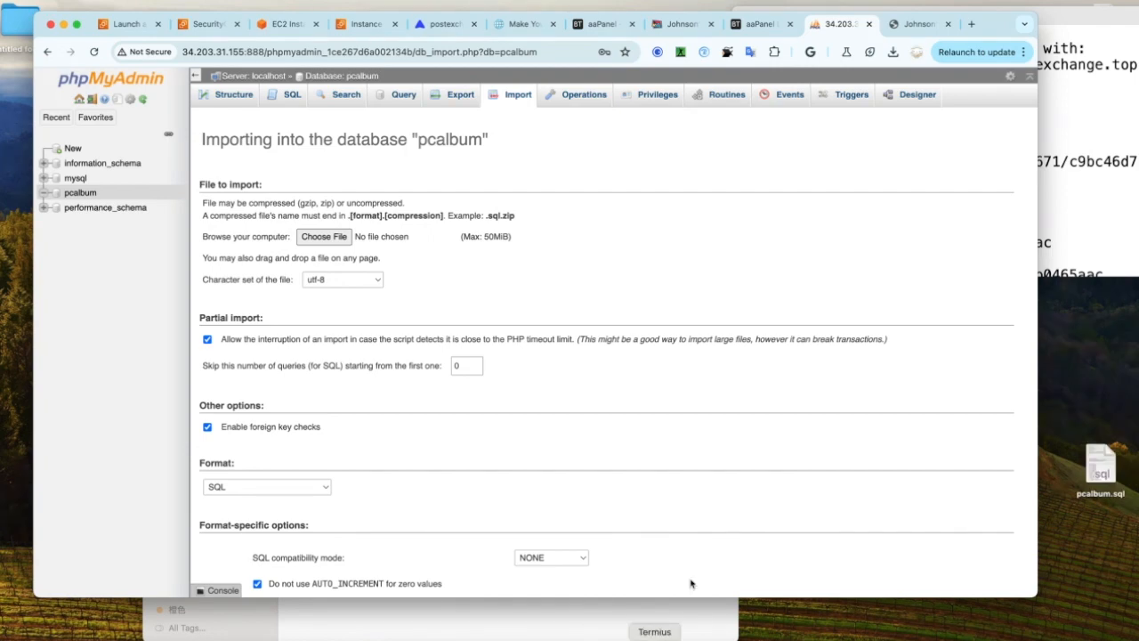
pyautogui.click(1106, 469)
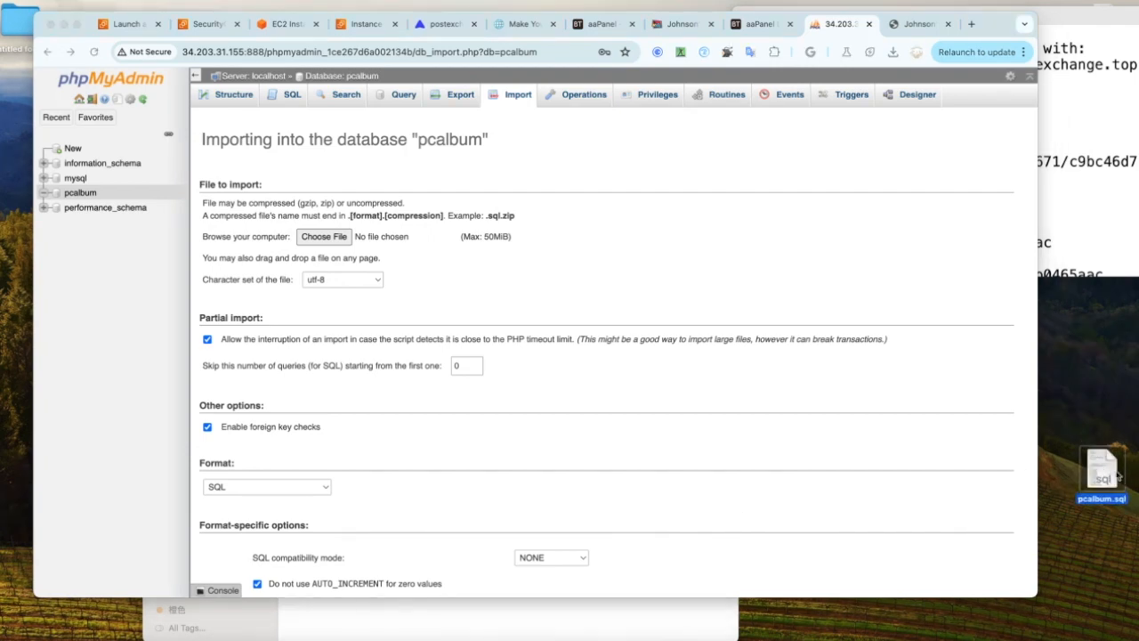
pyautogui.moveTo(1113, 478); pyautogui.dragTo(497, 314)
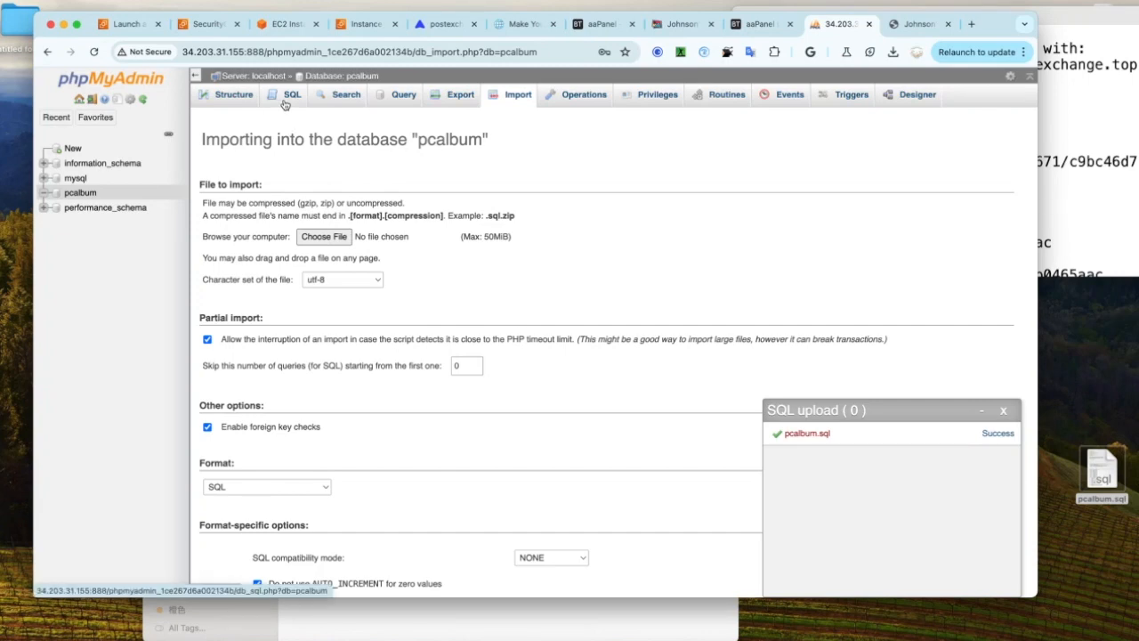
pyautogui.click(234, 100)
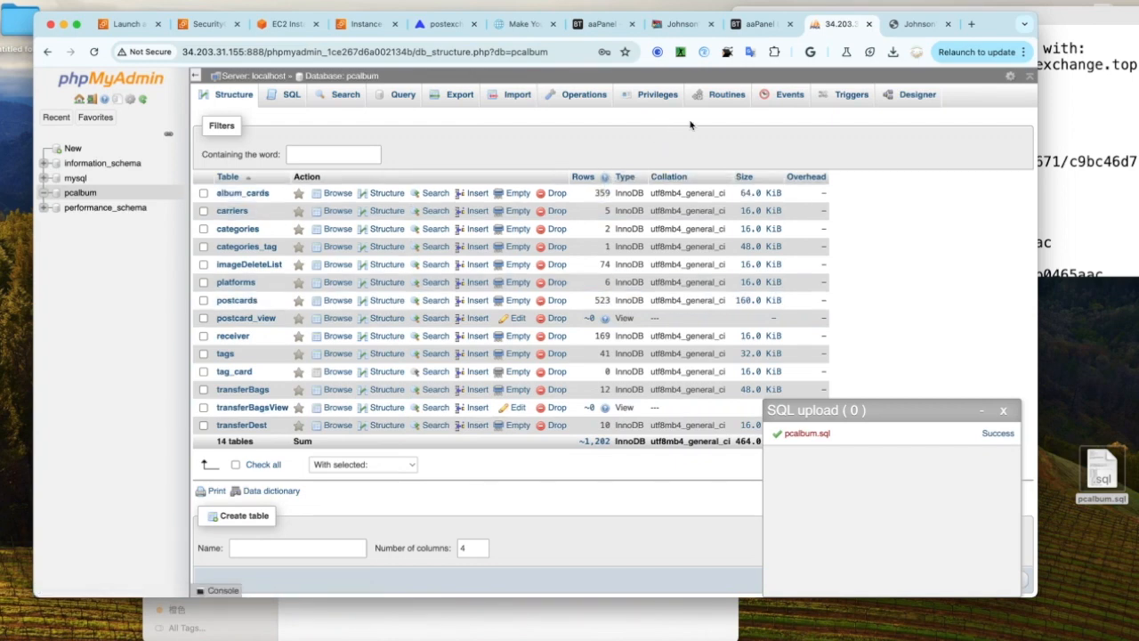
# Start a new user account myapp1 for pcalbum with a generated strong password.
pyautogui.click(636, 105)
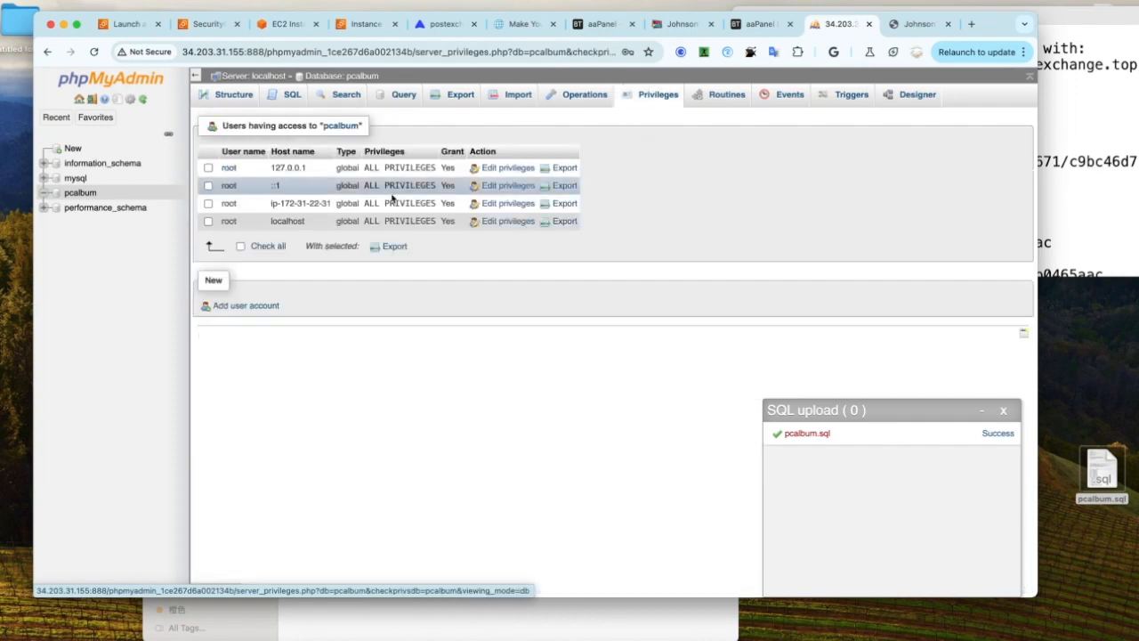
pyautogui.click(256, 306)
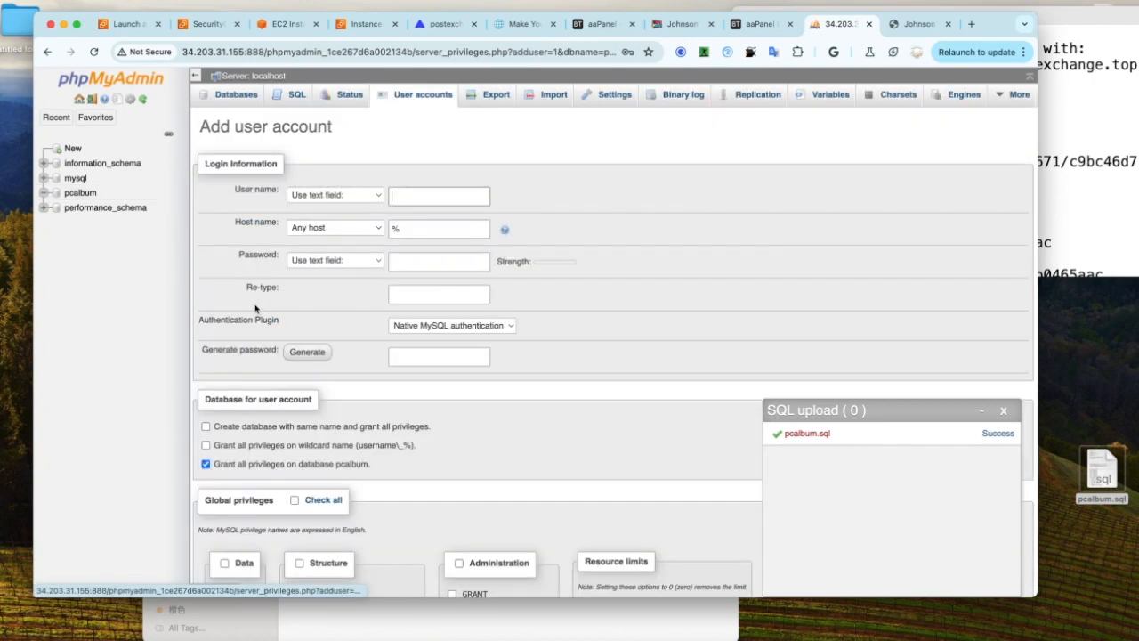
pyautogui.click(434, 195)
pyautogui.write('myapp1')
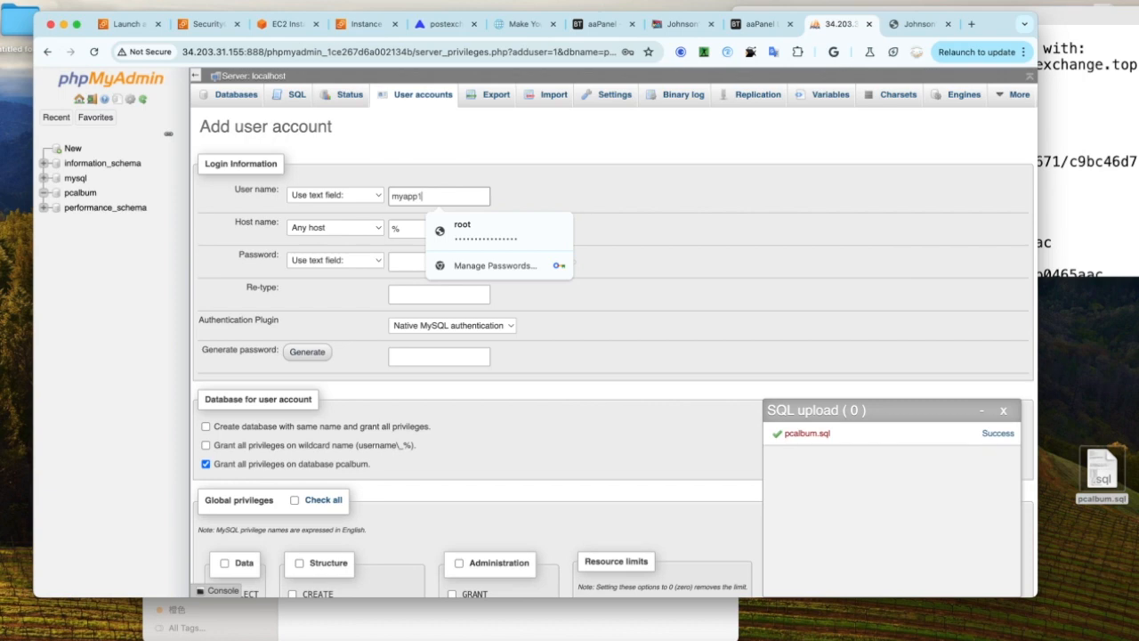
pyautogui.click(589, 192)
pyautogui.click(412, 199)
pyautogui.click(307, 351)
pyautogui.doubleClick(451, 356)
pyautogui.press('super+c')
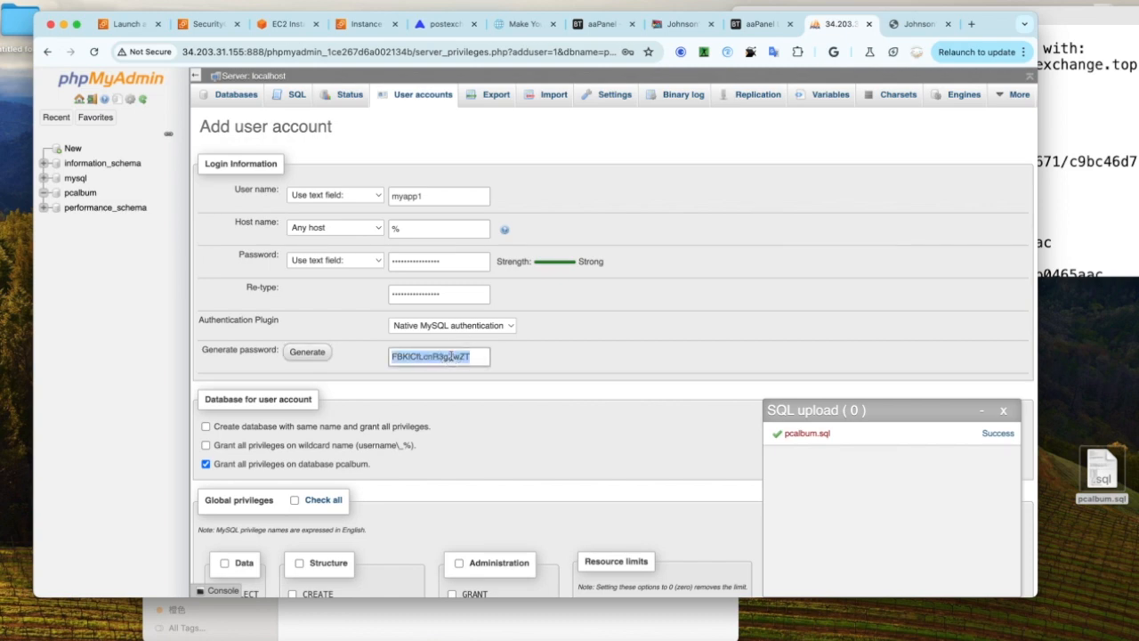
# Record 'App db username: myapp1' and the generated 'App db password' in the notes.
pyautogui.click(1059, 116)
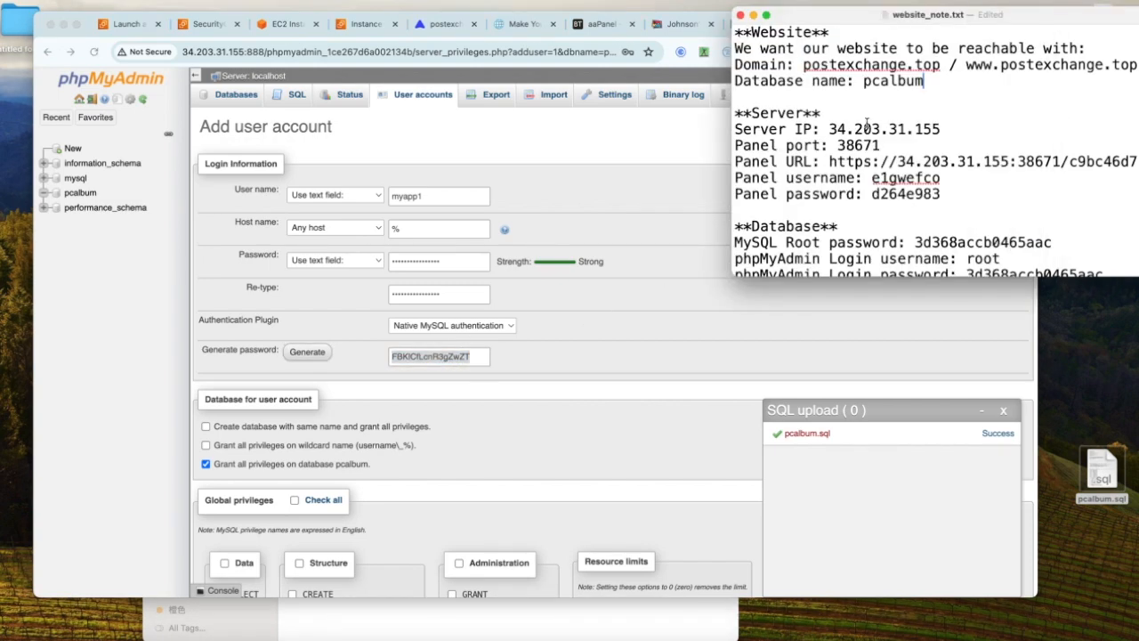
pyautogui.scroll(1, 924, 89)
pyautogui.write('App db')
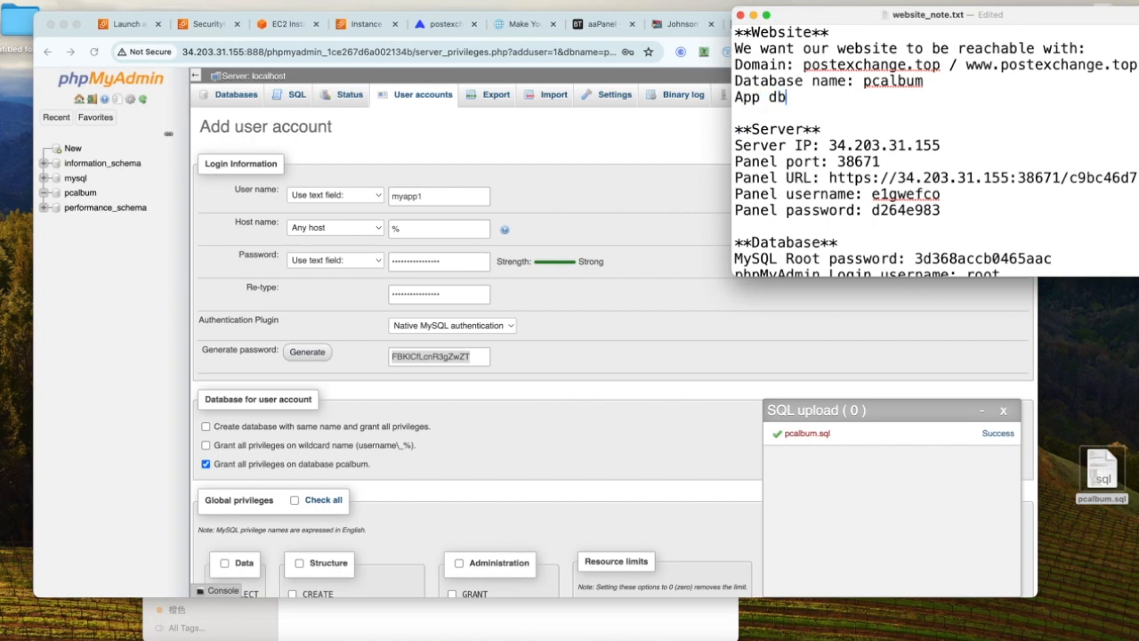
pyautogui.write(' username: myapp1')
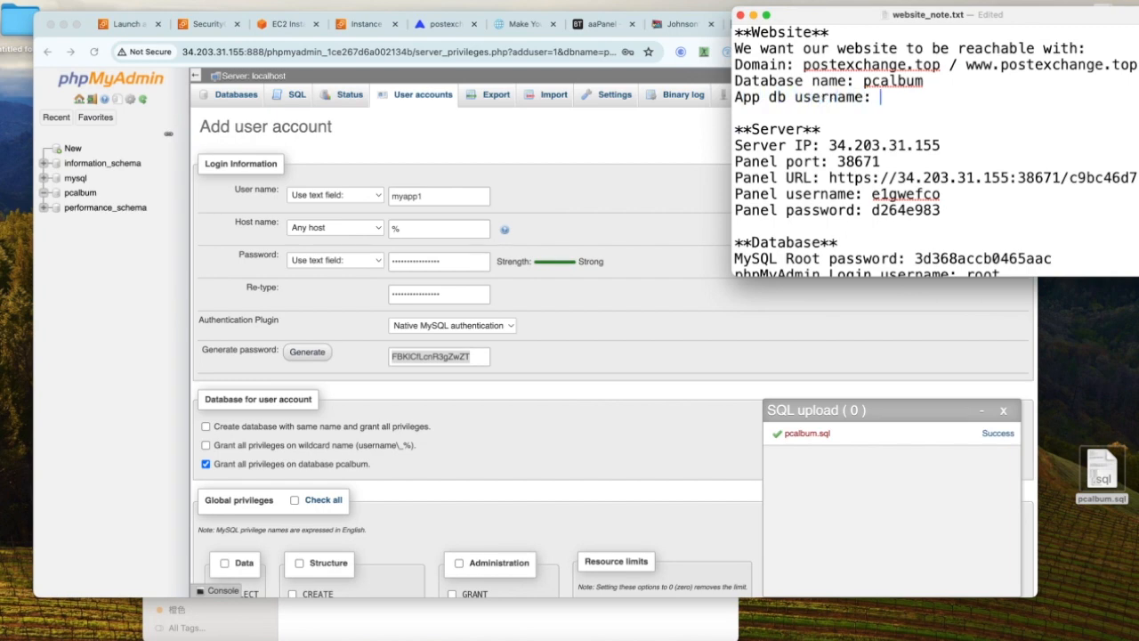
pyautogui.press('Return')
pyautogui.write('App db password:')
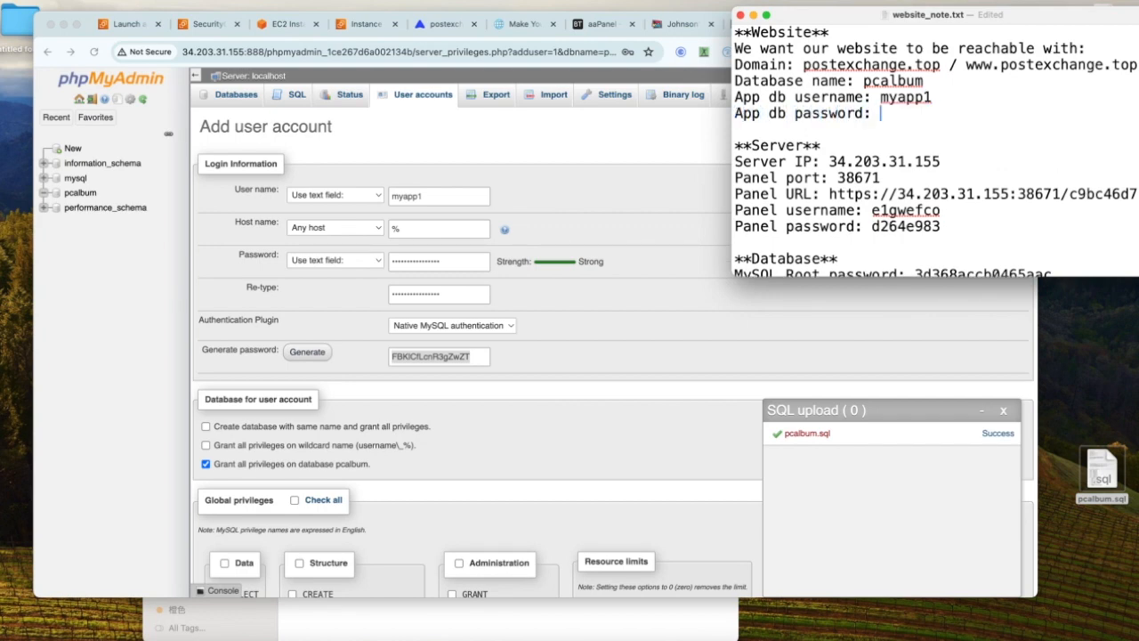
pyautogui.press('super+v')
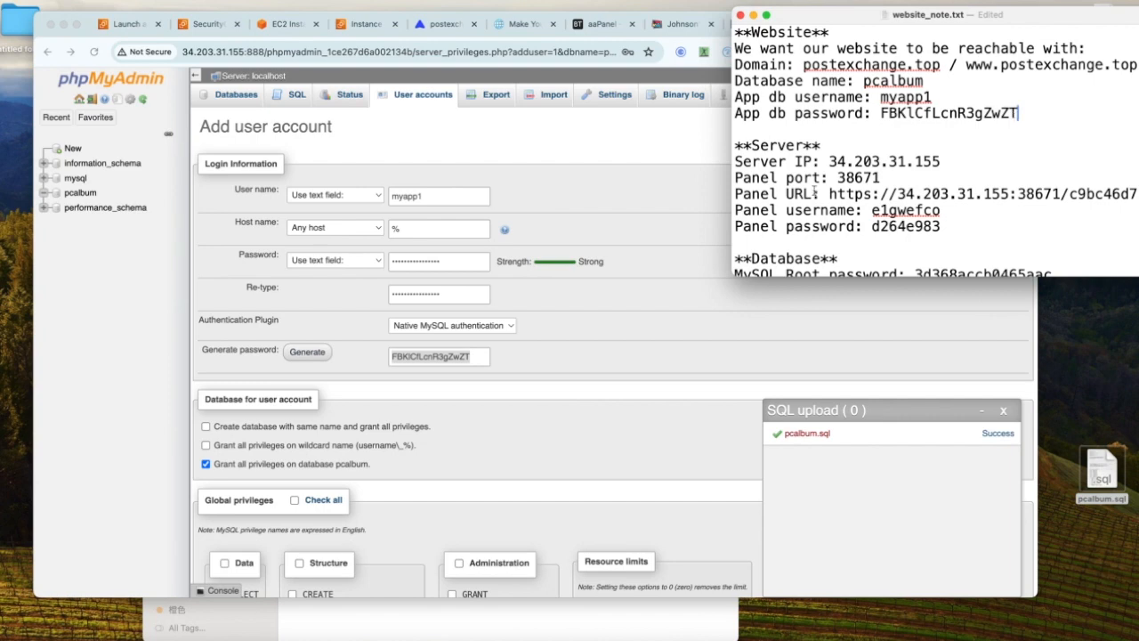
# Finish adding the user with all privileges on pcalbum, then return to aaPanel.
pyautogui.click(549, 378)
pyautogui.scroll(-1, 549, 377)
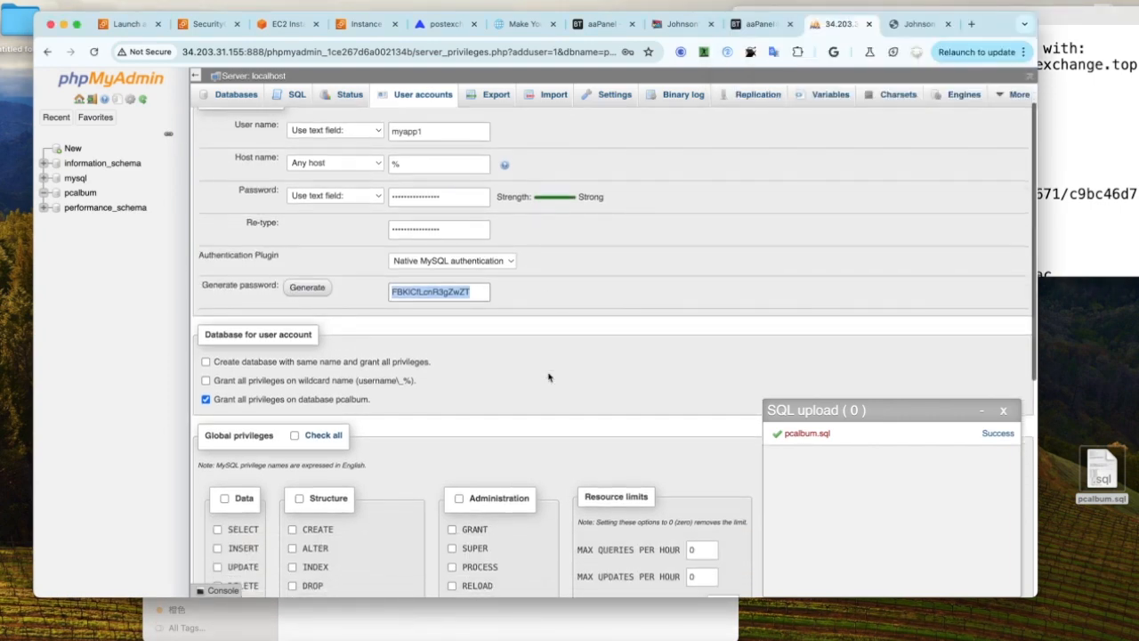
pyautogui.scroll(-7, 549, 356)
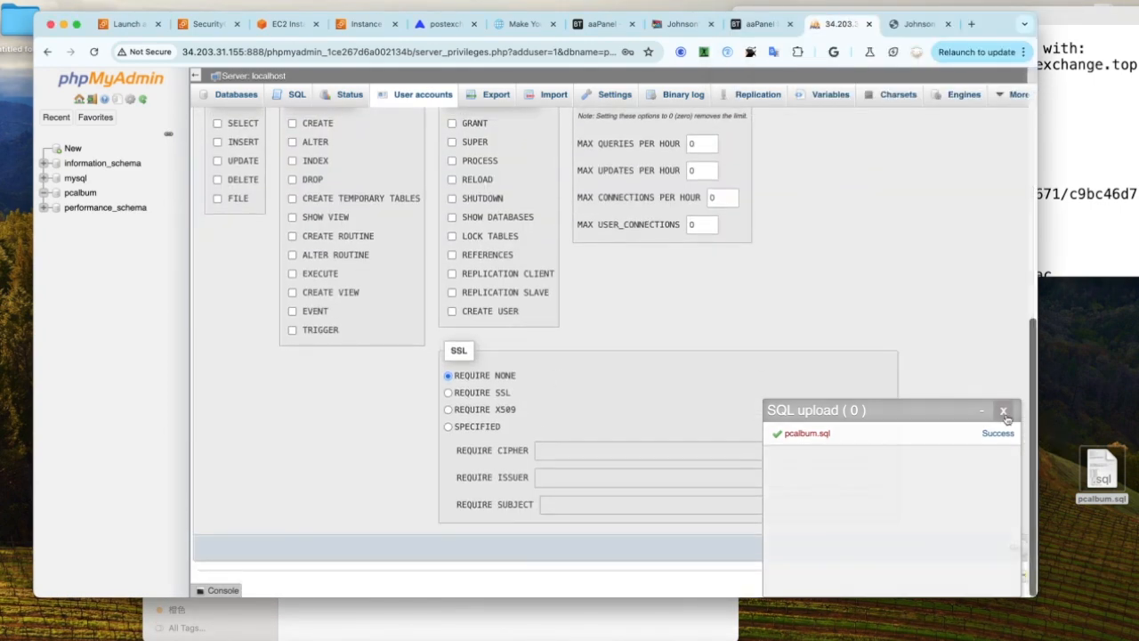
pyautogui.click(1003, 410)
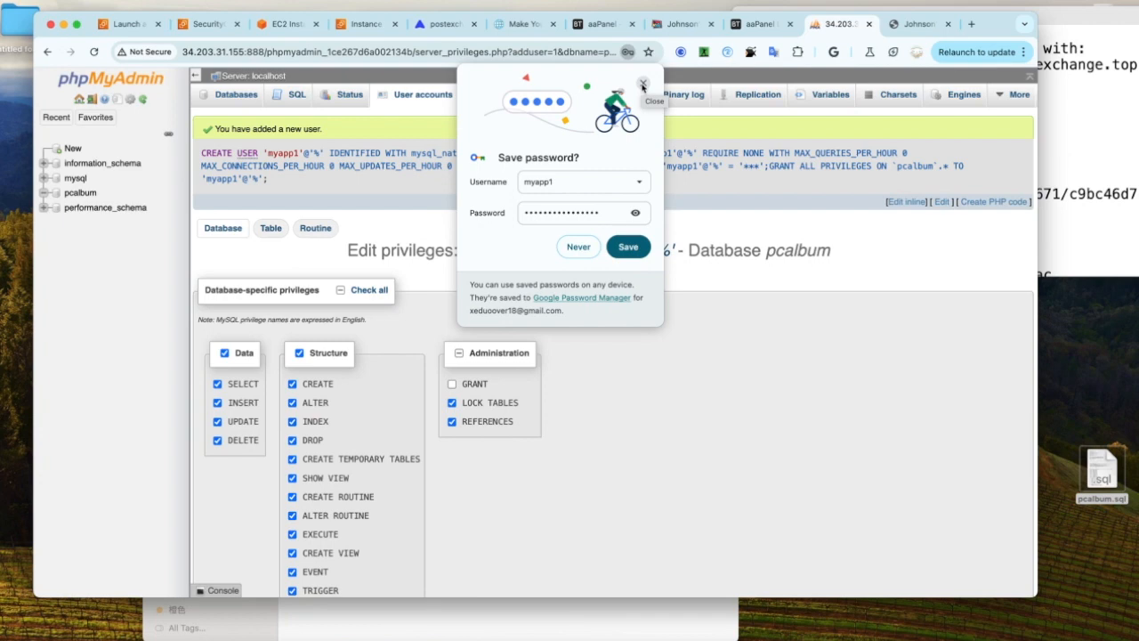
pyautogui.click(642, 86)
pyautogui.click(683, 25)
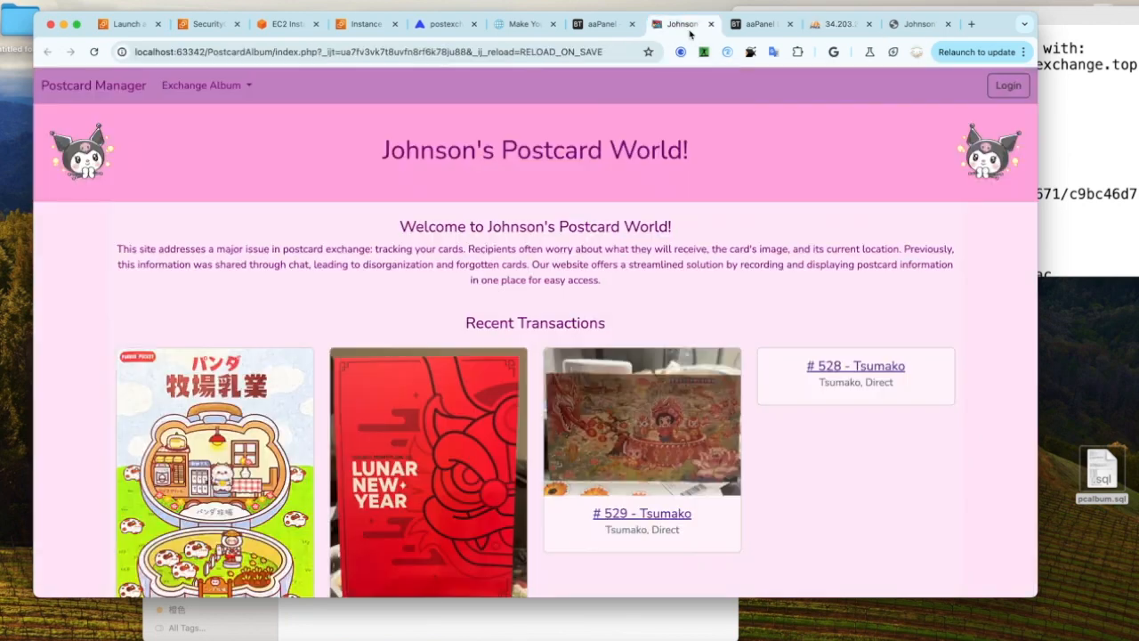
pyautogui.click(757, 25)
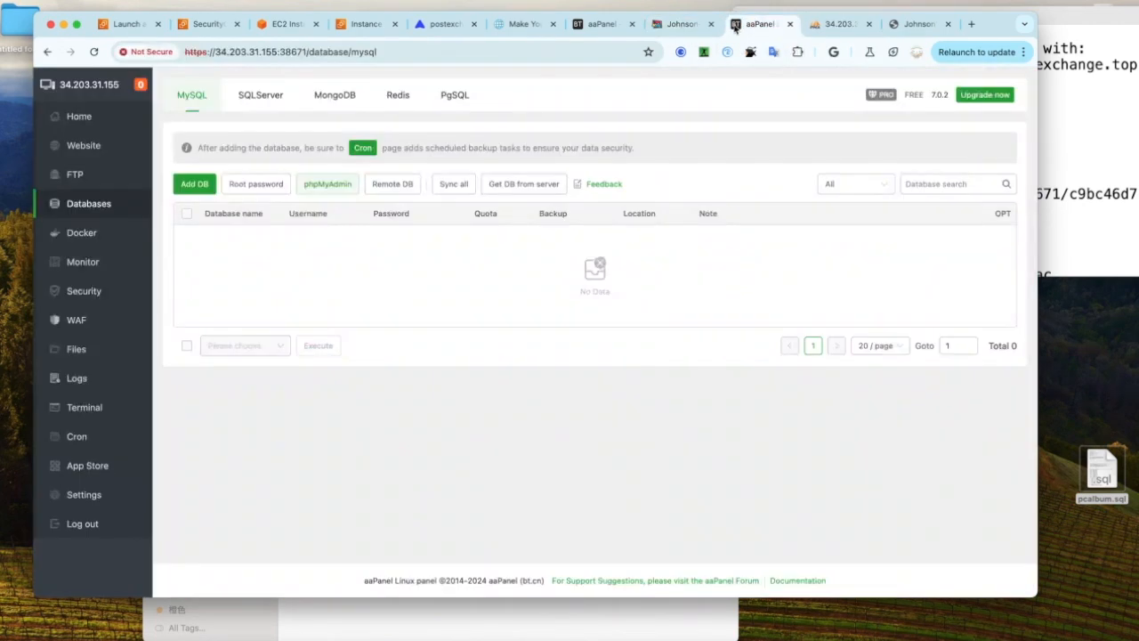
# From postexchange.top's document root, open config/classes/DBAccess.php in the online text editor.
pyautogui.click(93, 154)
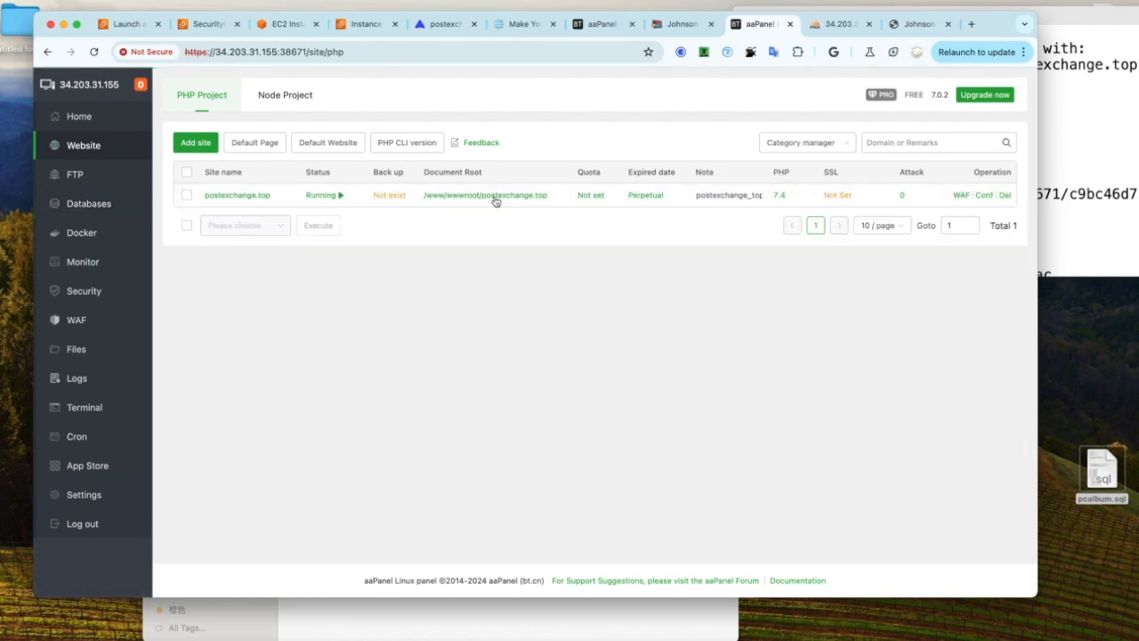
pyautogui.click(496, 196)
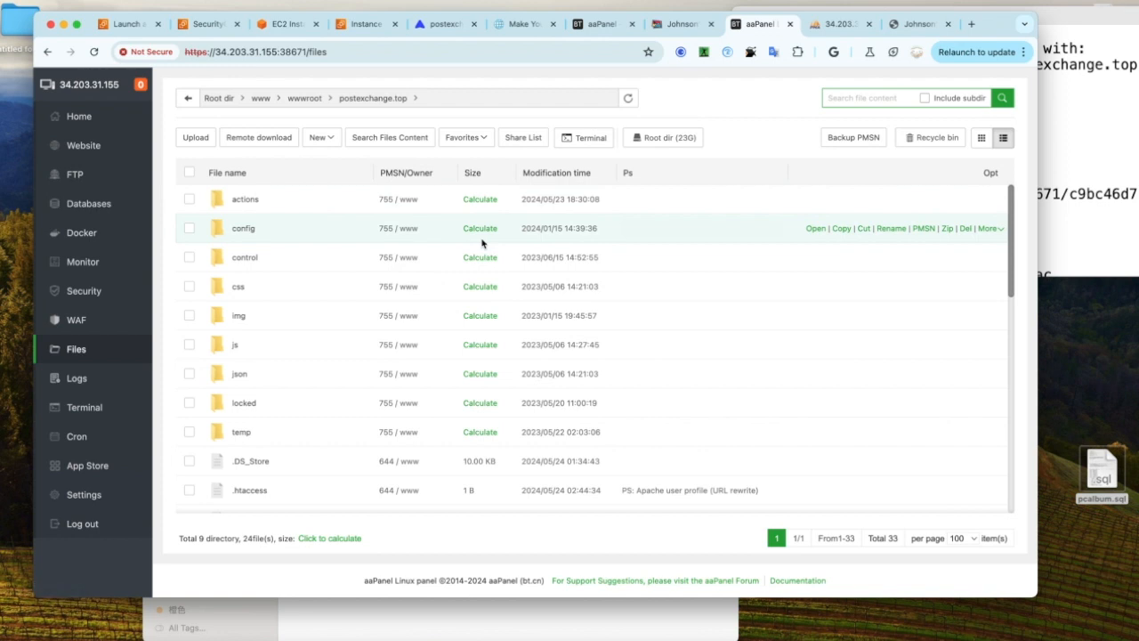
pyautogui.doubleClick(296, 230)
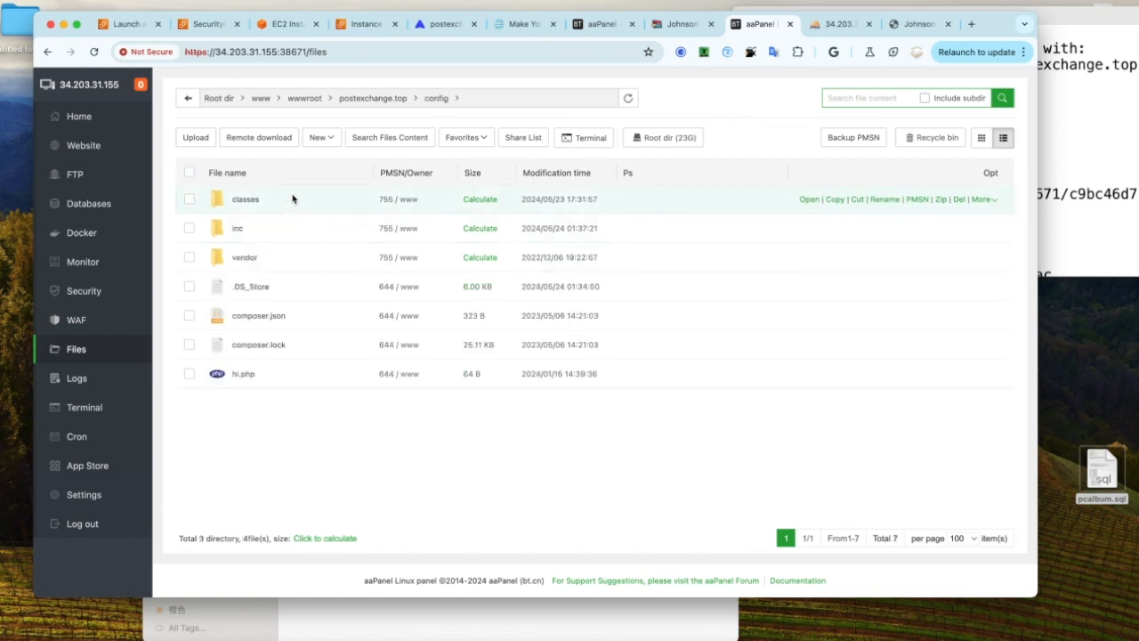
pyautogui.doubleClick(294, 201)
pyautogui.doubleClick(296, 258)
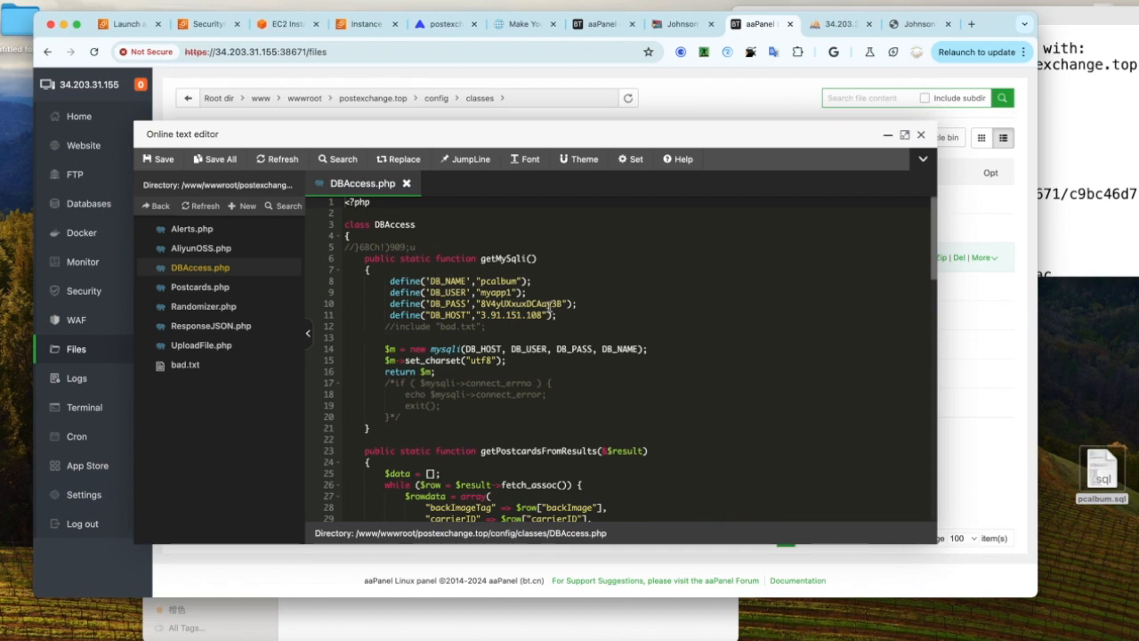
# Set DB_NAME on line 8 of DBAccess.php to pcalbum, copied from the notes.
pyautogui.click(1103, 189)
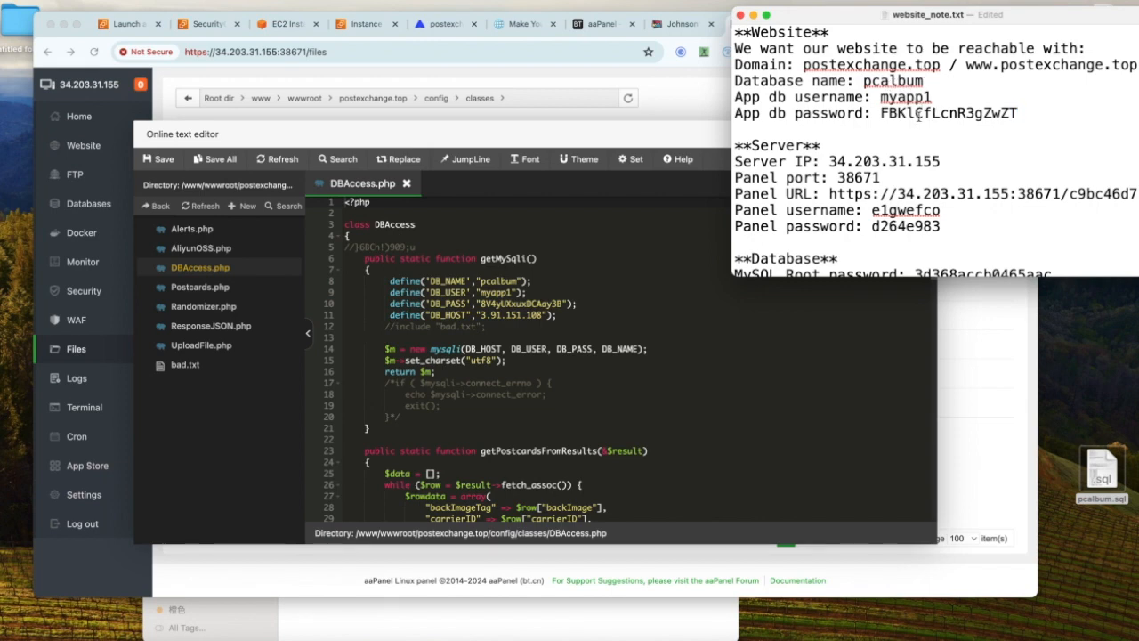
pyautogui.click(785, 408)
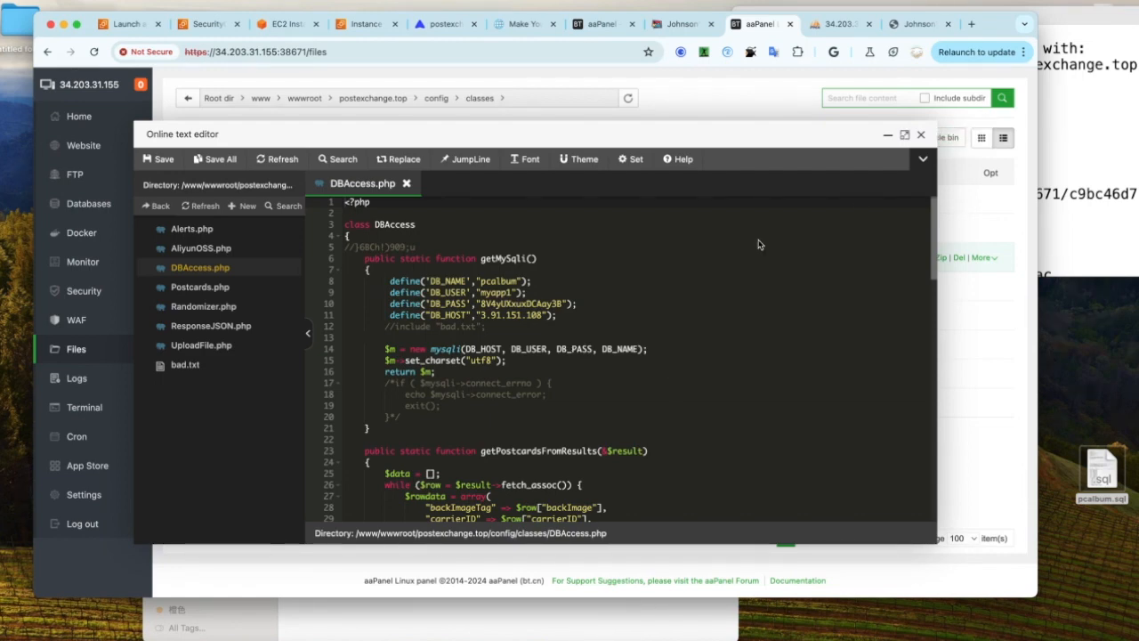
pyautogui.click(1105, 182)
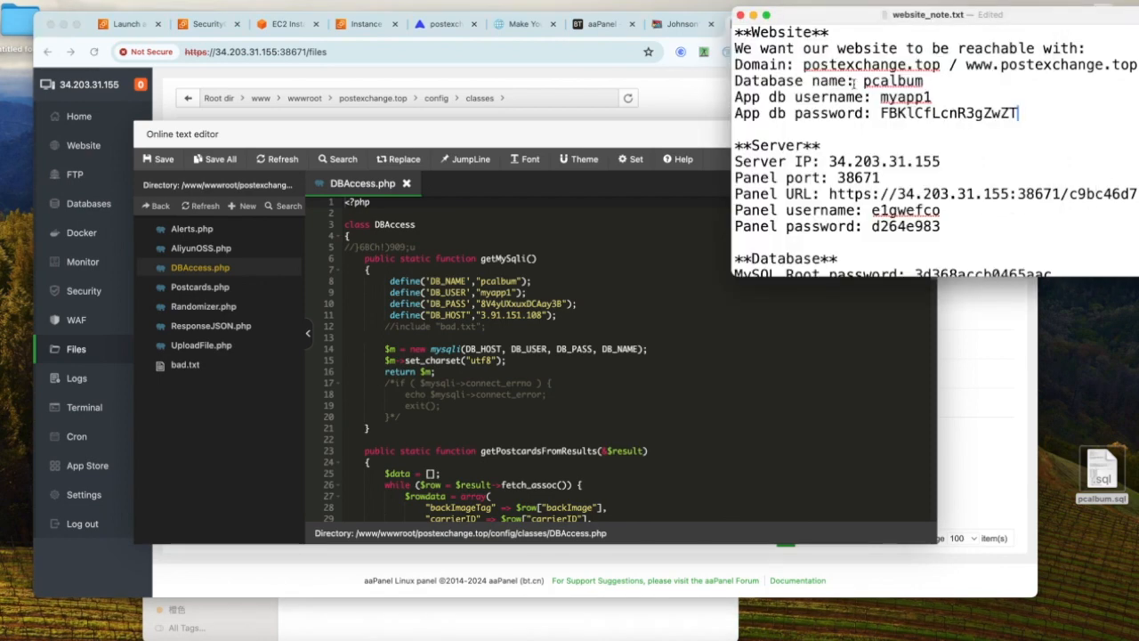
pyautogui.doubleClick(885, 80)
pyautogui.press('super+c')
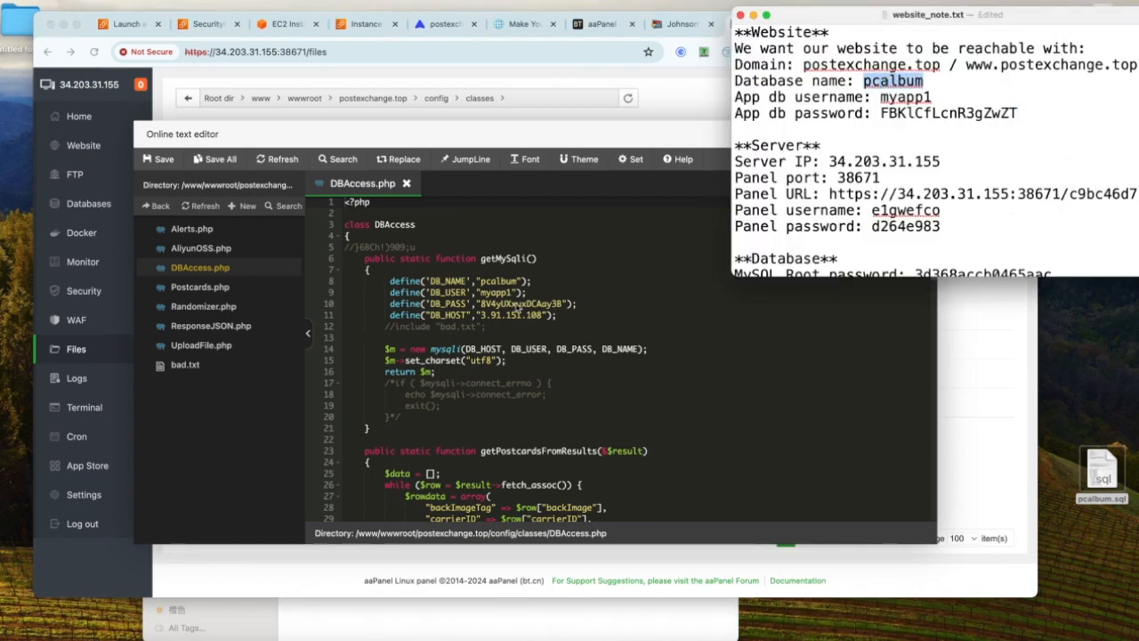
pyautogui.click(497, 281)
pyautogui.doubleClick(496, 280)
pyautogui.press('super+v')
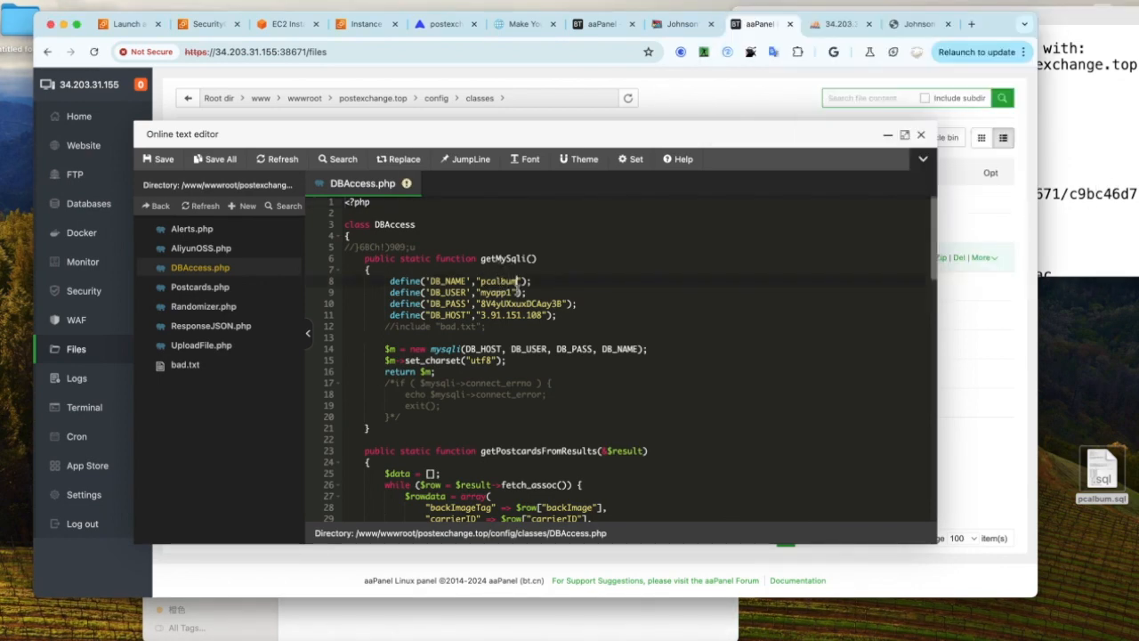
# Replace DB_PASS on line 10 with the app database password from the notes.
pyautogui.click(1104, 157)
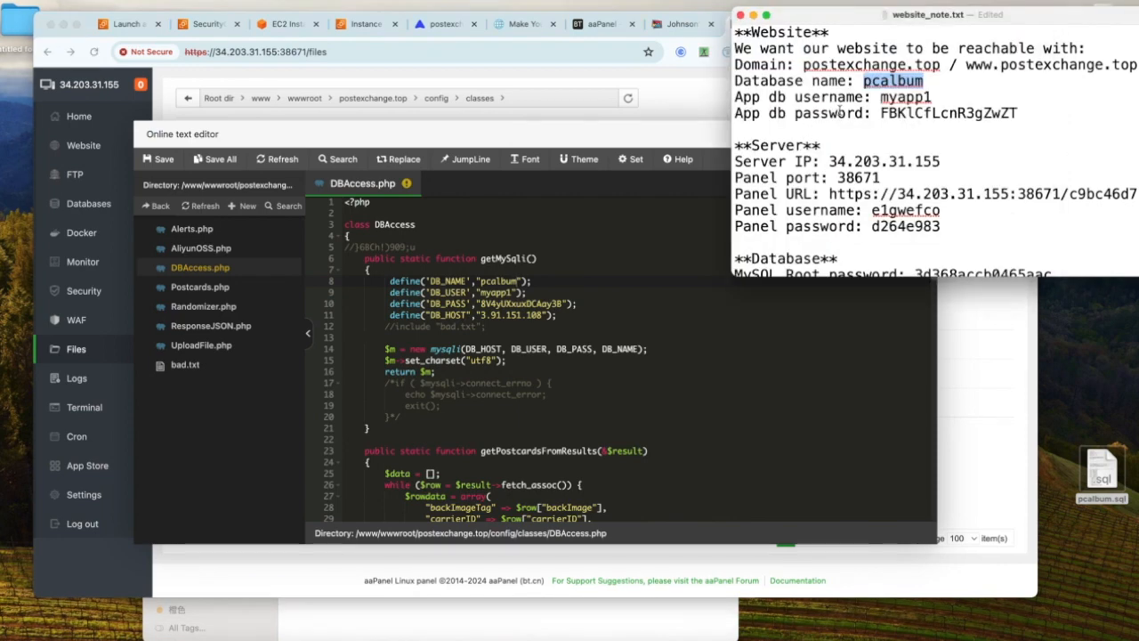
pyautogui.click(909, 97)
pyautogui.doubleClick(926, 115)
pyautogui.press('super+c')
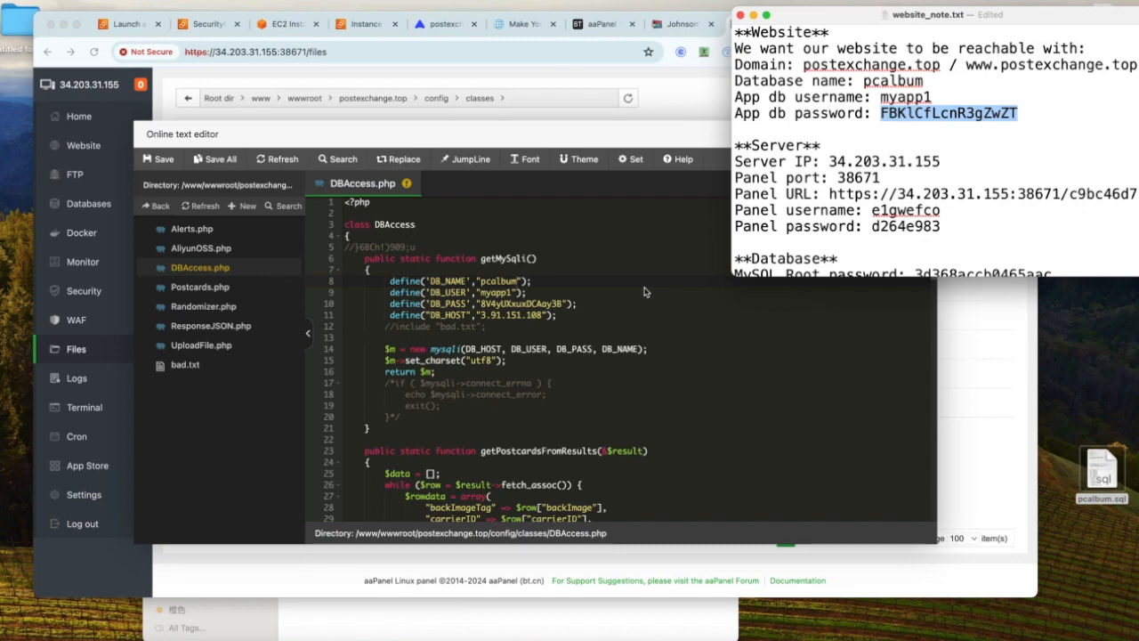
pyautogui.click(521, 308)
pyautogui.doubleClick(482, 304)
pyautogui.press('super+v')
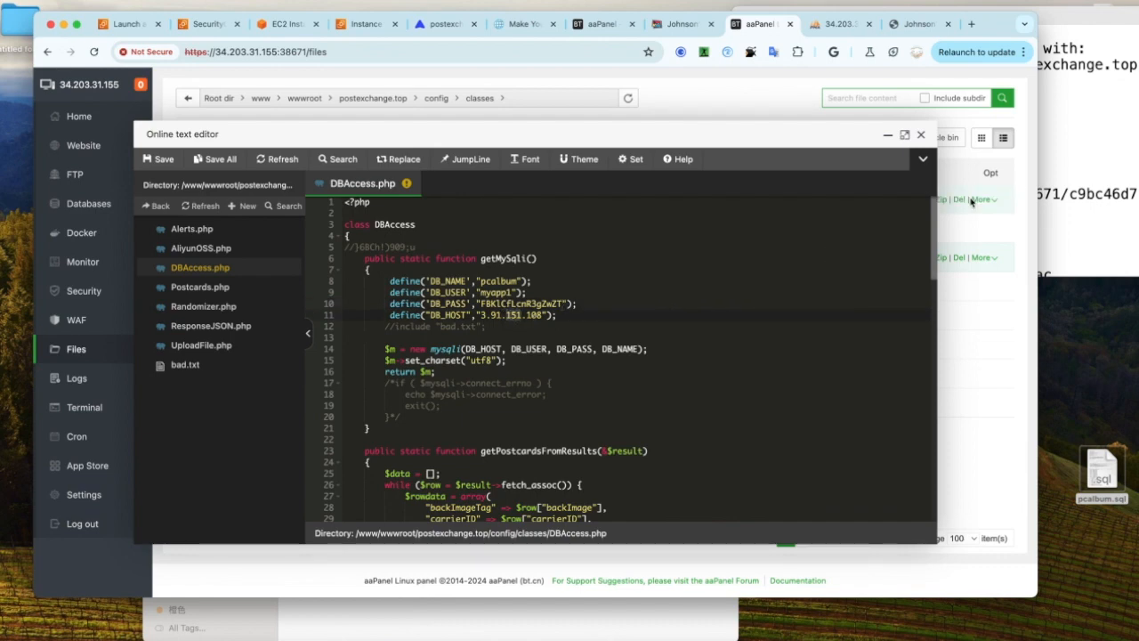
# Change DB_HOST on line 11 to 34.203.31.155, save DBAccess.php, and view the site.
pyautogui.click(1035, 105)
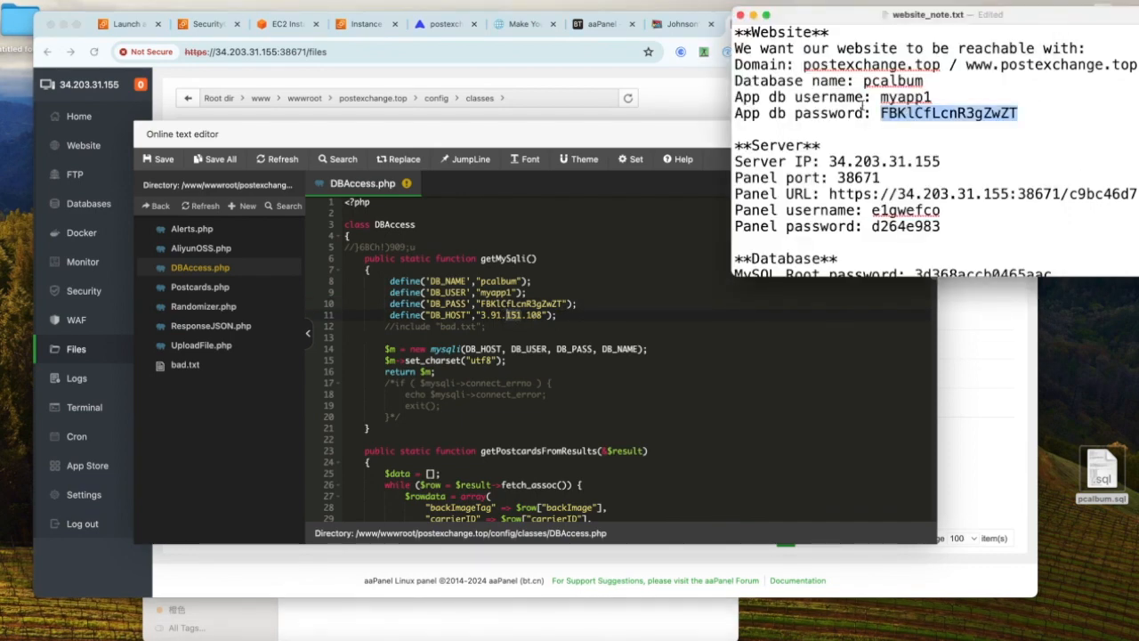
pyautogui.click(481, 317)
pyautogui.moveTo(481, 317); pyautogui.dragTo(546, 317)
pyautogui.press('BackSpace')
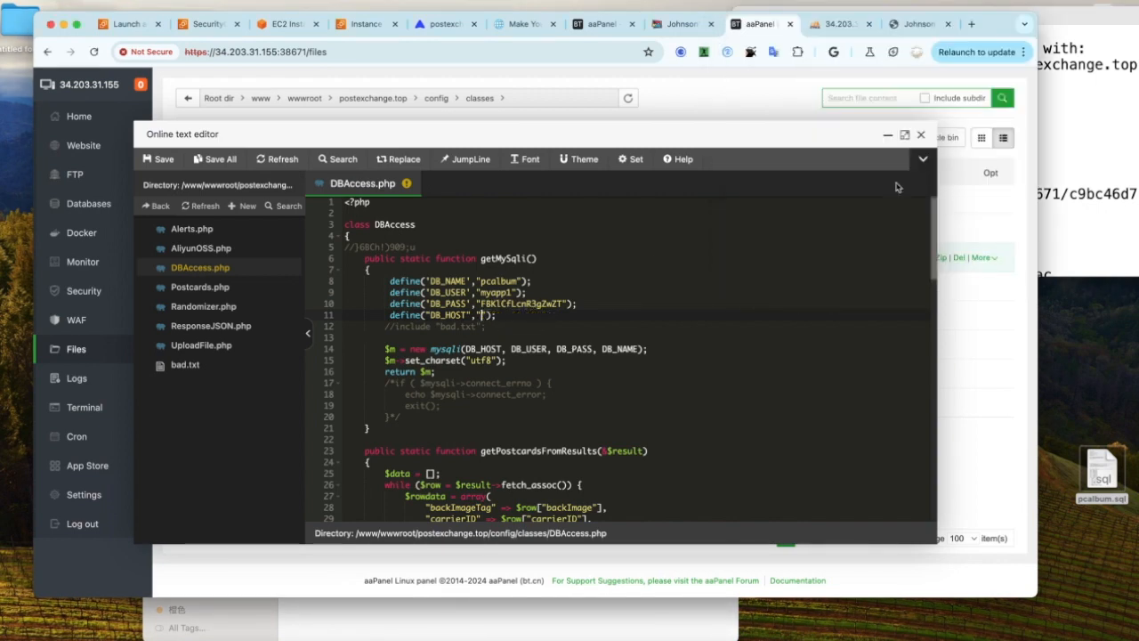
pyautogui.click(1093, 138)
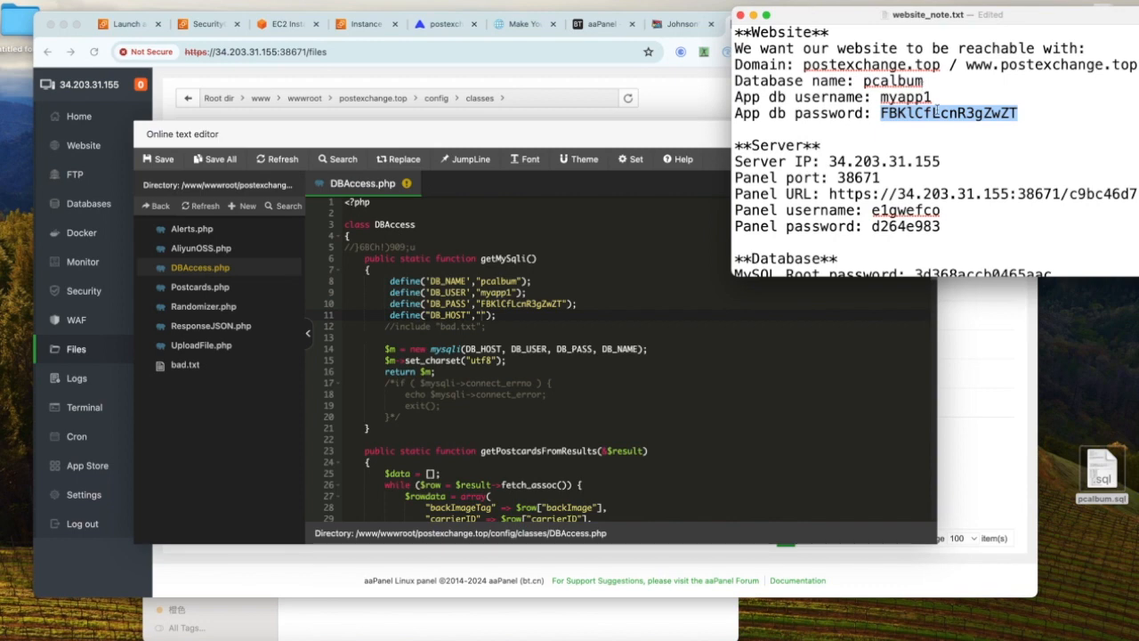
pyautogui.moveTo(830, 161); pyautogui.dragTo(945, 160)
pyautogui.press('super+c')
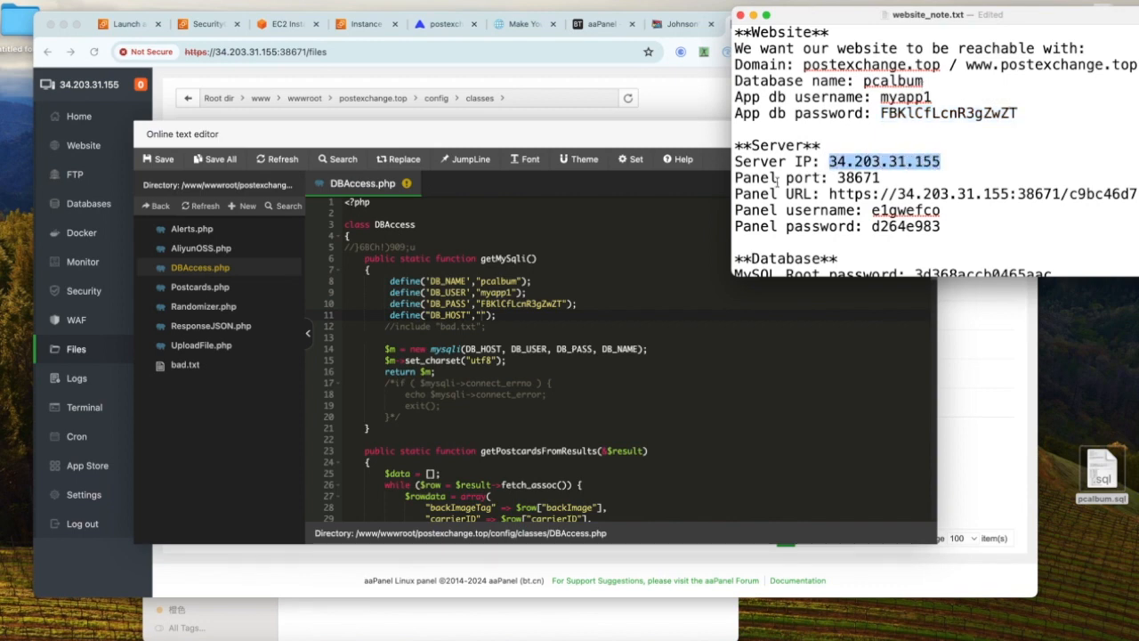
pyautogui.click(478, 315)
pyautogui.press('super+v')
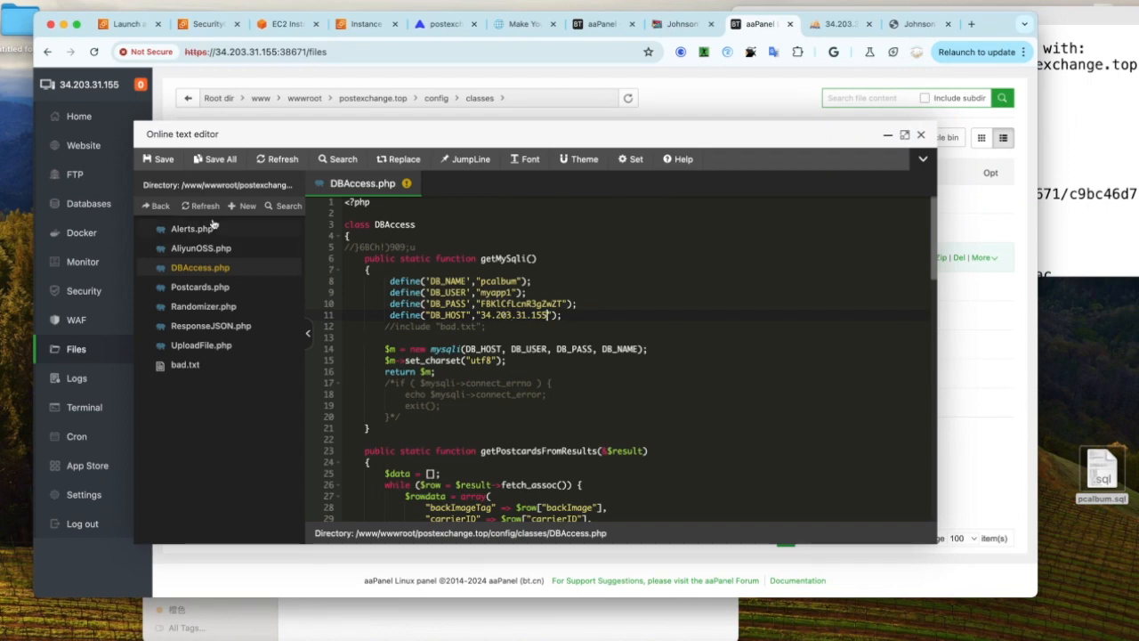
pyautogui.click(161, 167)
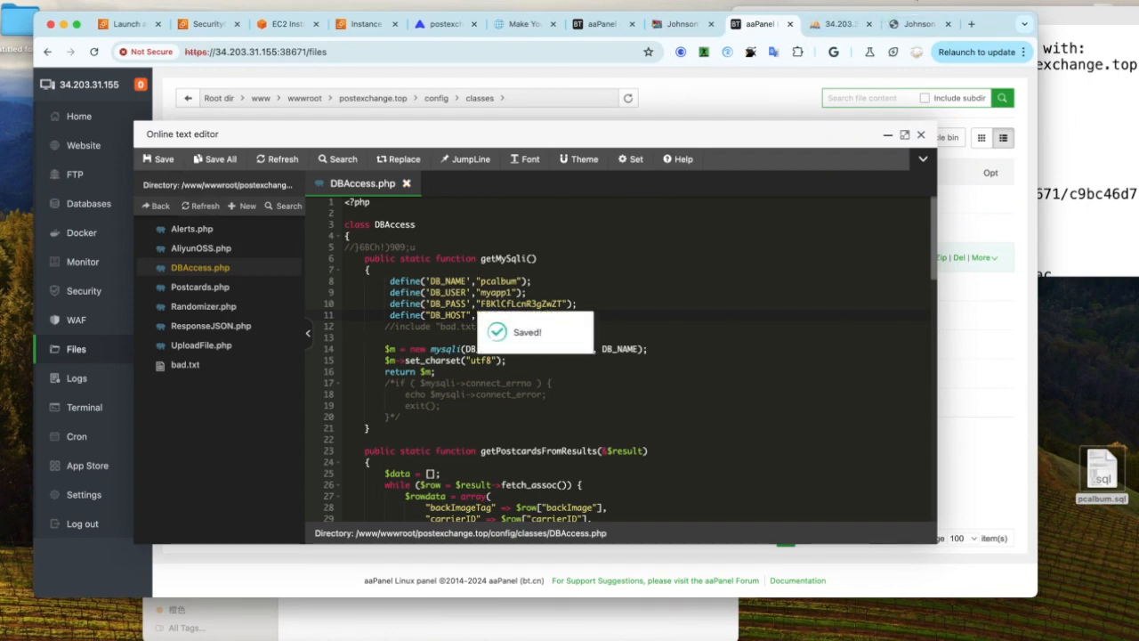
pyautogui.click(917, 24)
# Reload postexchange.top to confirm it loads, then close the editor and show aaPanel's website list.
pyautogui.press('super+l')
pyautogui.press('Return')
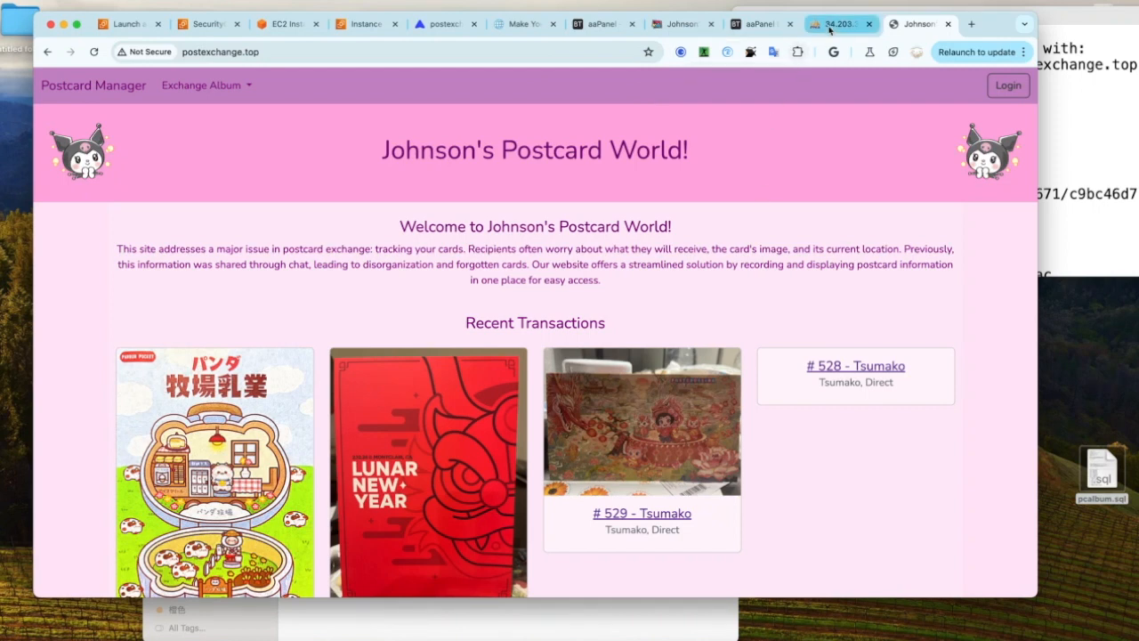
pyautogui.click(758, 25)
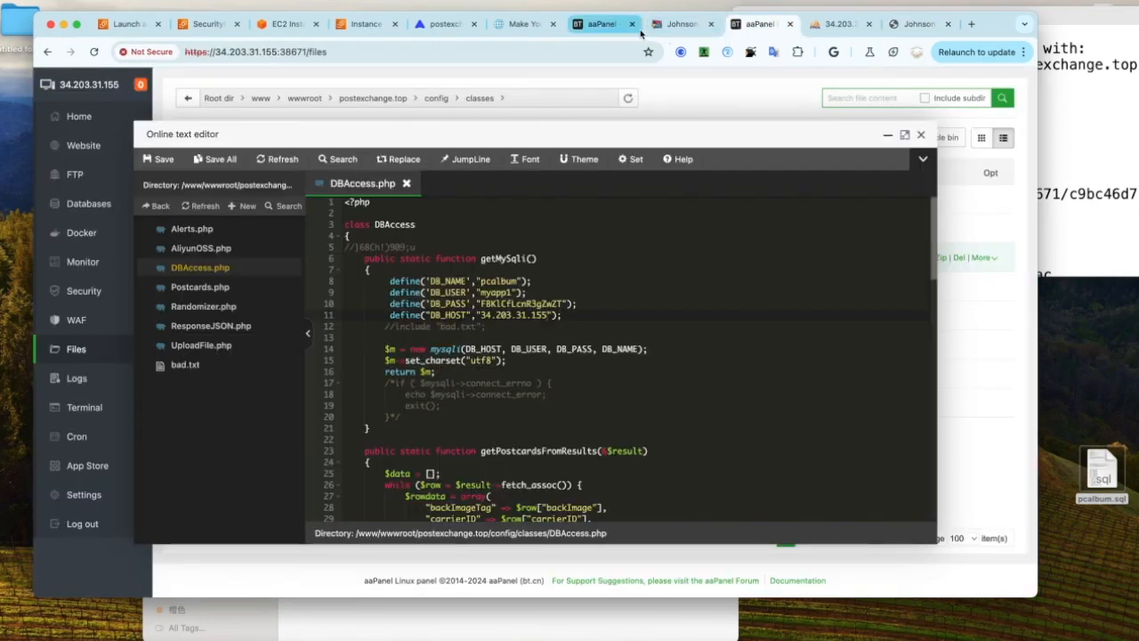
pyautogui.click(612, 29)
pyautogui.click(750, 26)
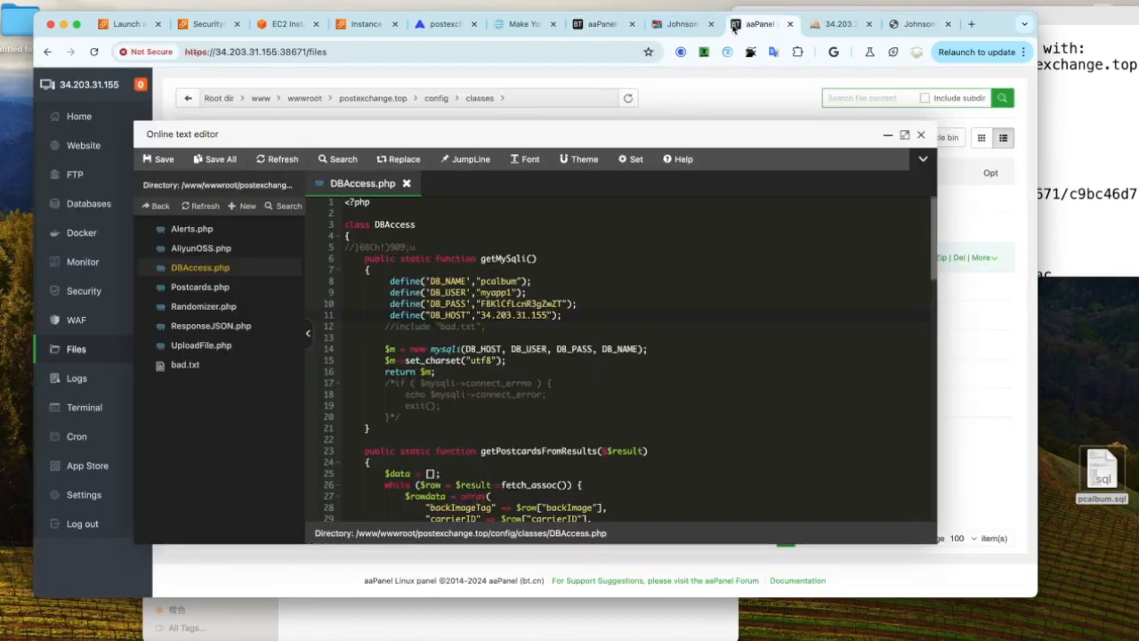
pyautogui.click(922, 136)
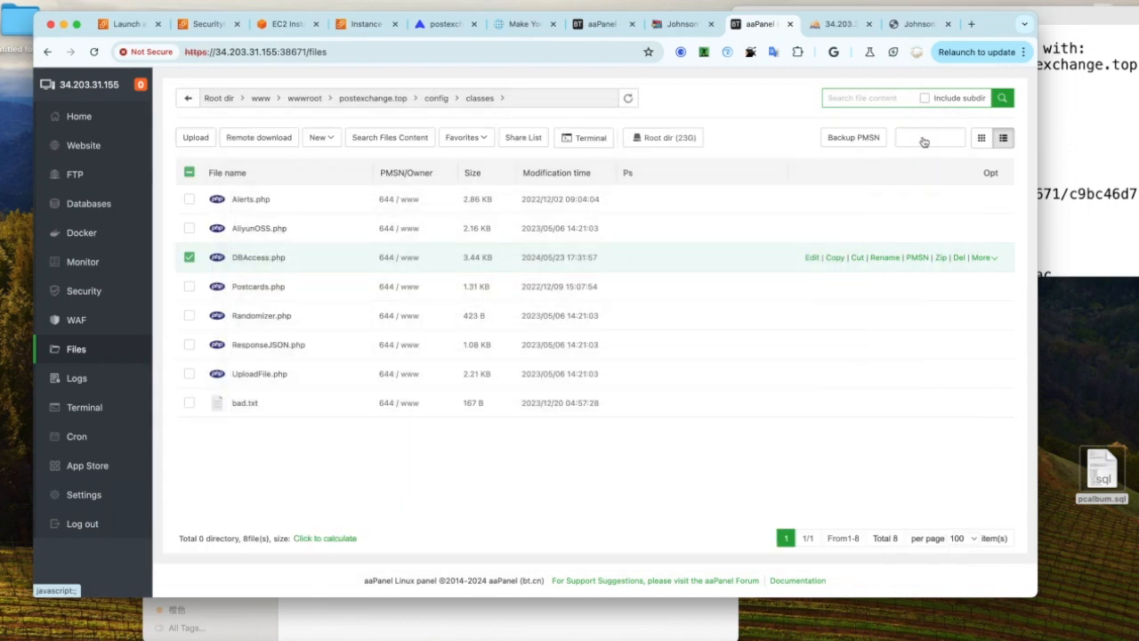
pyautogui.click(119, 148)
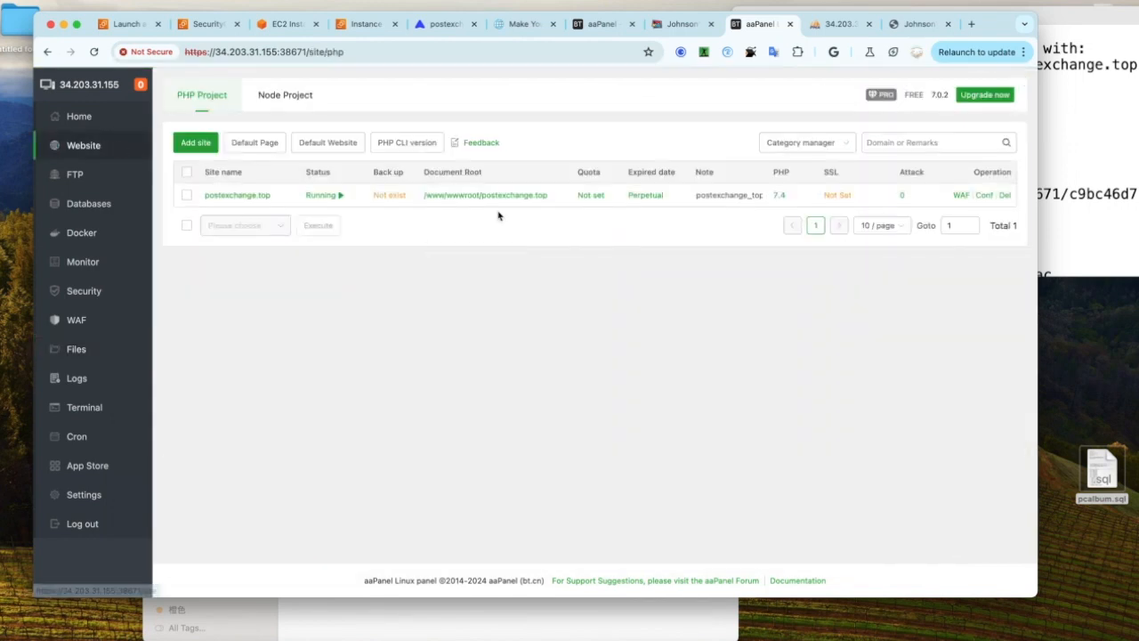
pyautogui.click(260, 194)
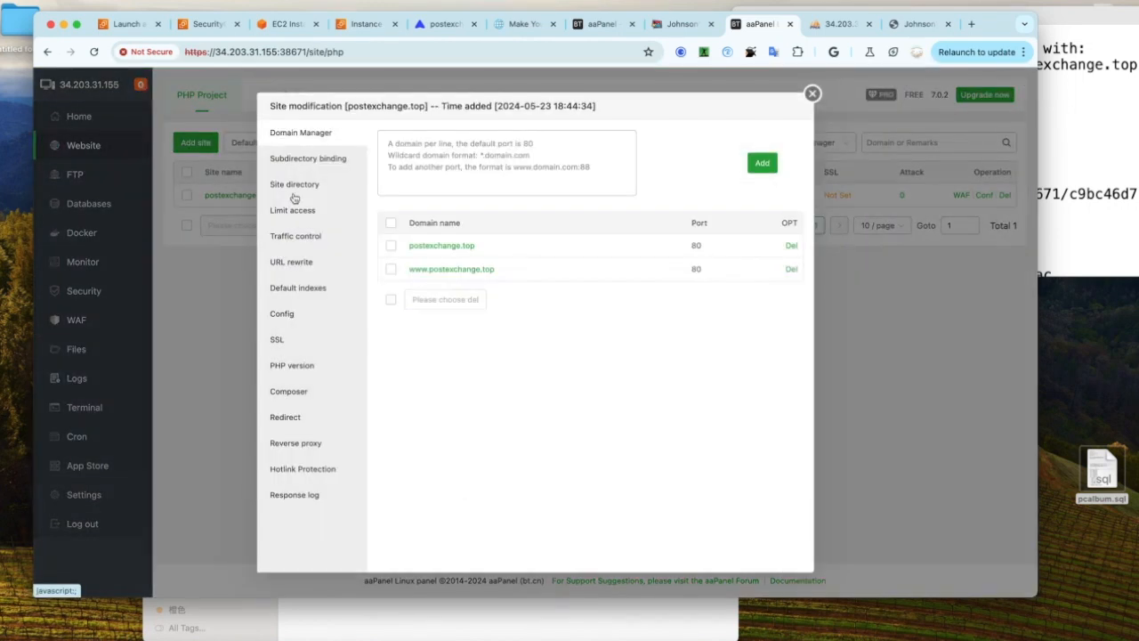
pyautogui.click(286, 340)
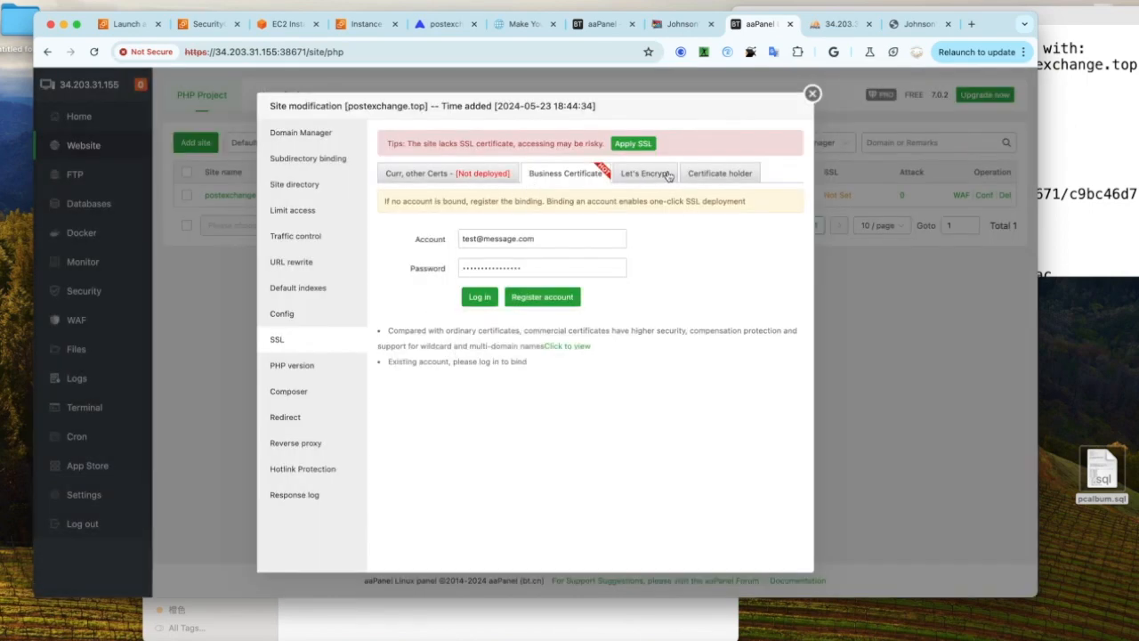
pyautogui.click(668, 174)
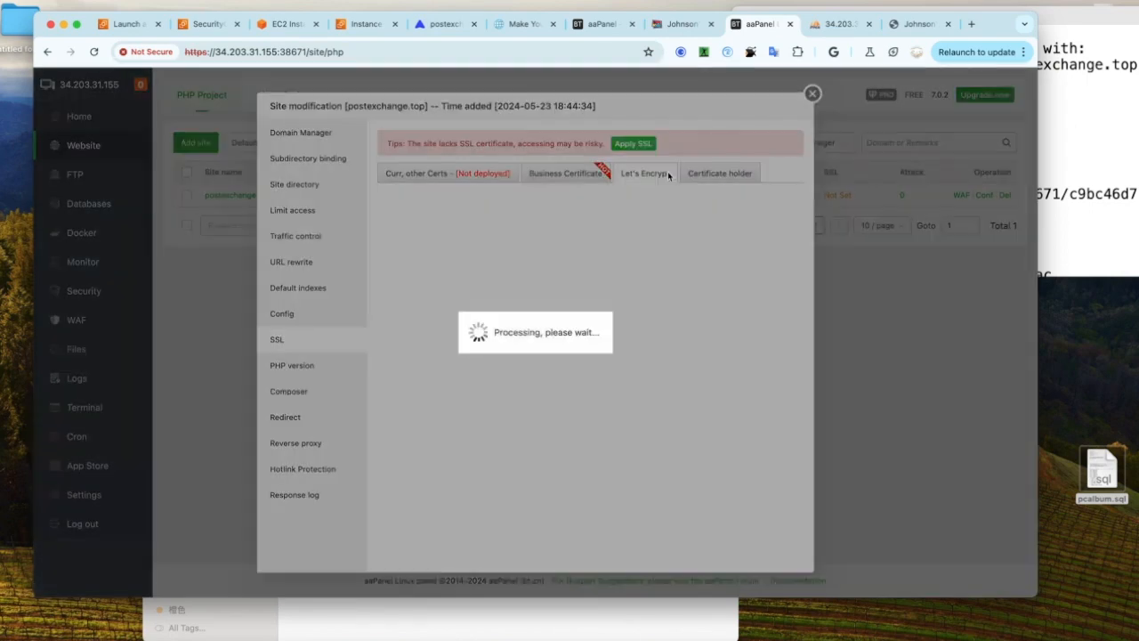
pyautogui.click(470, 243)
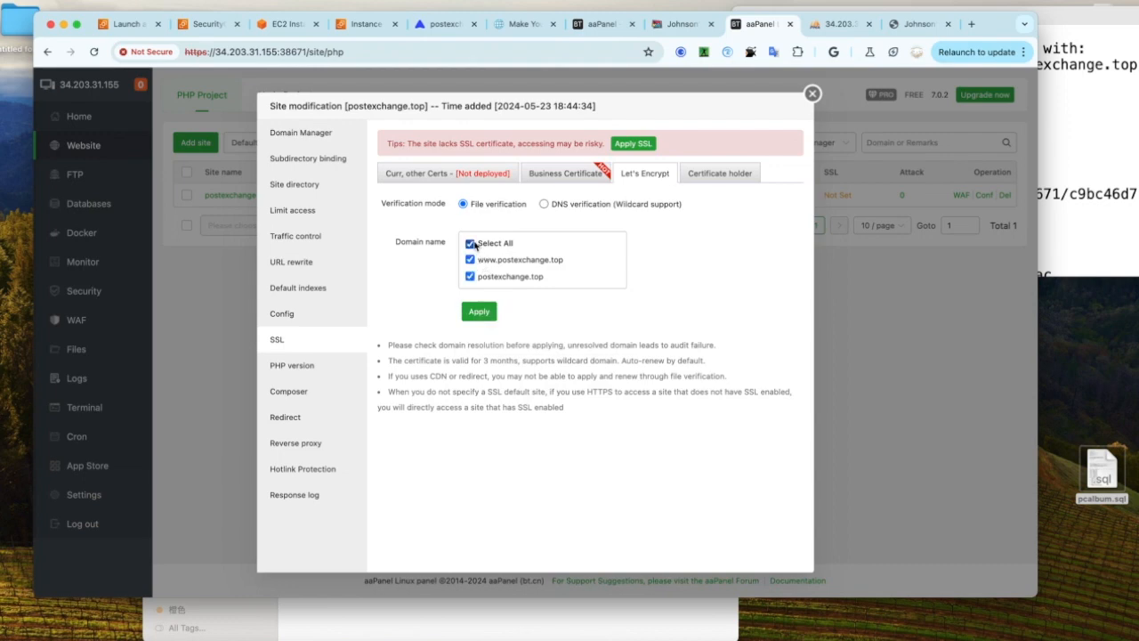
pyautogui.click(481, 314)
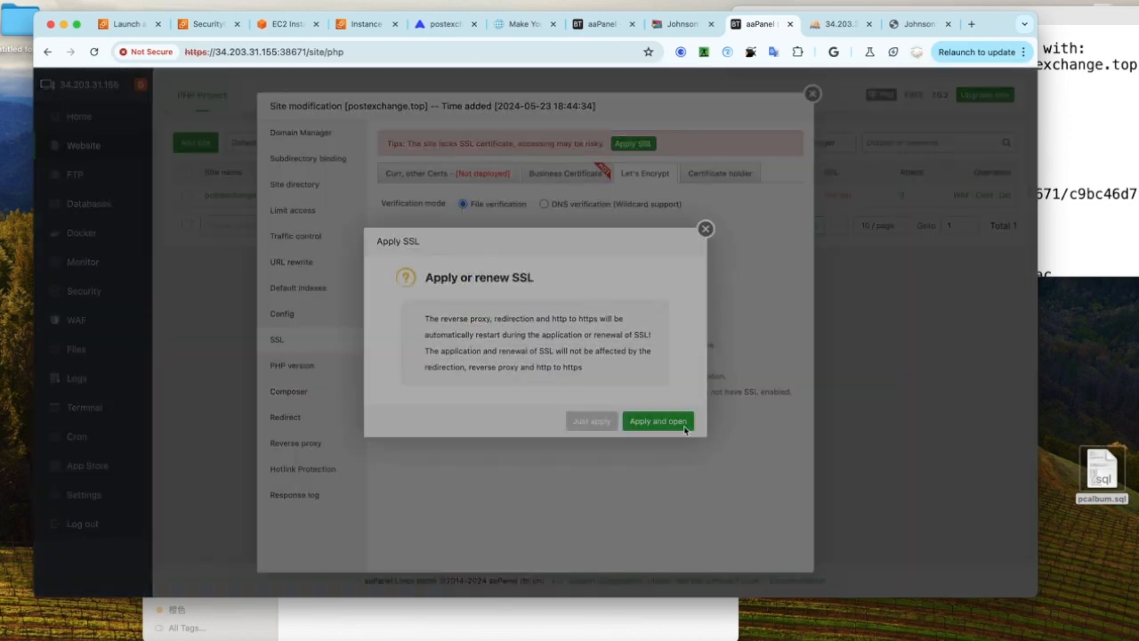
pyautogui.click(682, 421)
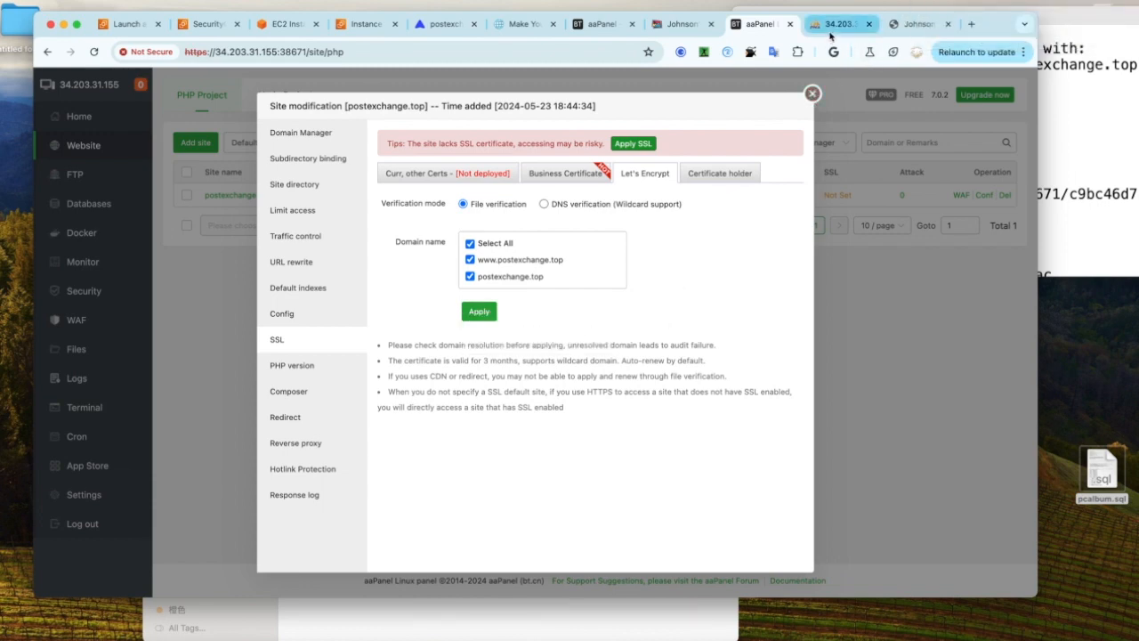
# Glance at the live postcard site, then reload the aaPanel website list.
pyautogui.click(917, 24)
pyautogui.click(760, 24)
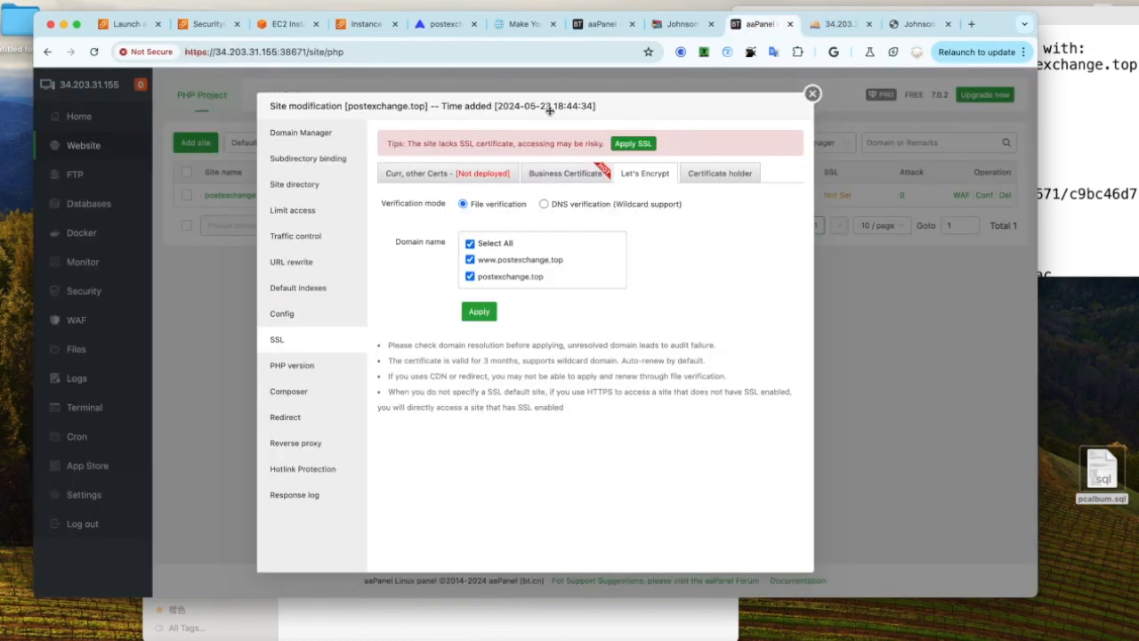
pyautogui.click(361, 51)
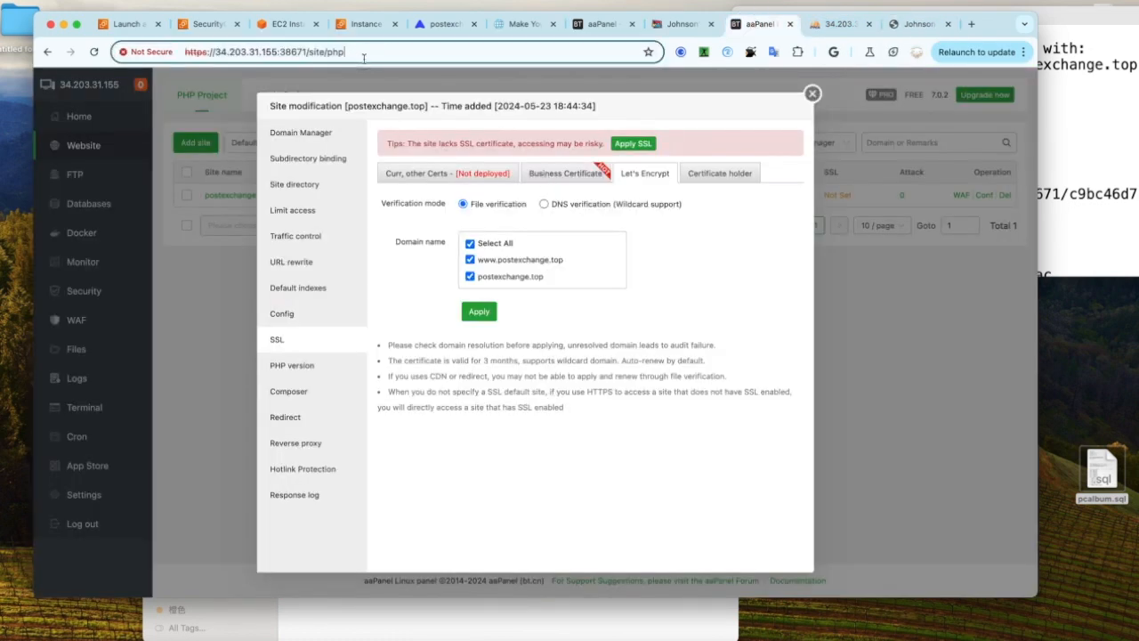
# Switch on Force HTTPS in postexchange.top's SSL settings, then reload the postcard site to verify HTTPS.
pyautogui.press('Return')
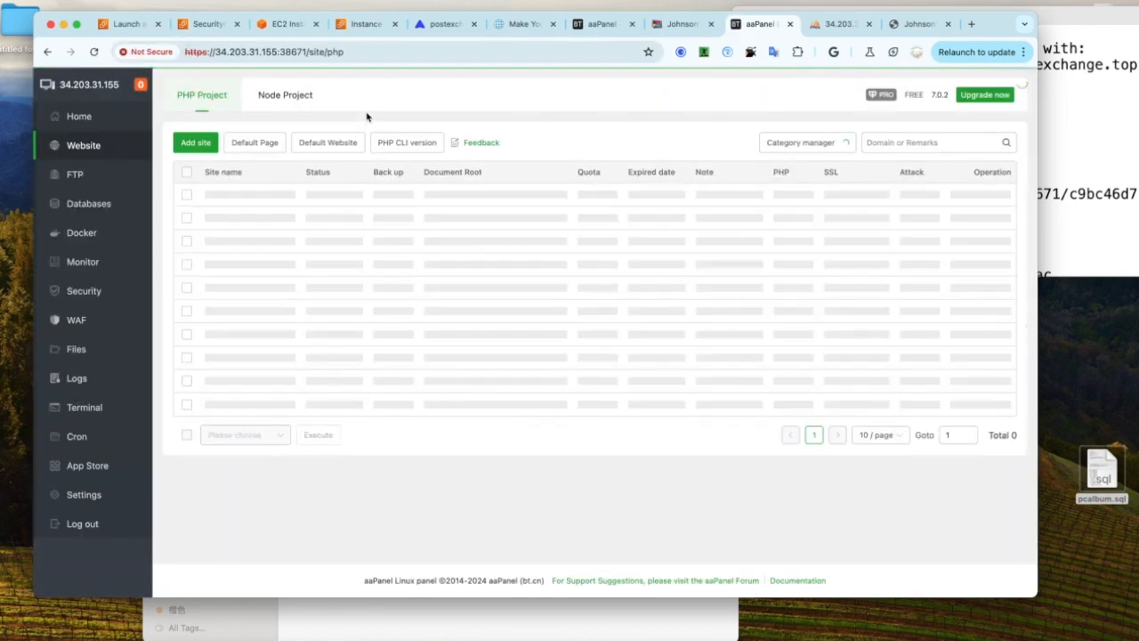
pyautogui.click(264, 196)
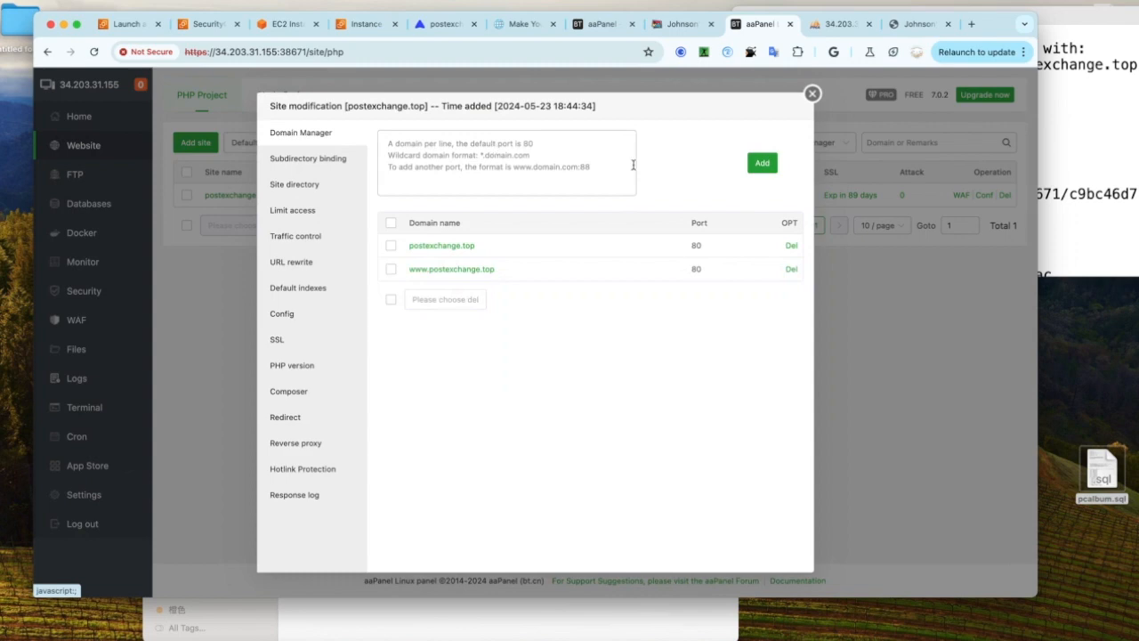
pyautogui.click(272, 357)
pyautogui.click(277, 340)
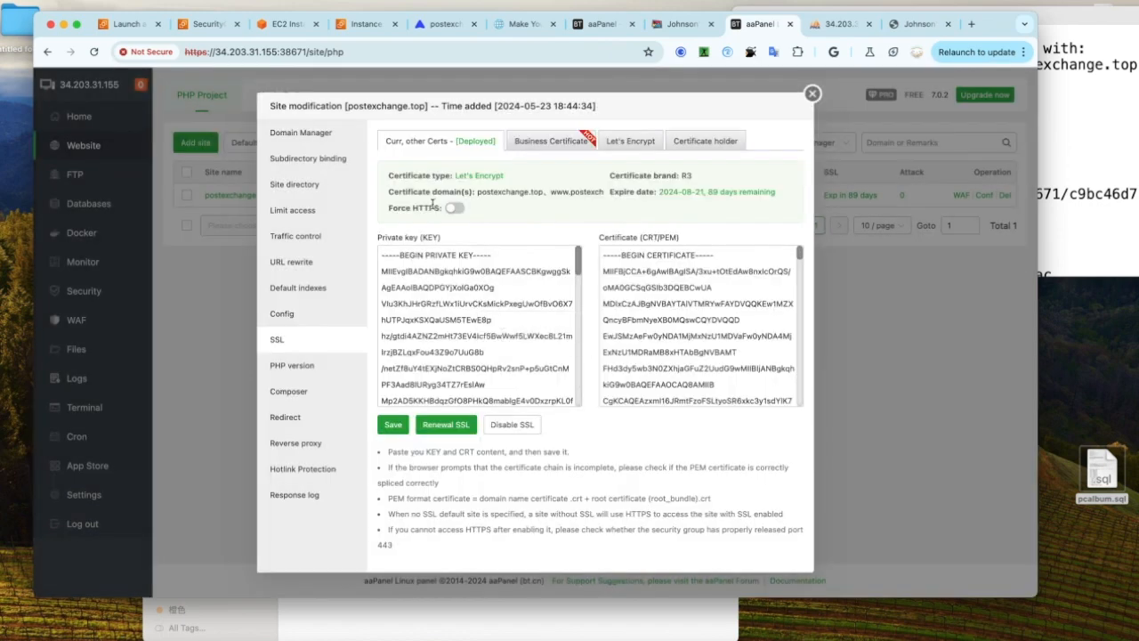
pyautogui.click(454, 209)
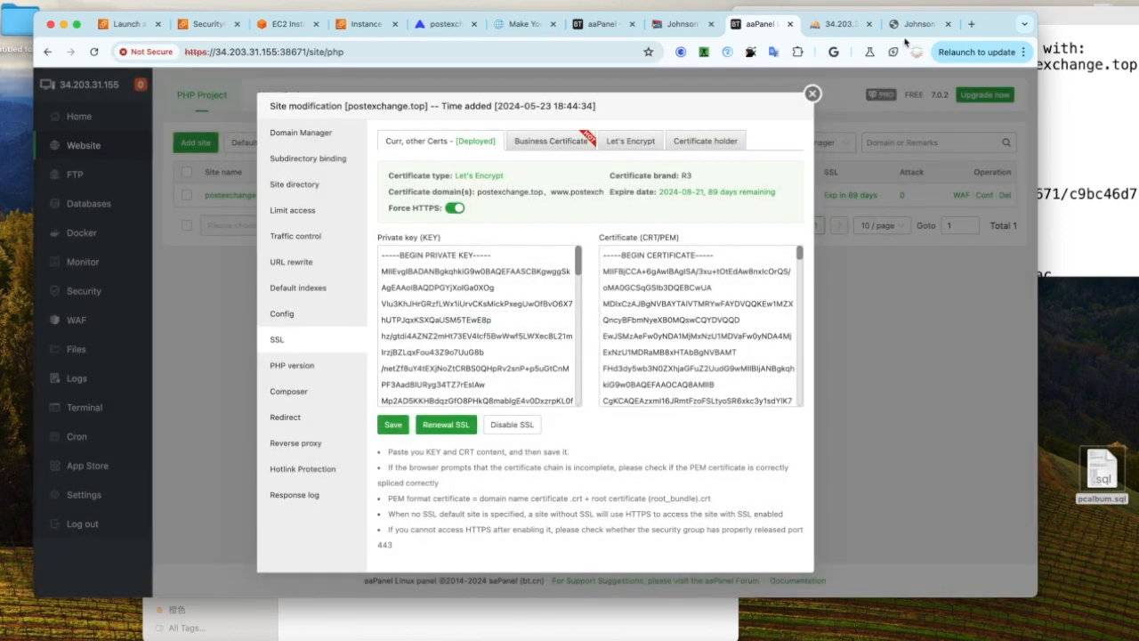
pyautogui.click(905, 33)
pyautogui.press('super+r')
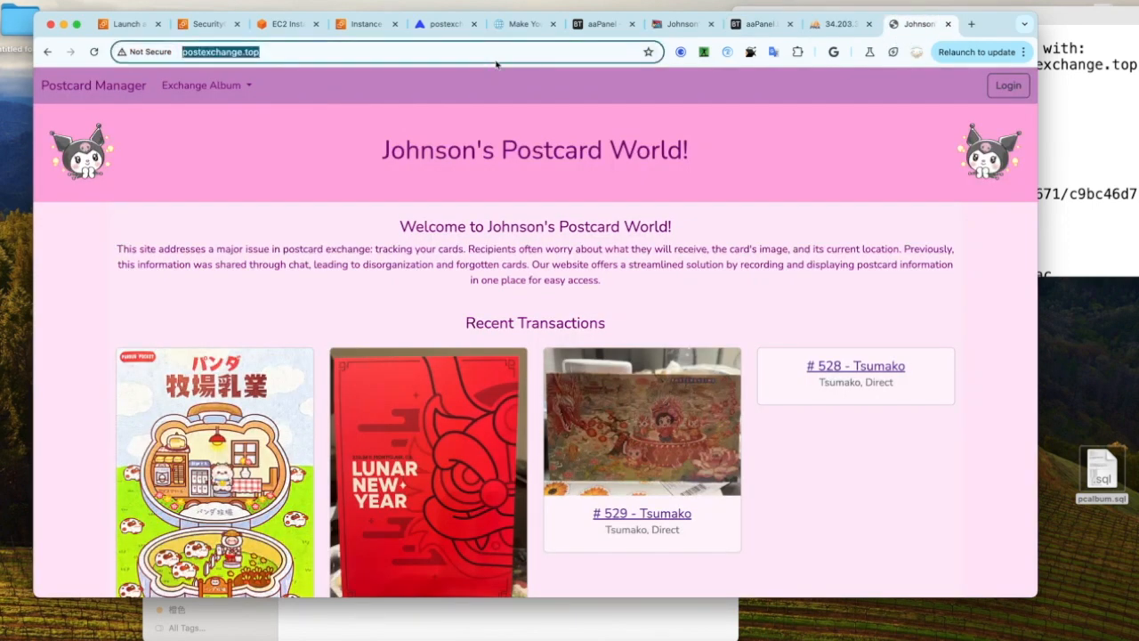